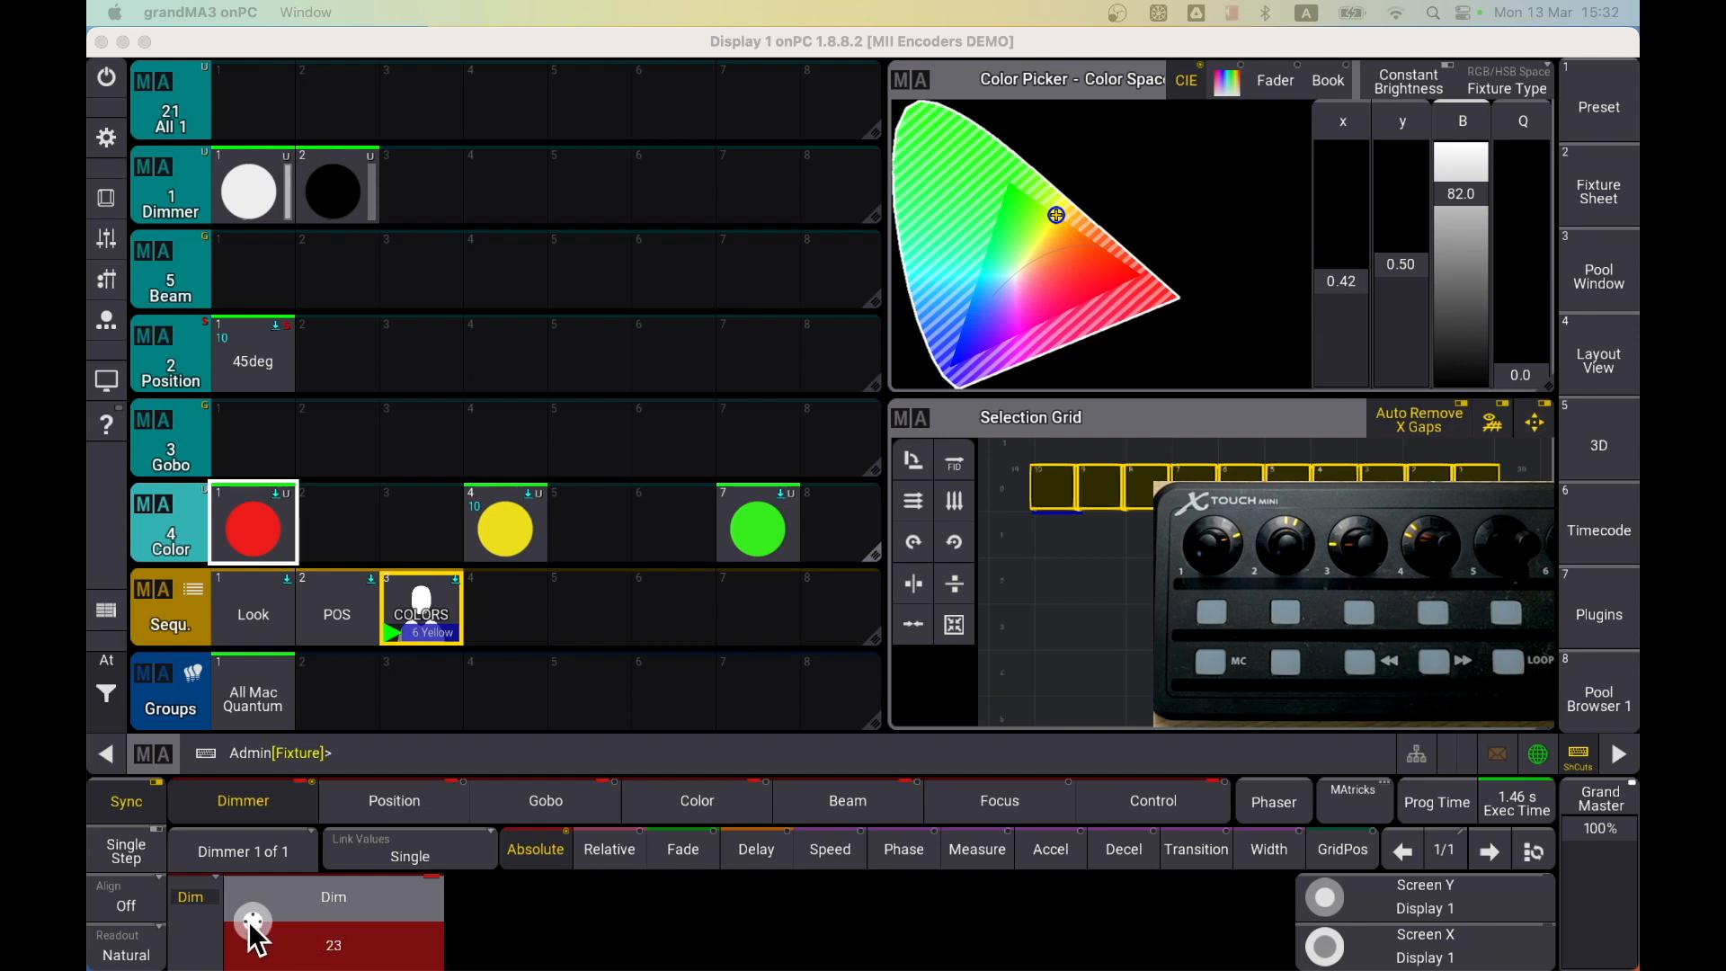
Bring up the Position and Gobo attributes in the encoder bar and briefly display the executor playback bar
{"action": "left_click", "coordinate": [389, 813]}
{"action": "left_click", "coordinate": [509, 804]}
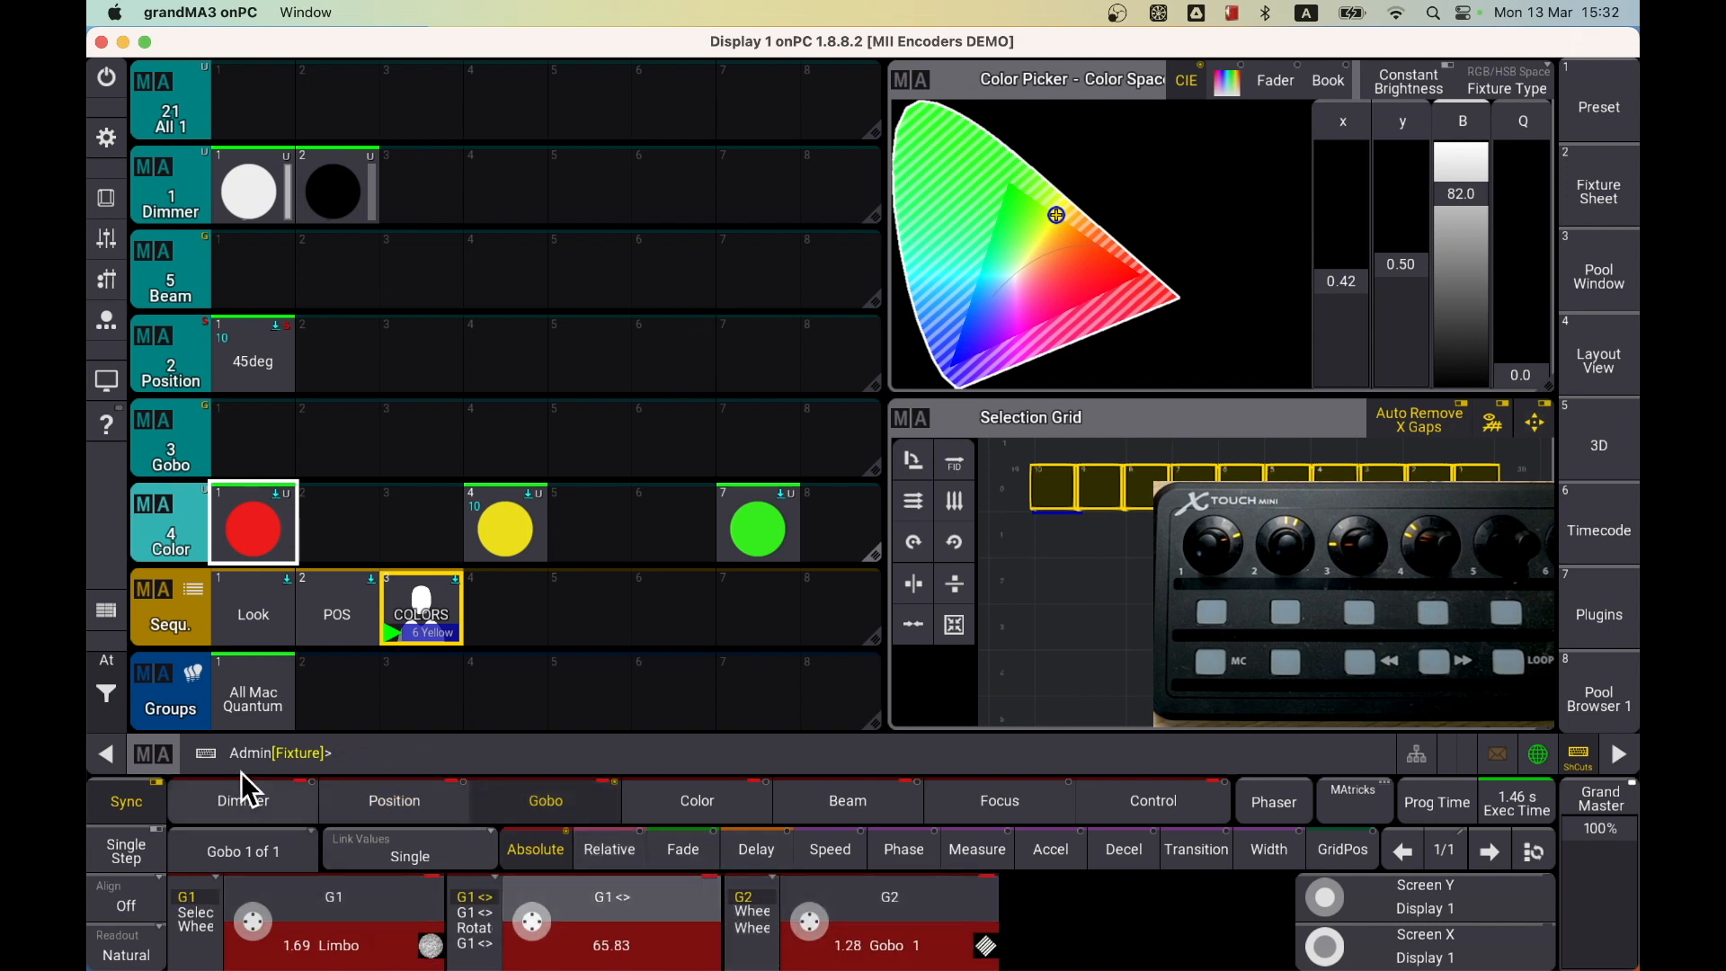
{"action": "left_click", "coordinate": [107, 610]}
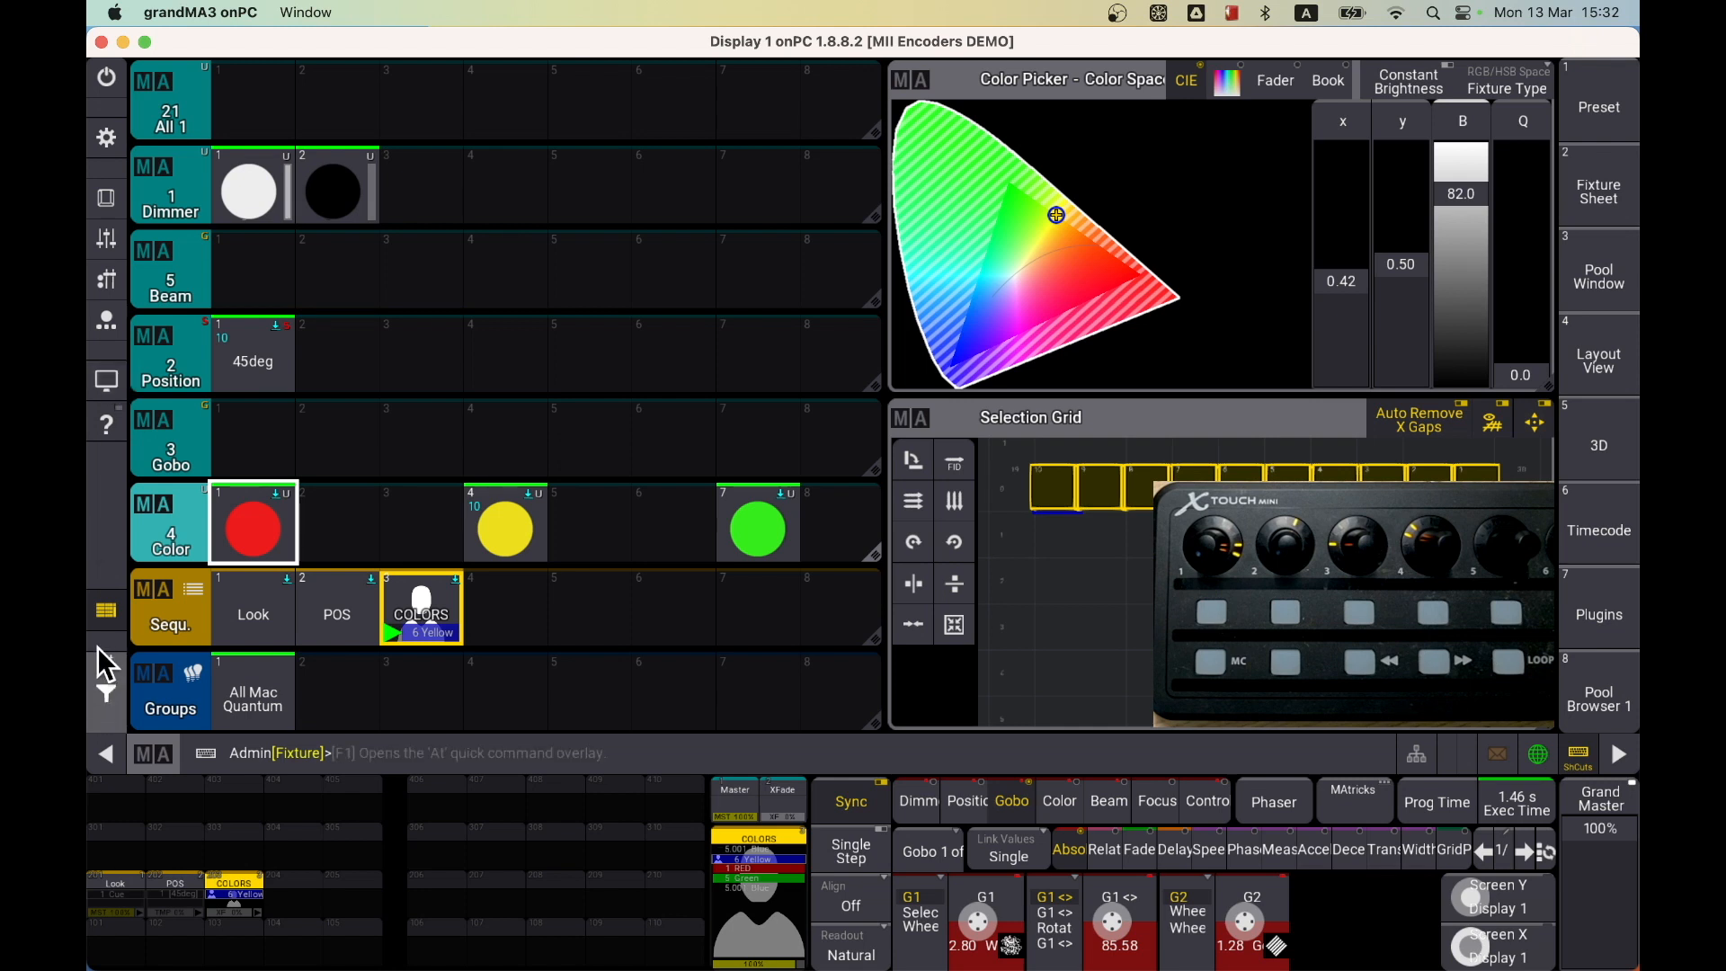
{"action": "left_click", "coordinate": [107, 611]}
Go through the Dimmer, Position and Gobo encoder pages in sequence
{"action": "left_click", "coordinate": [284, 800]}
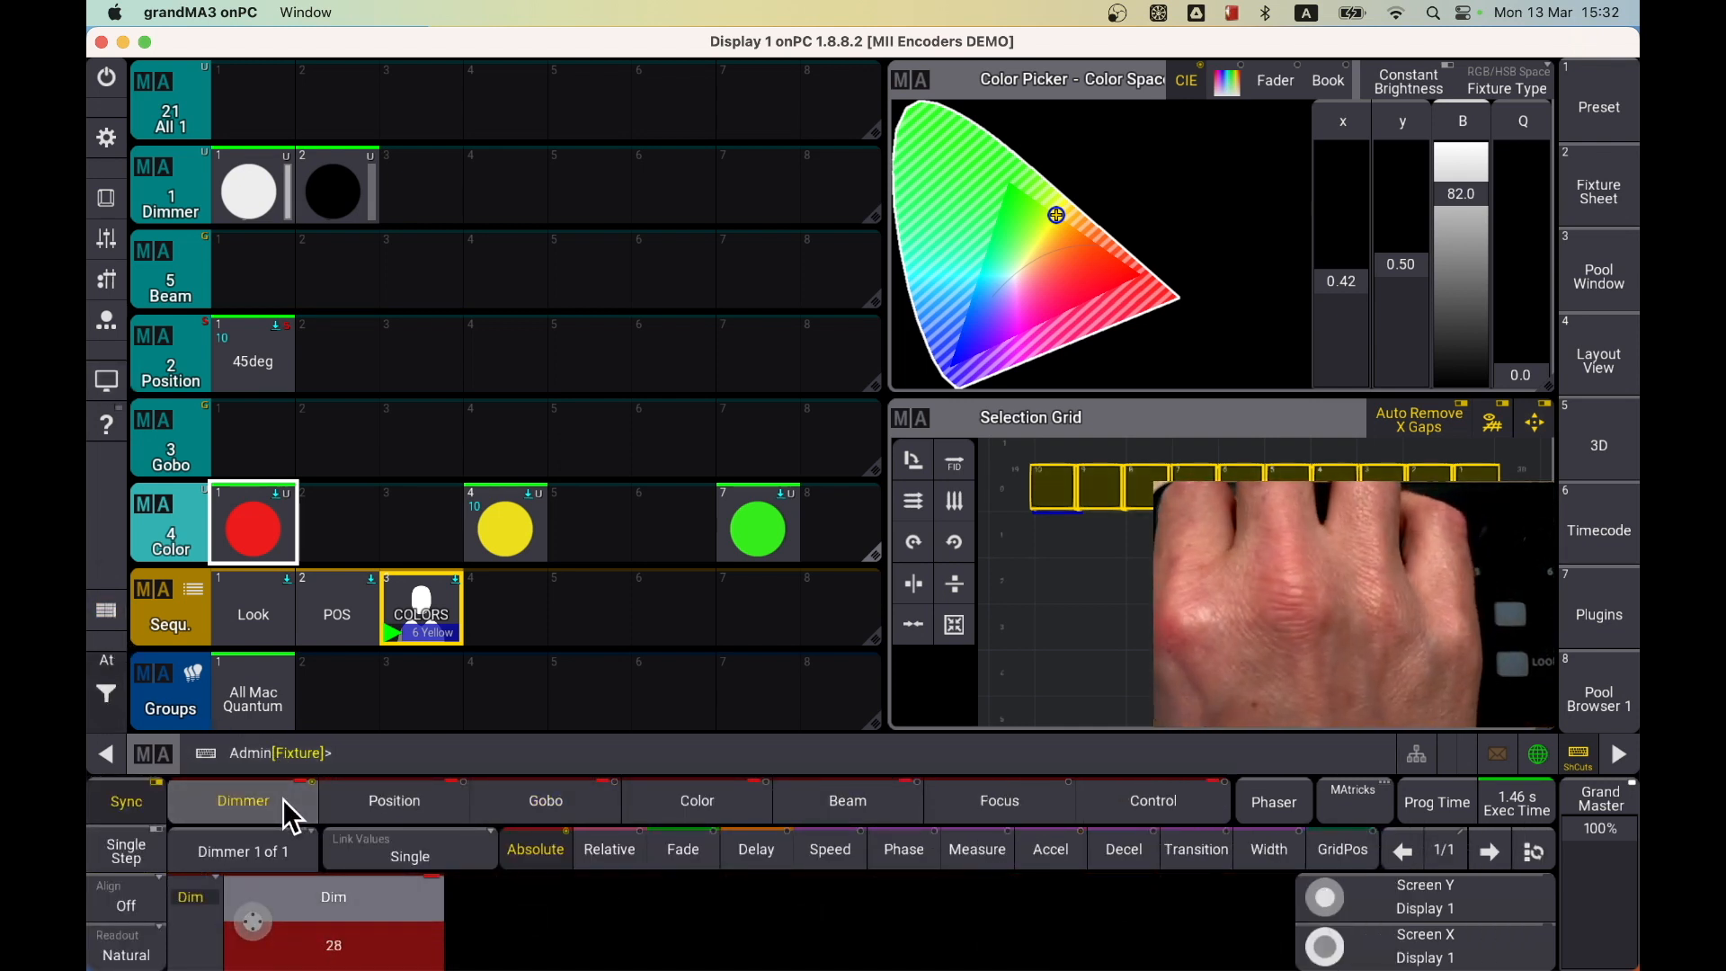
{"action": "left_click", "coordinate": [371, 801]}
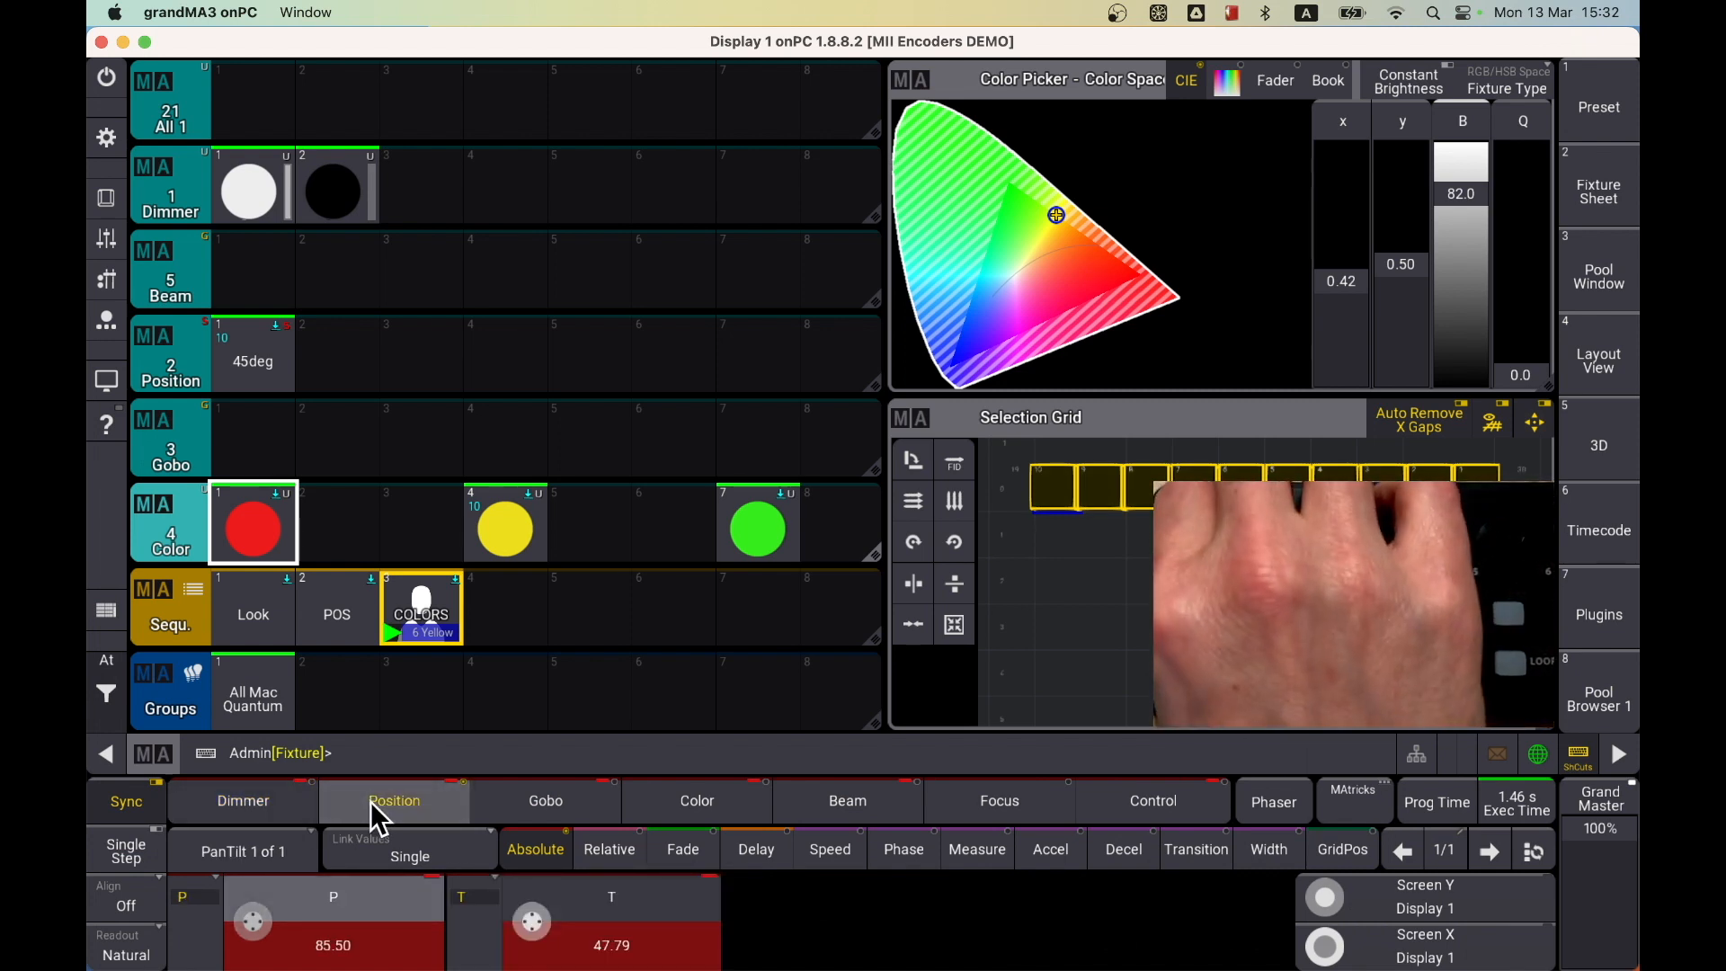
{"action": "left_click", "coordinate": [516, 801]}
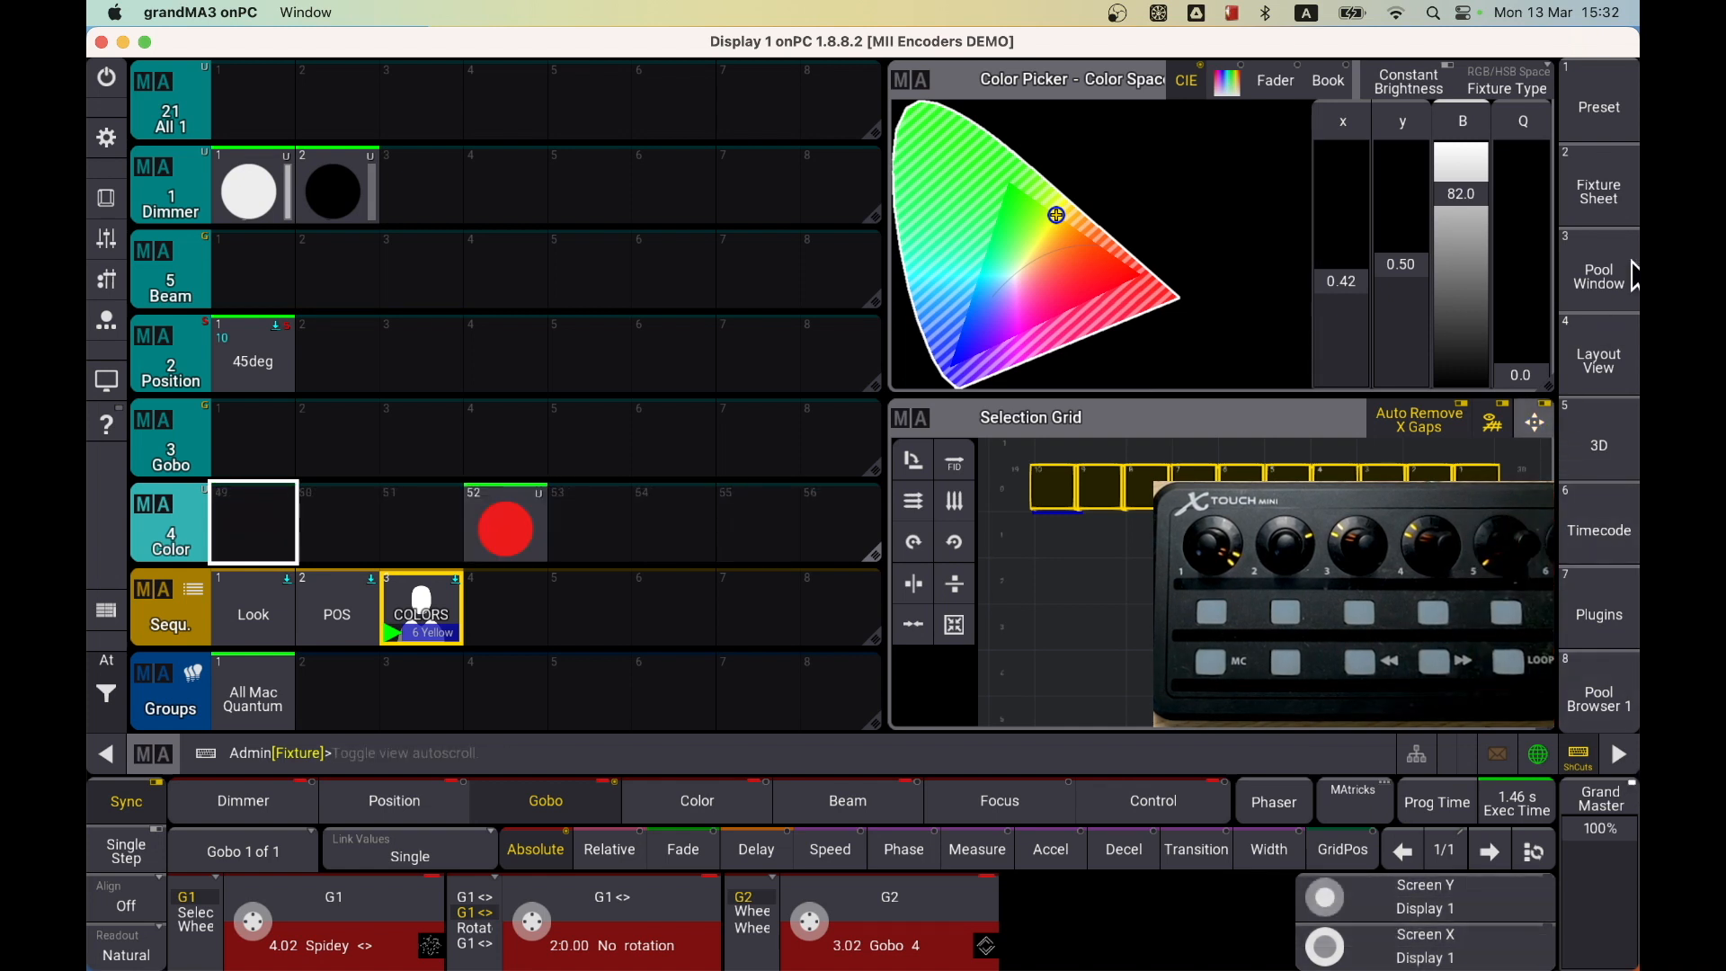
Display the Pool Window view with the full Color preset pool and call the Pool Browser 1 view
{"action": "left_click", "coordinate": [1613, 288]}
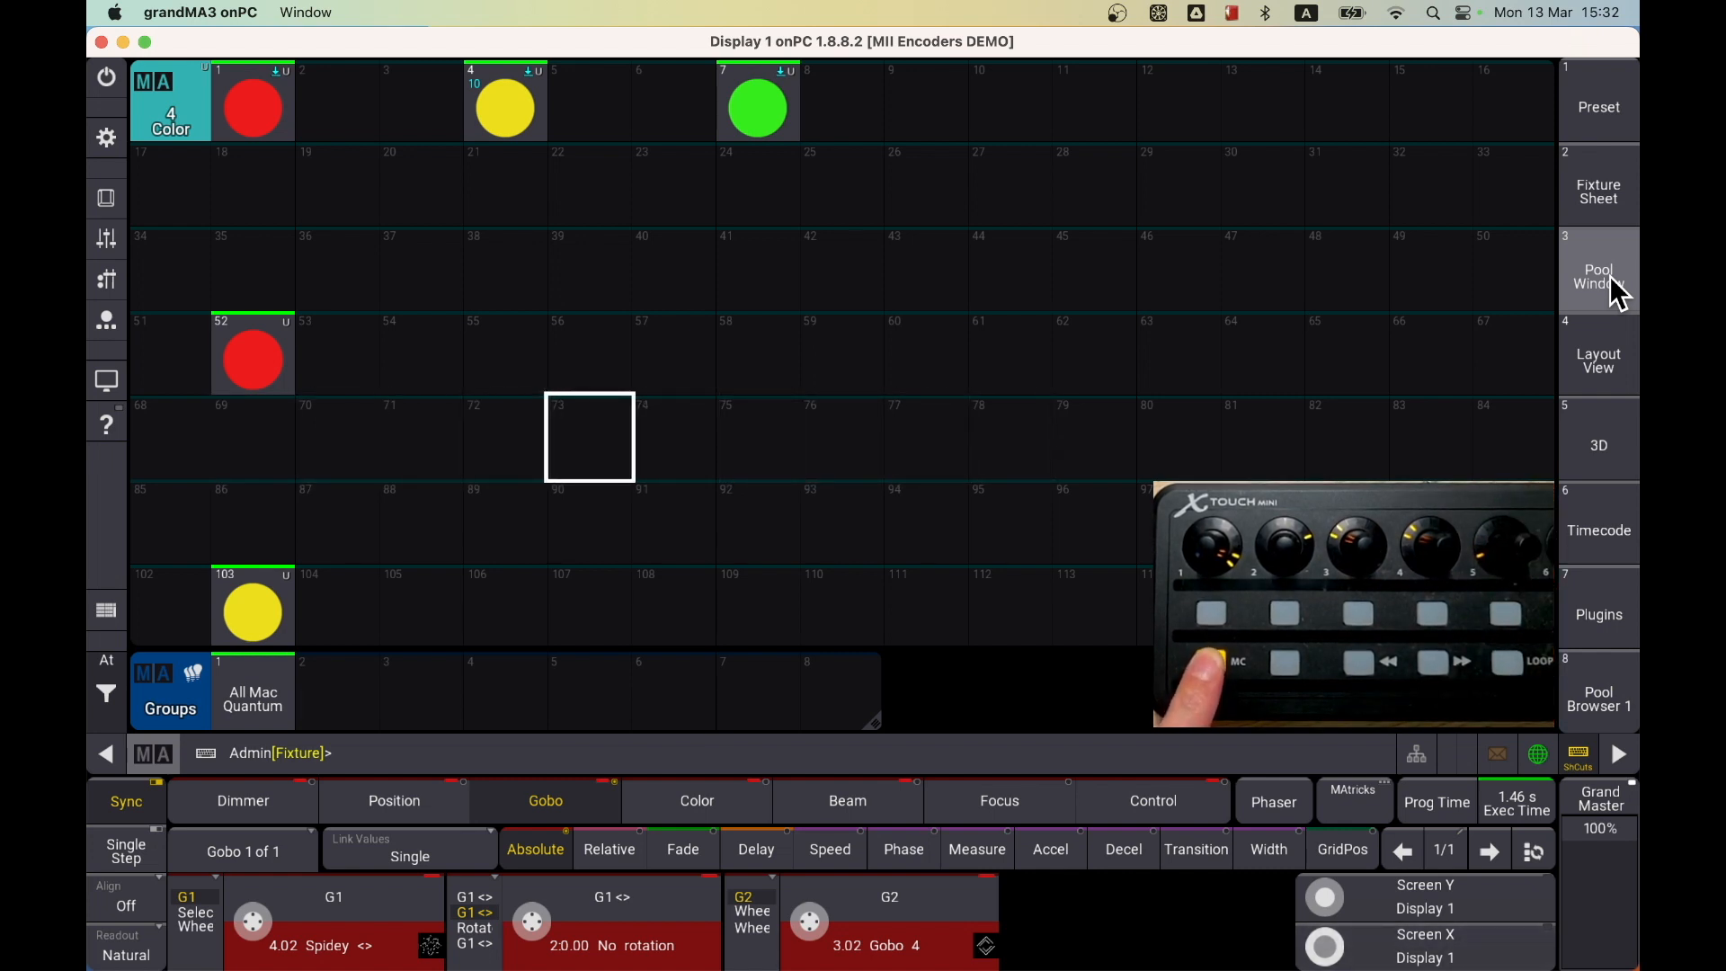
{"action": "left_click", "coordinate": [1609, 690]}
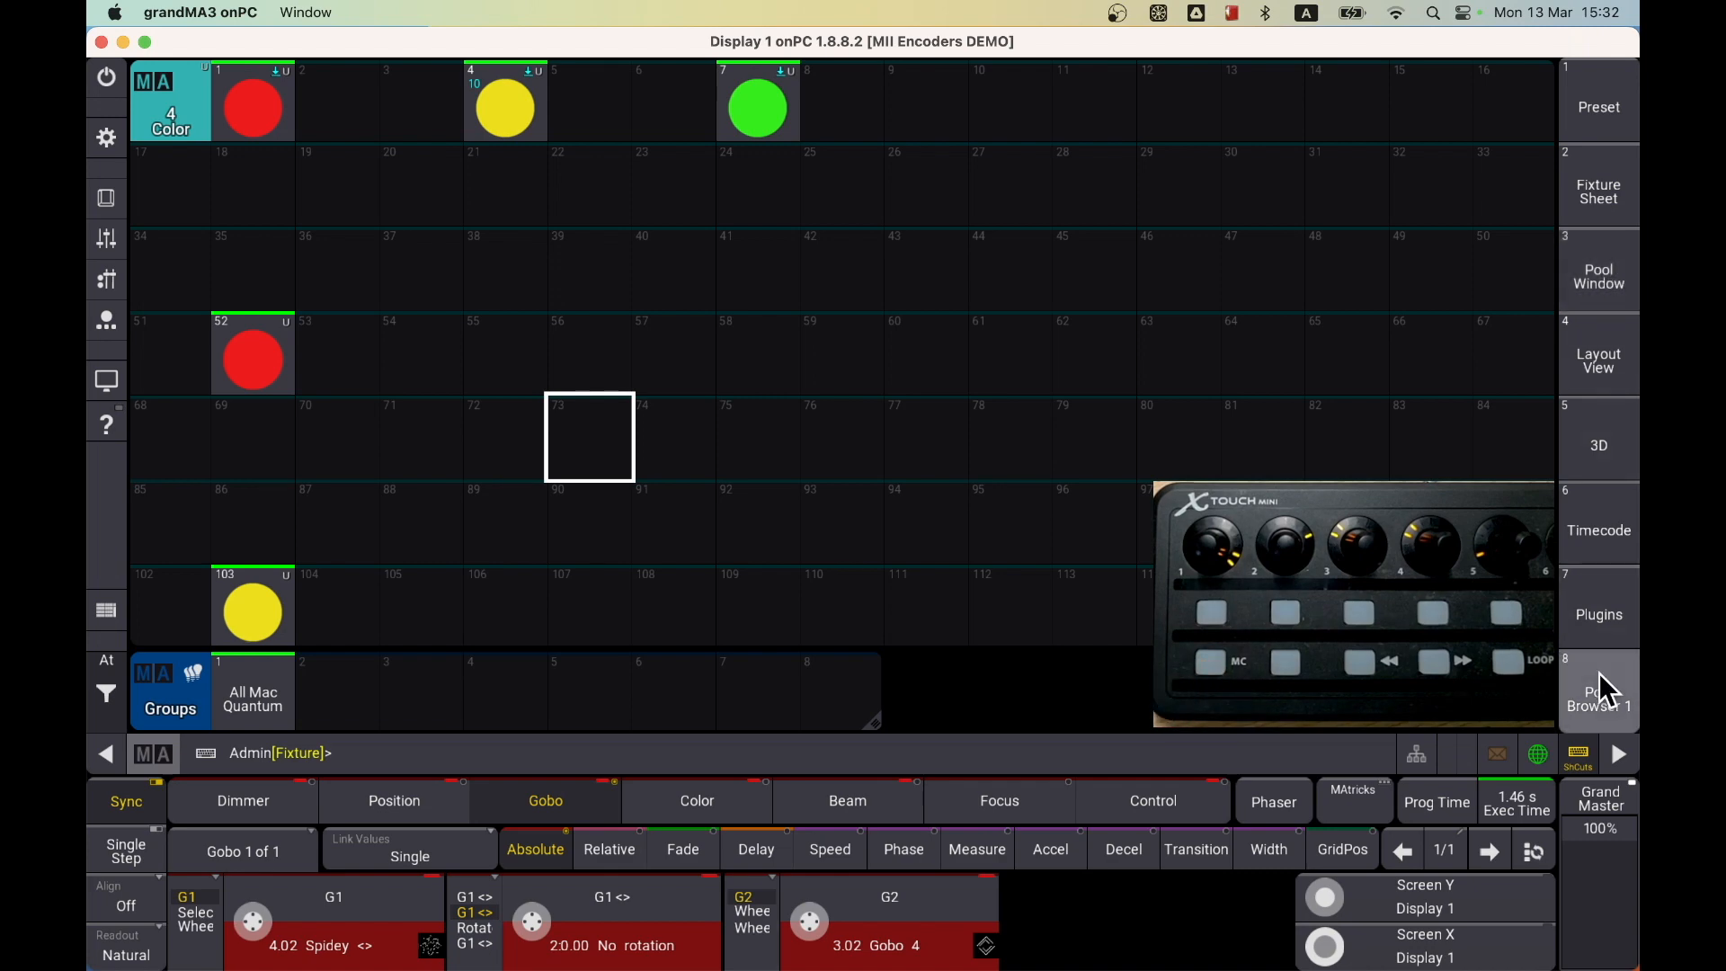
Review the MIDI Encoders Pro plugin configuration from the Plugins view and cancel it without updating
{"action": "left_click", "coordinate": [1601, 615]}
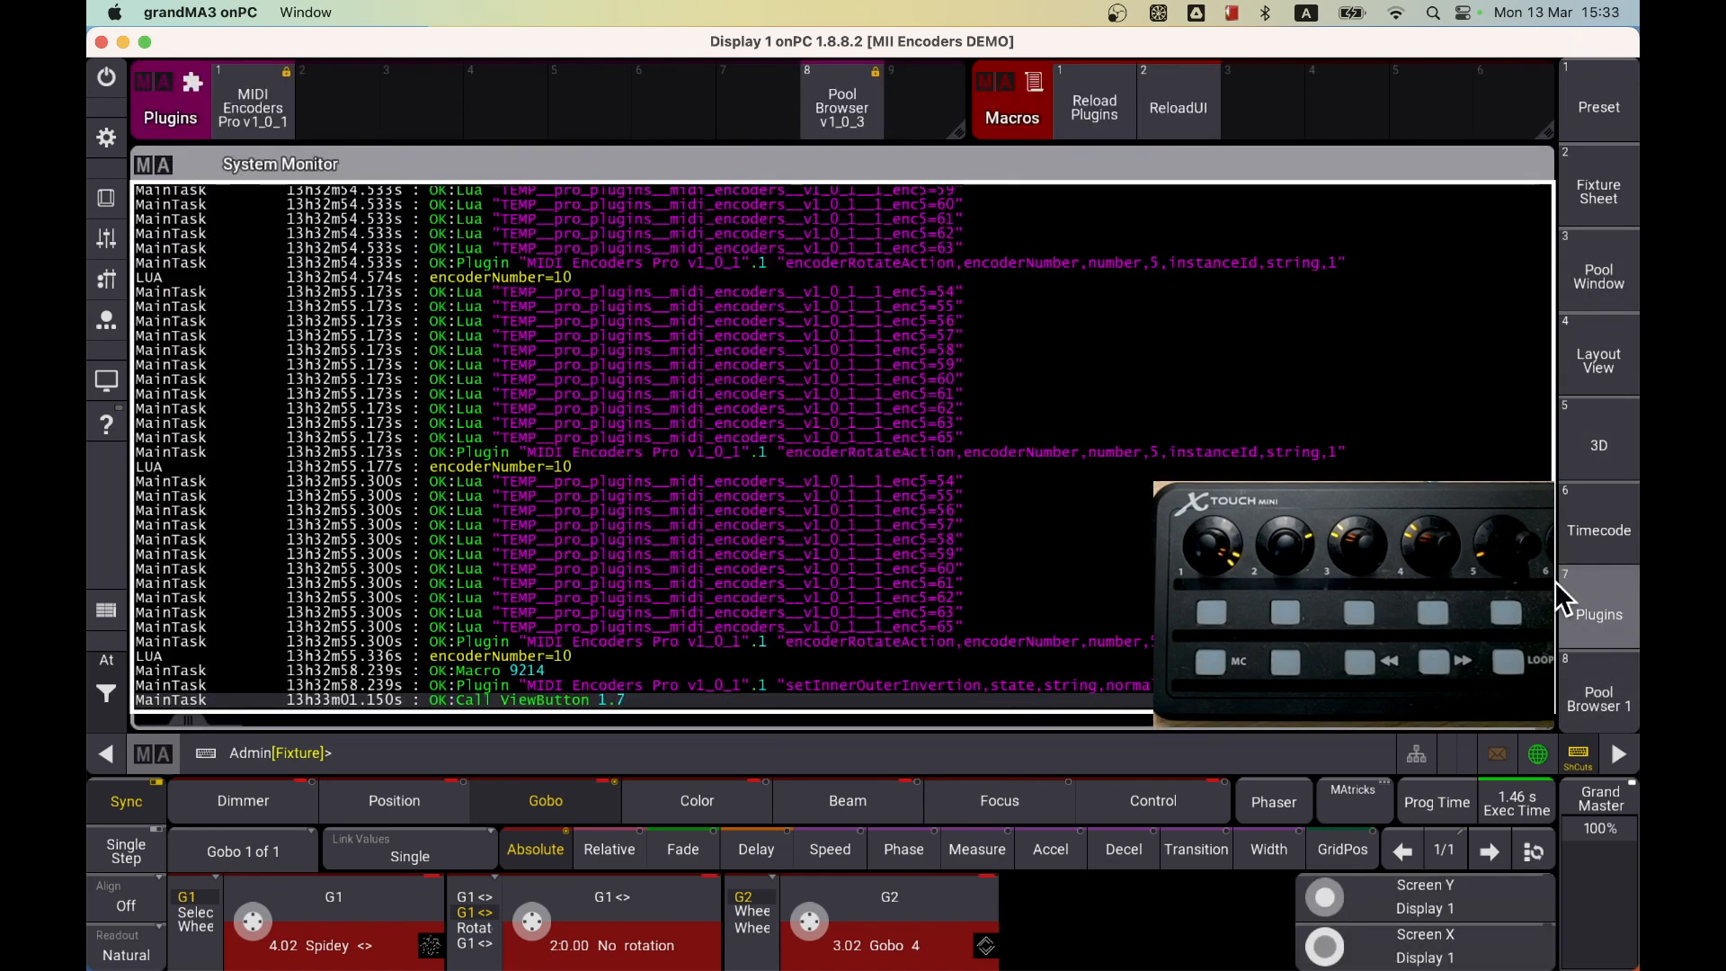
{"action": "left_click", "coordinate": [256, 115]}
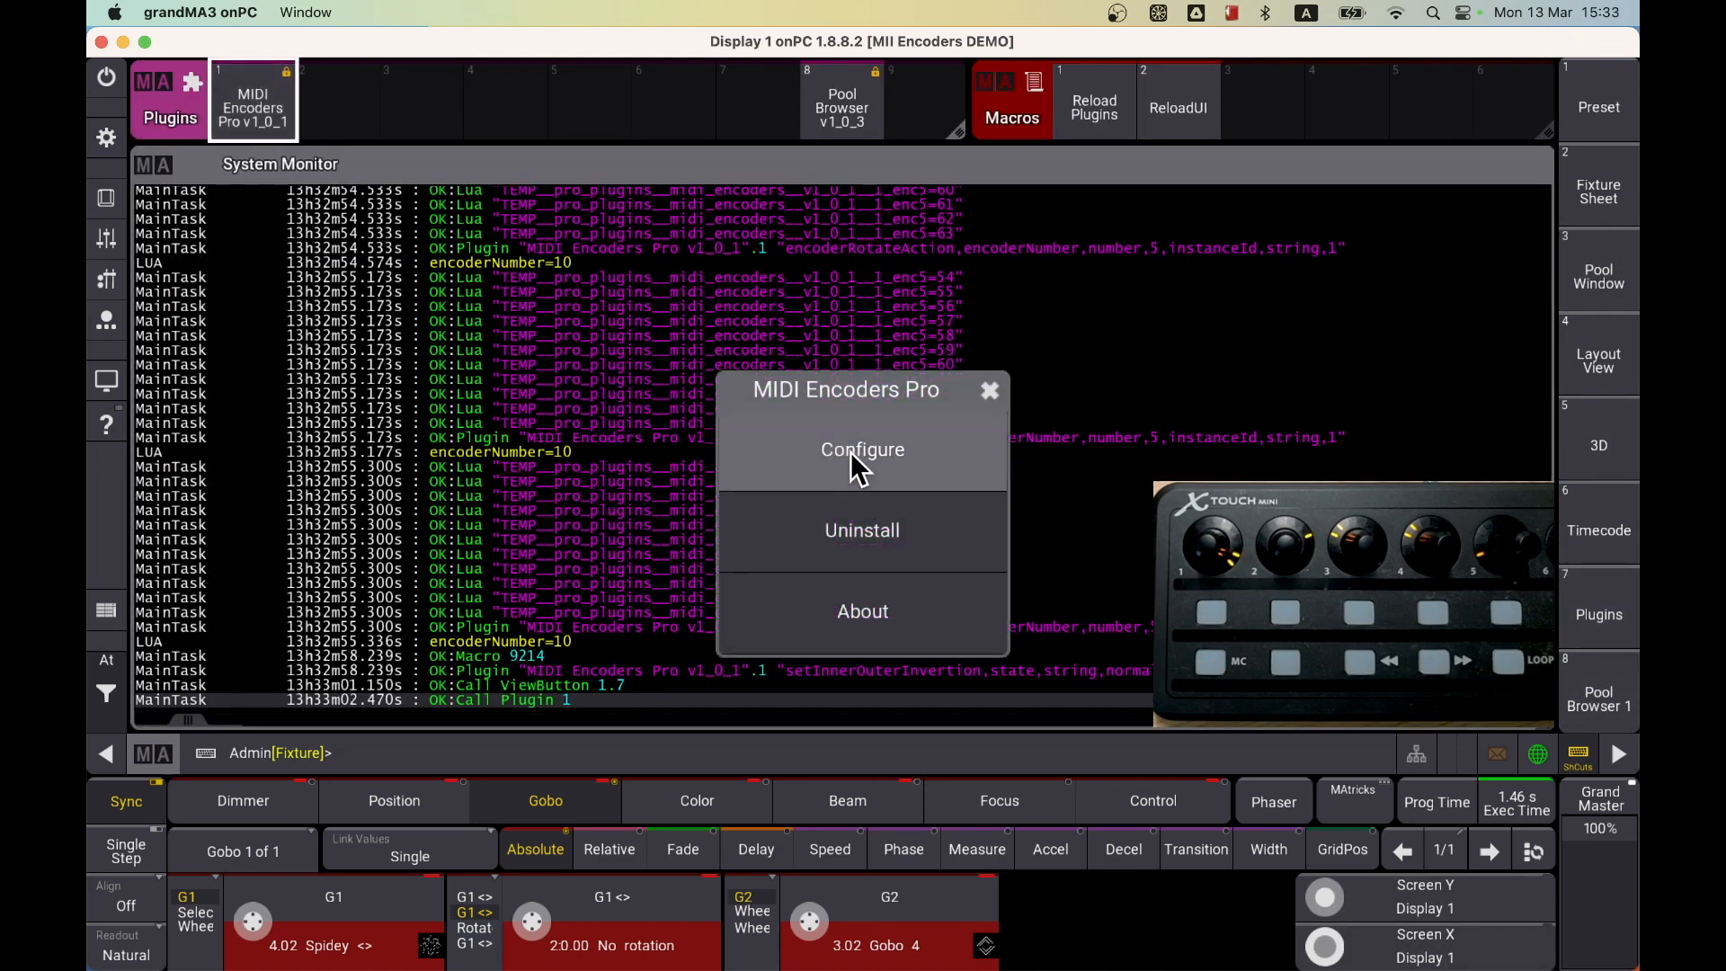
{"action": "left_click", "coordinate": [859, 451]}
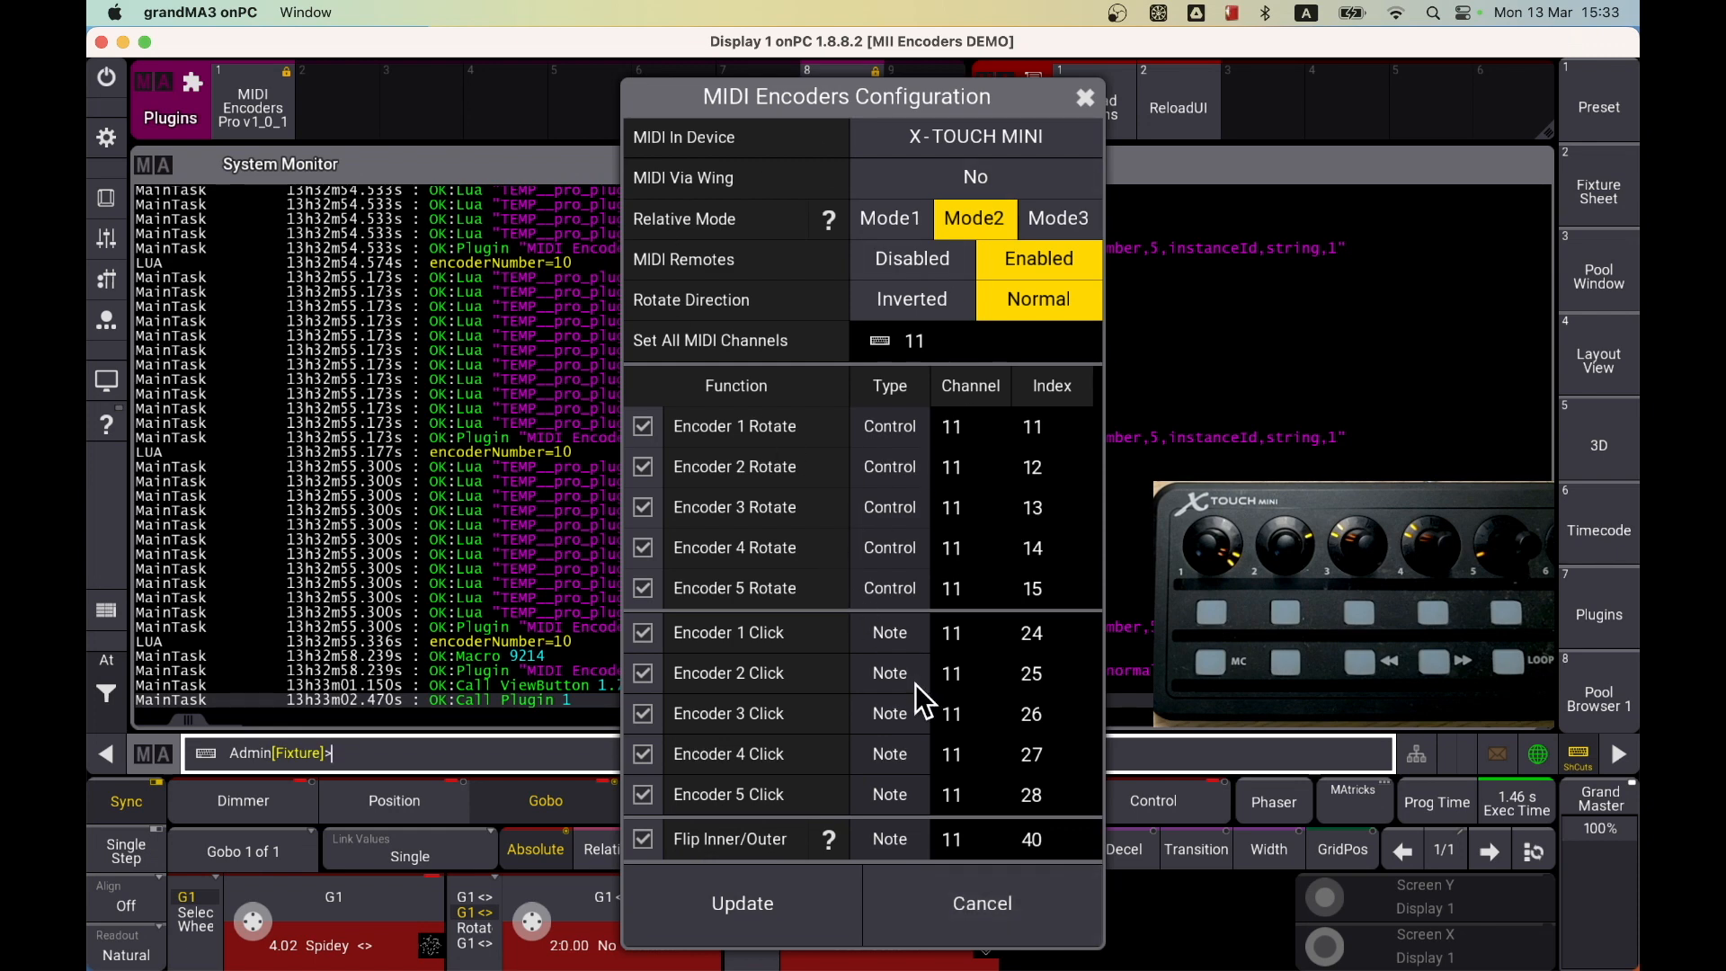
{"action": "left_click", "coordinate": [968, 886]}
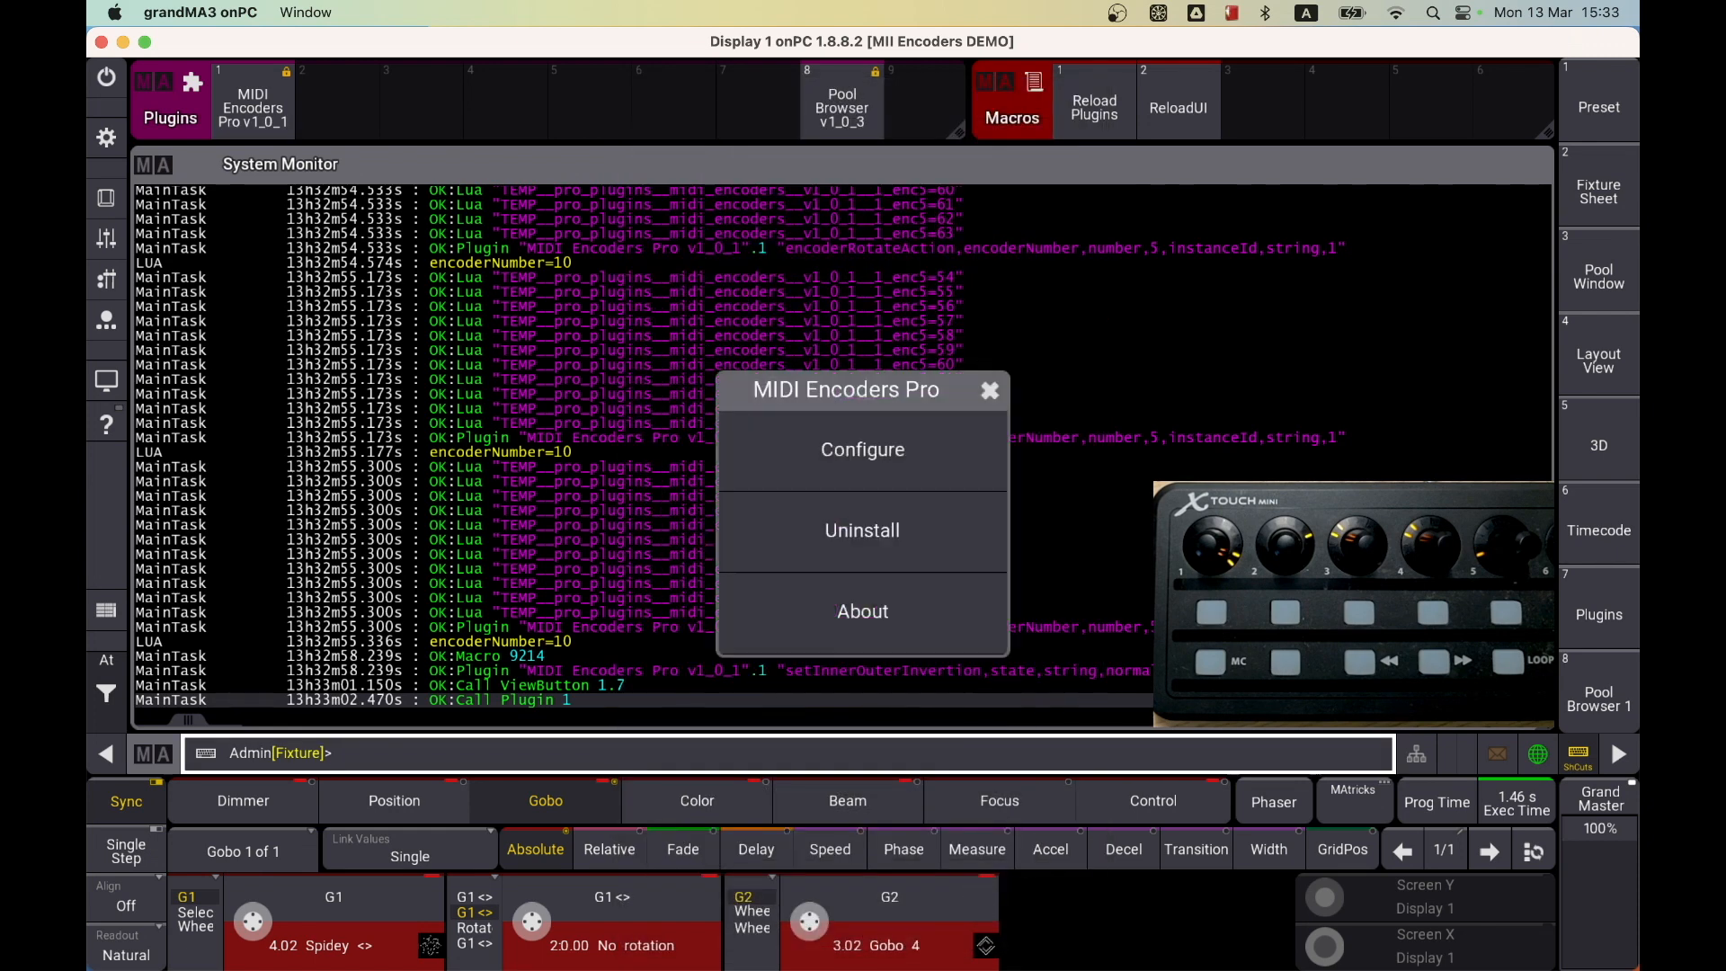
{"action": "left_click", "coordinate": [991, 391]}
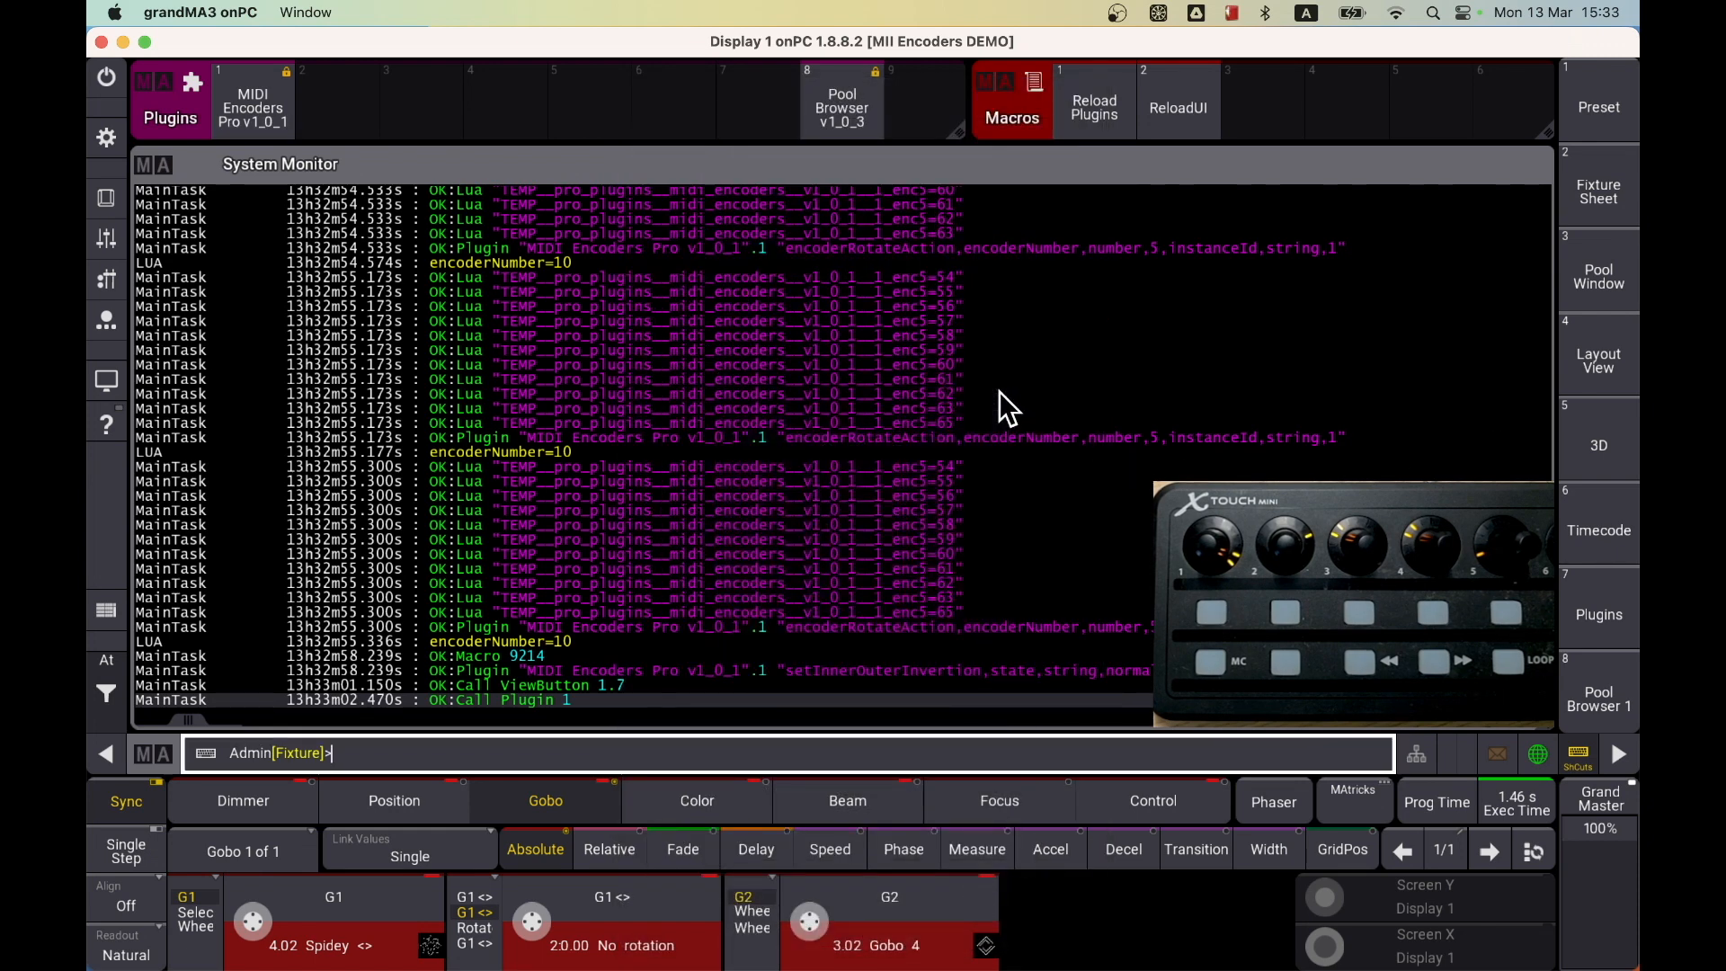
Select the whole row of fixtures in the 3D view
{"action": "left_click", "coordinate": [1604, 442]}
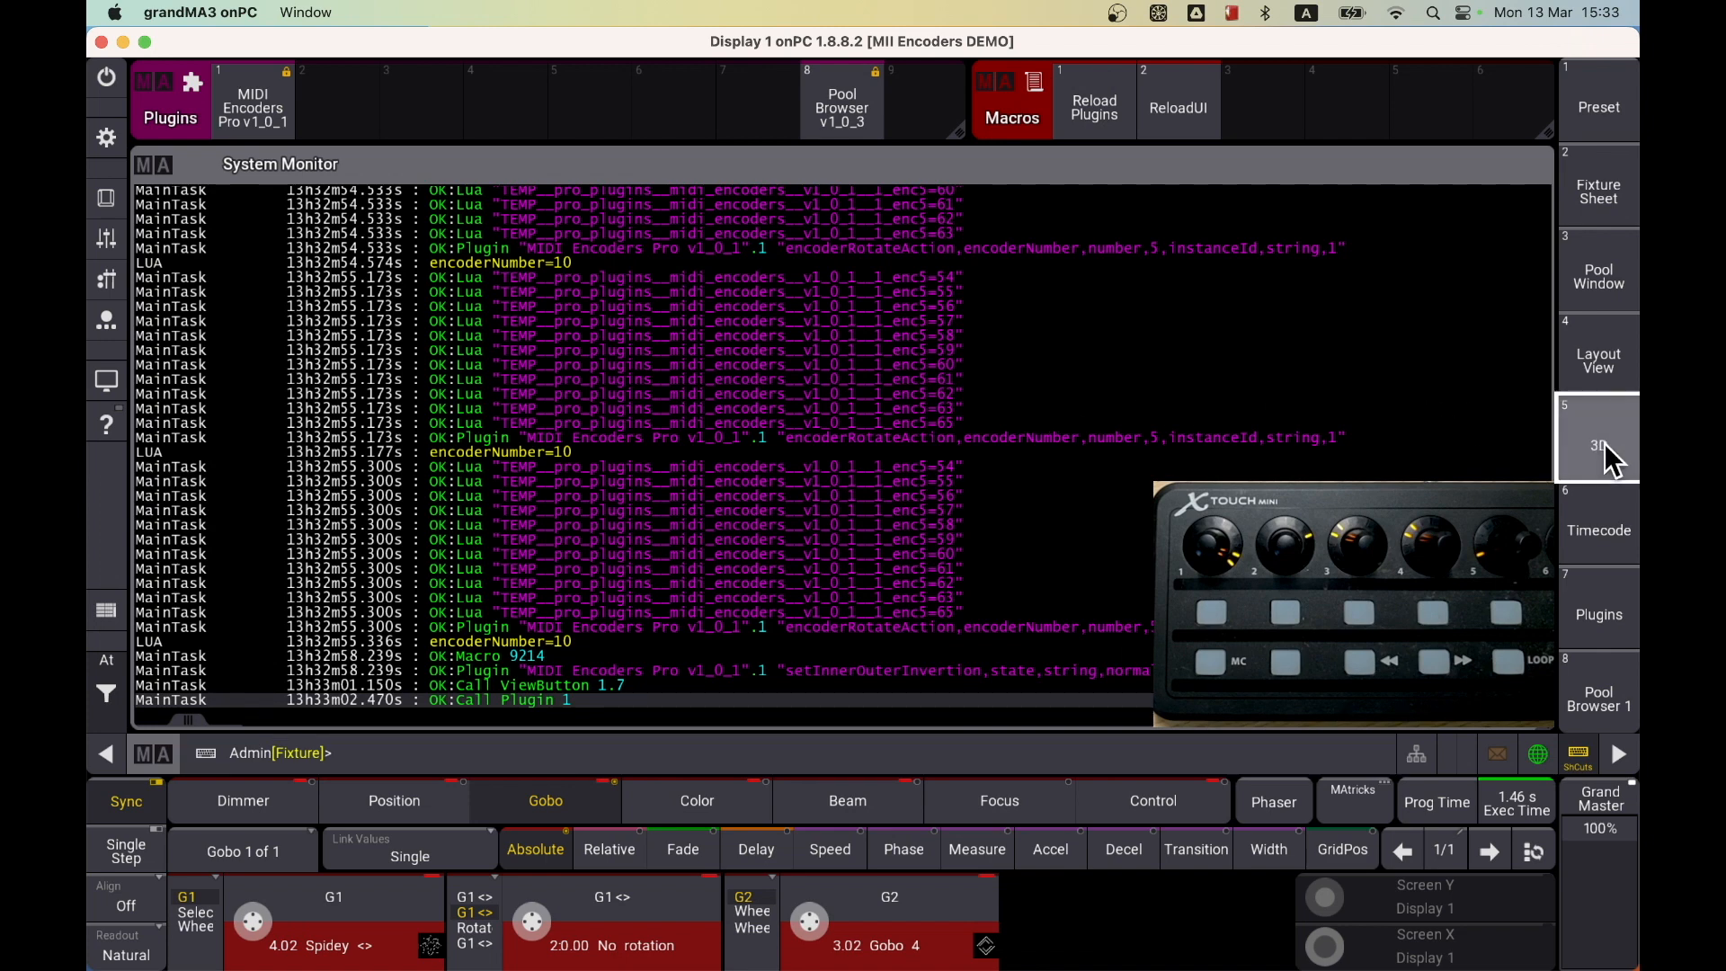
{"action": "left_click_drag", "start_coordinate": [1219, 298], "coordinate": [688, 215]}
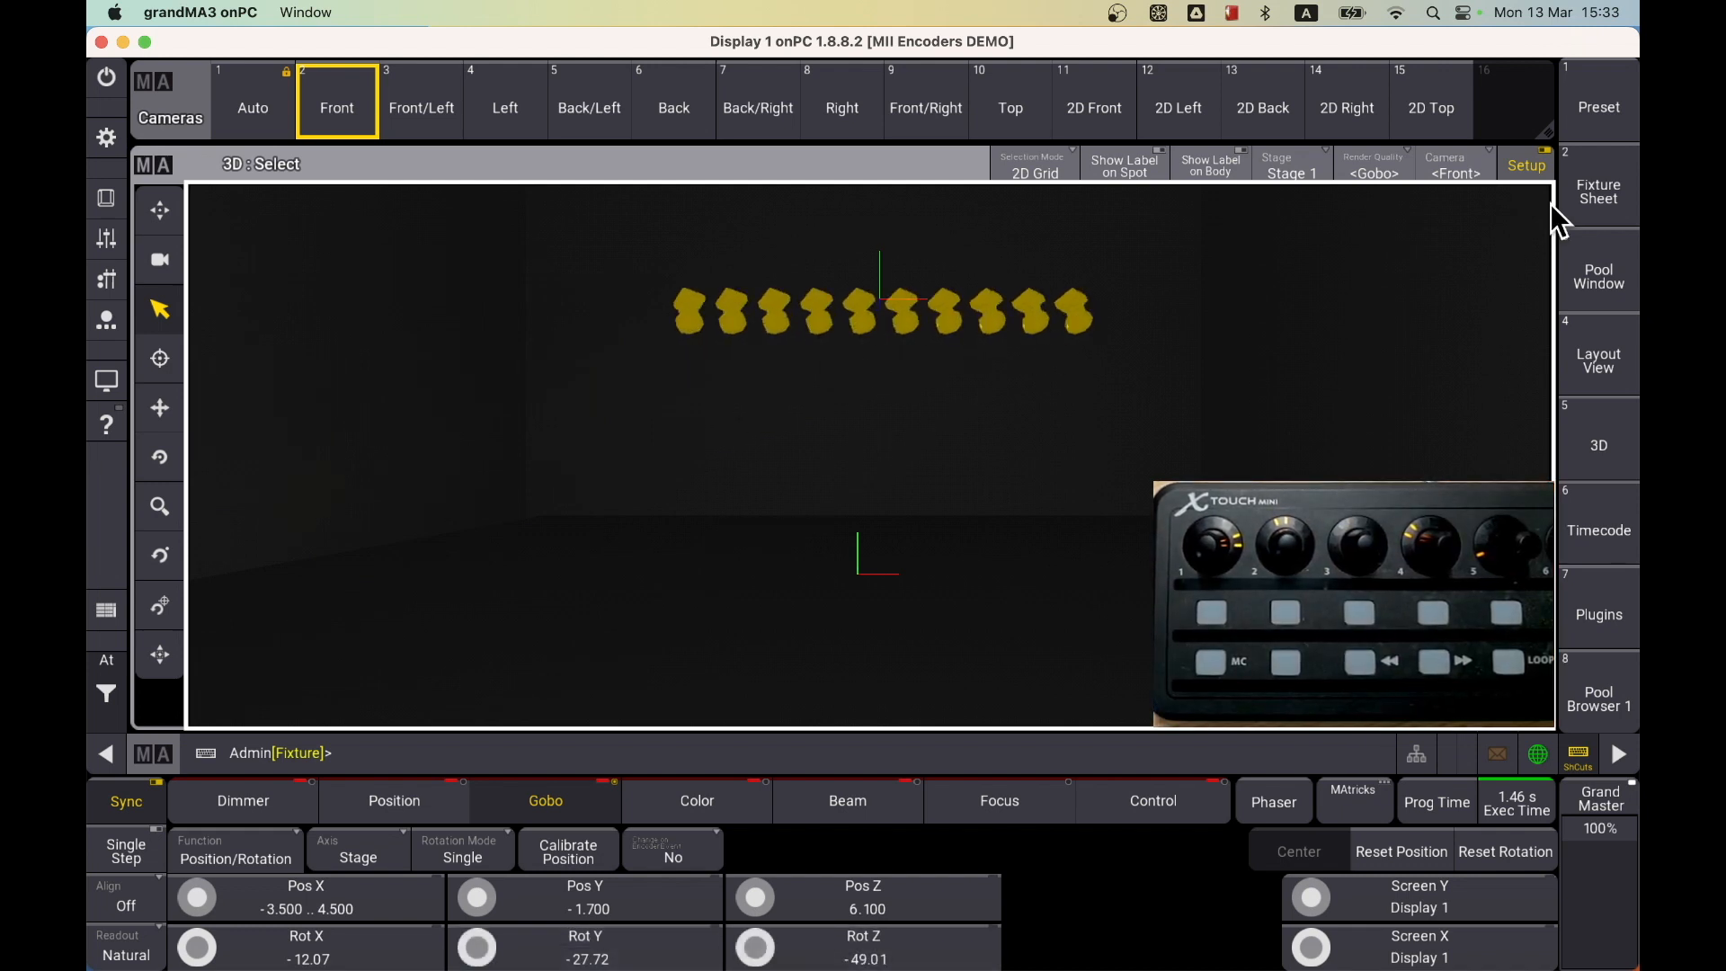
Select all ten fixture elements in the Default layout and close the scale value editor without entering a value
{"action": "left_click", "coordinate": [1614, 378]}
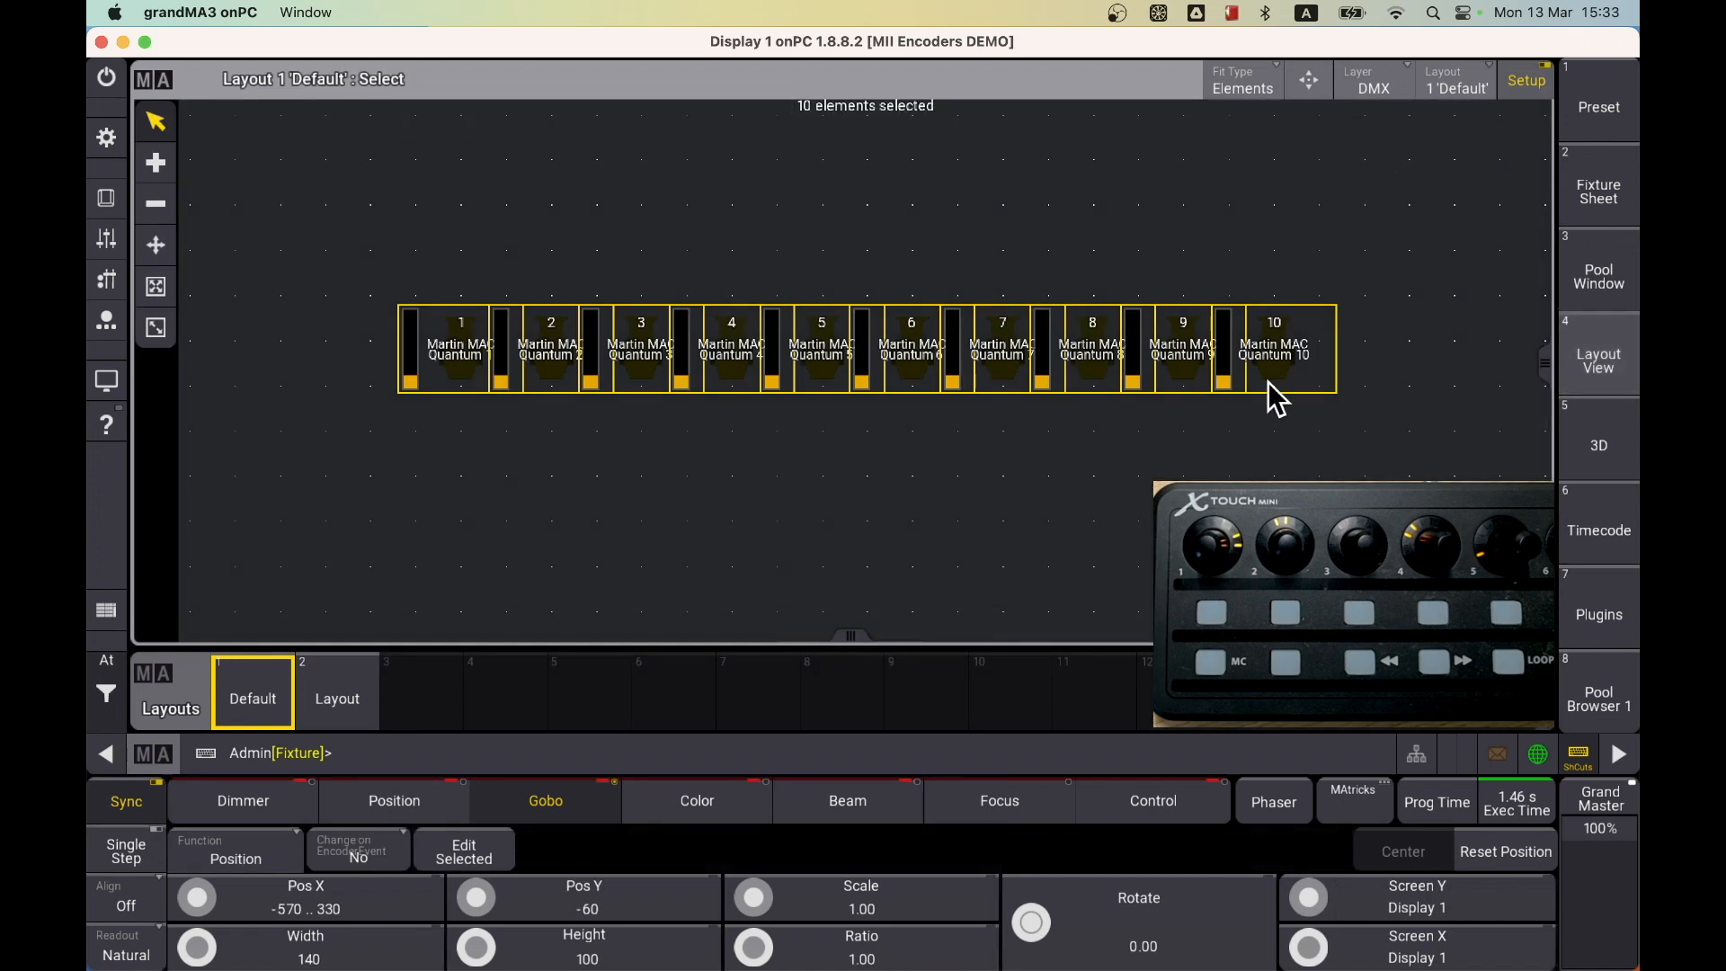
{"action": "left_click_drag", "start_coordinate": [1361, 271], "coordinate": [340, 476]}
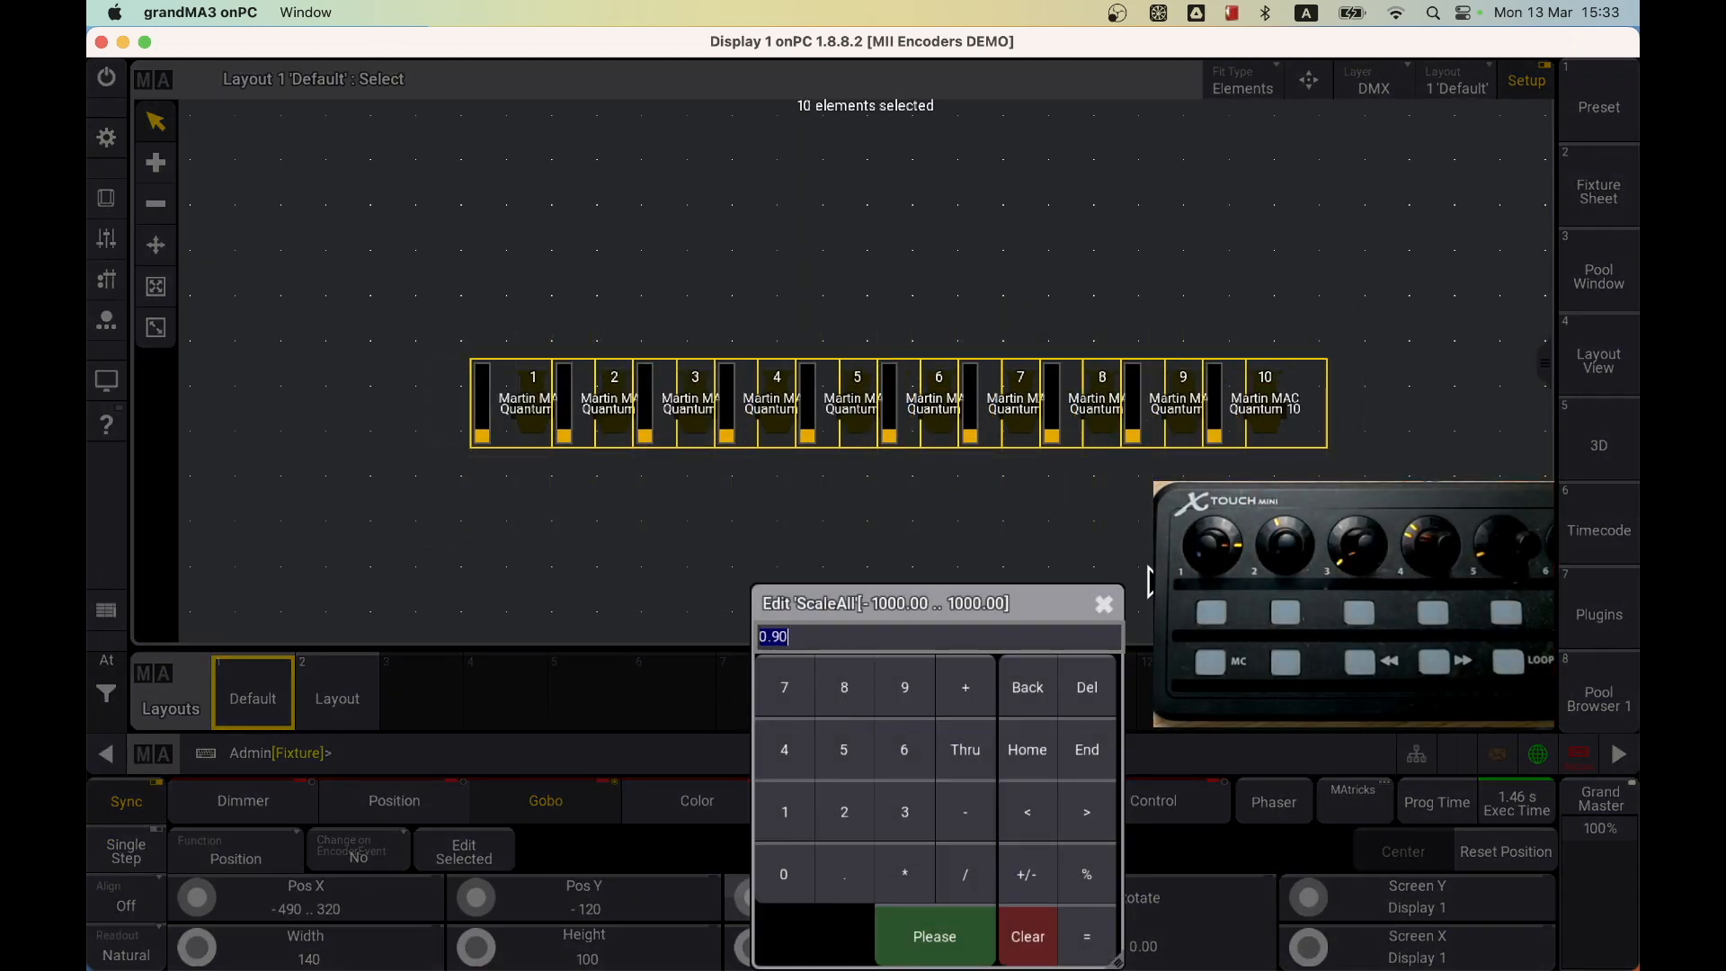
{"action": "left_click", "coordinate": [1108, 603]}
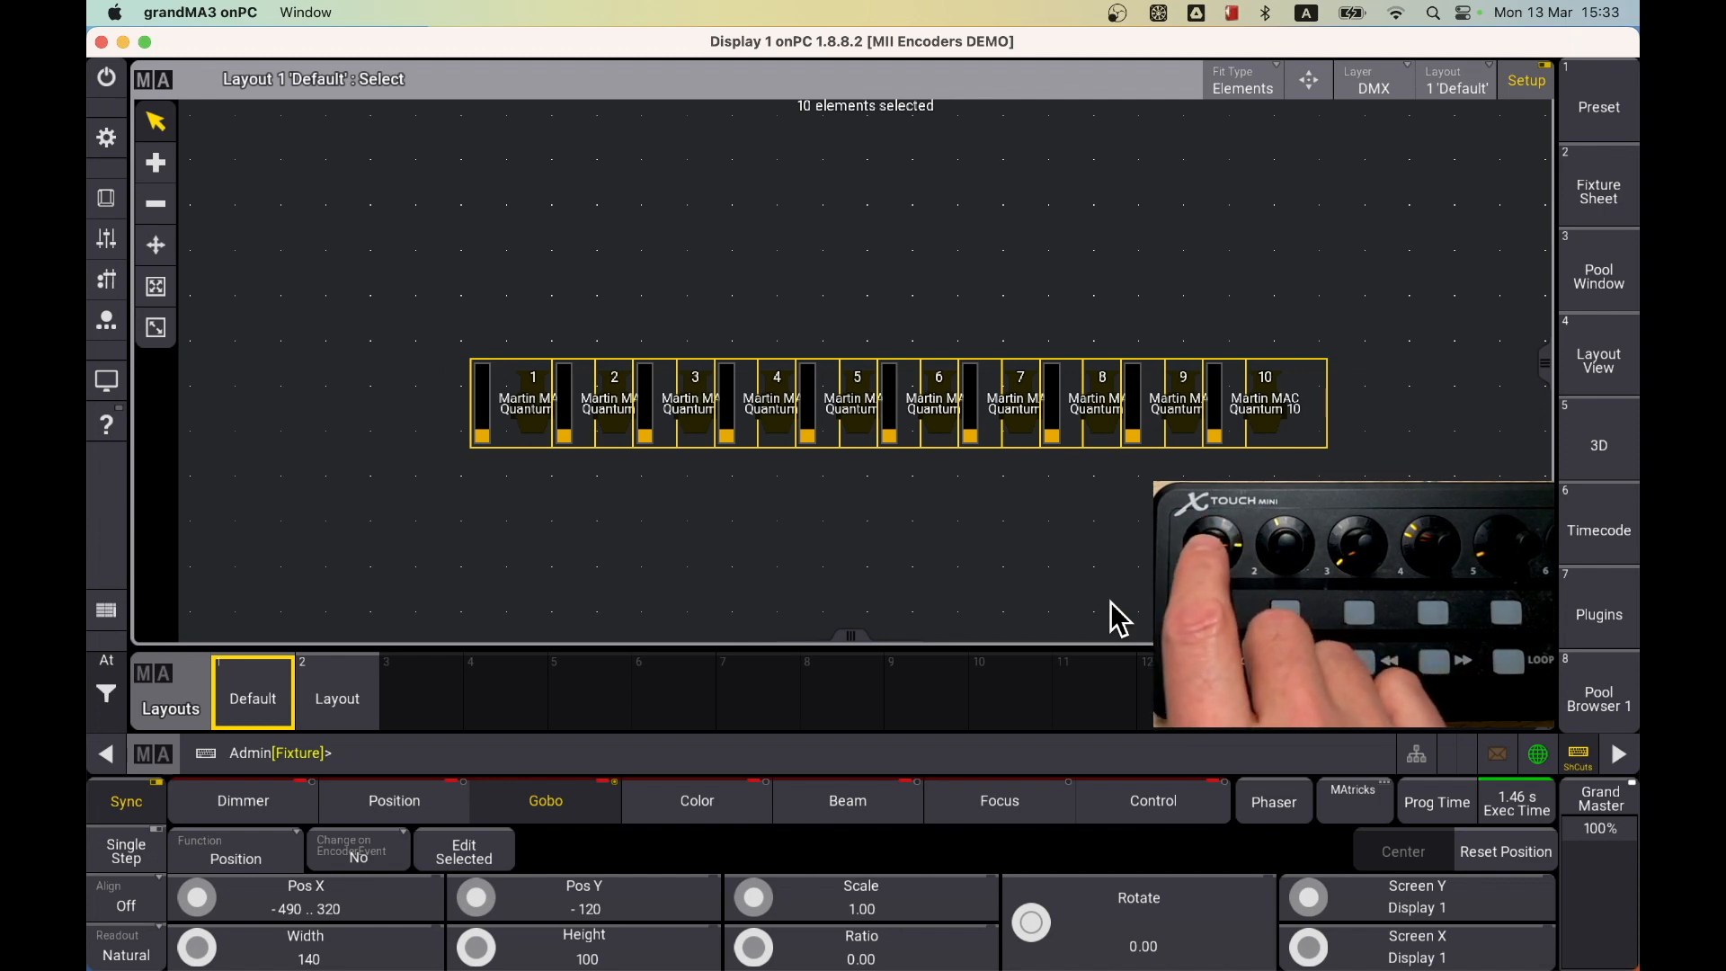
Examine the G1 gobo value editor in the Preset view, close it unchanged and call the Timecode view
{"action": "left_click", "coordinate": [1601, 112]}
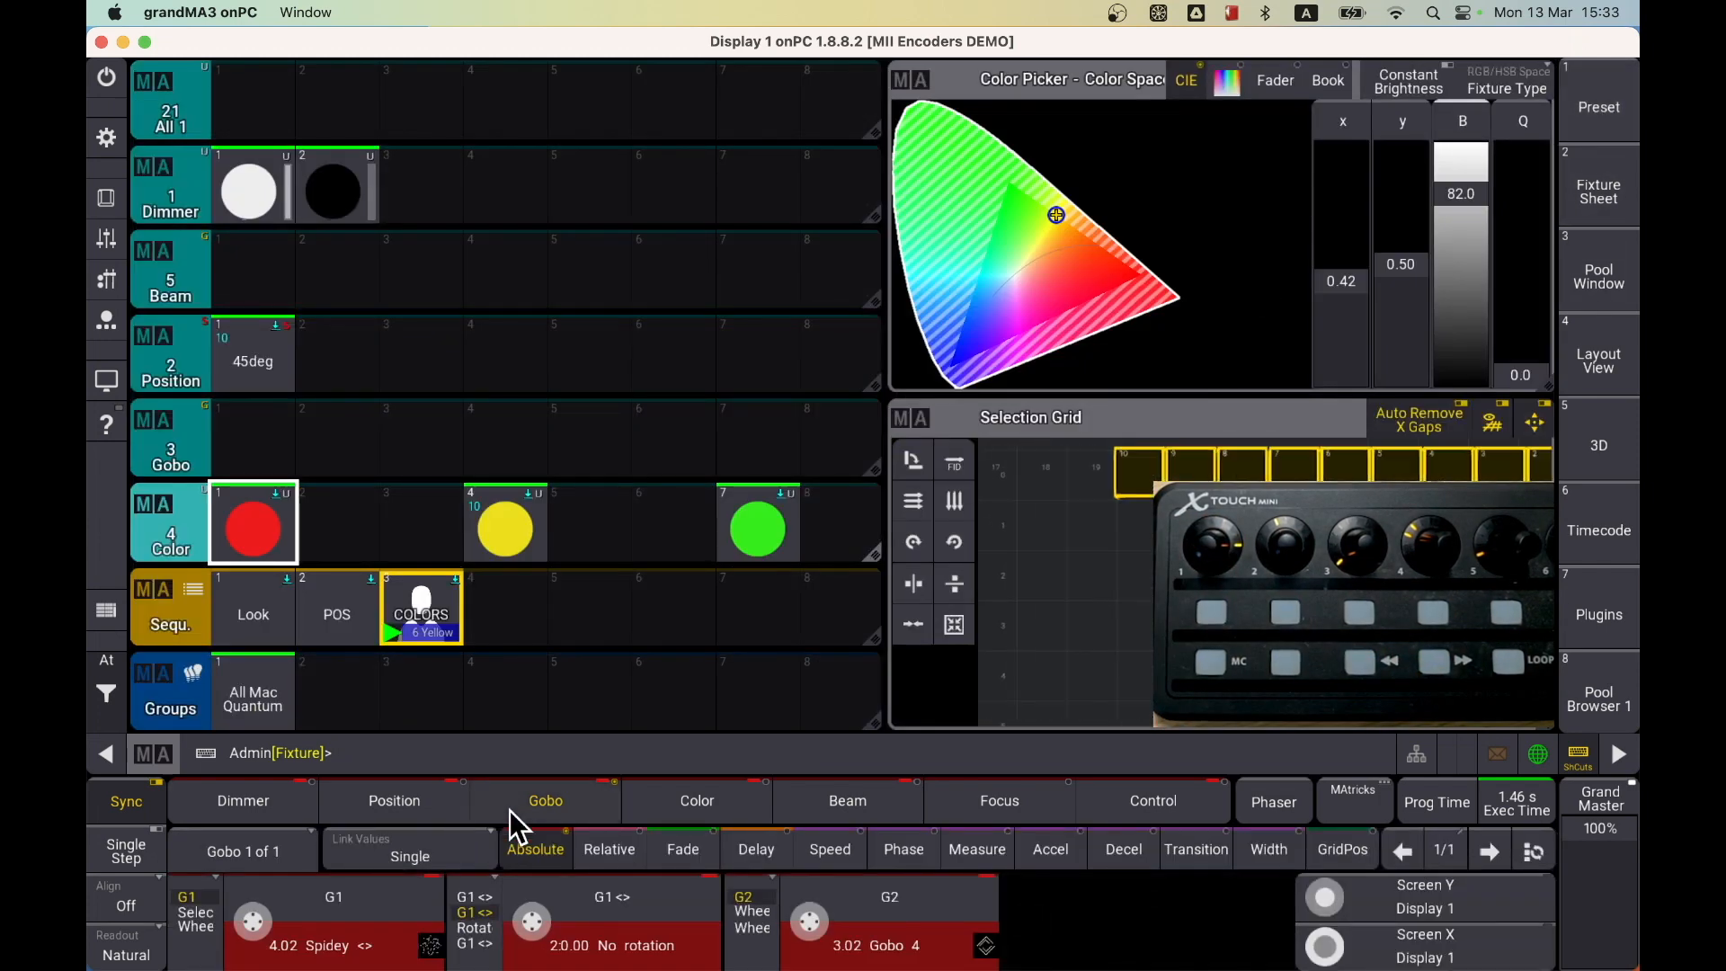
{"action": "left_click", "coordinate": [312, 946]}
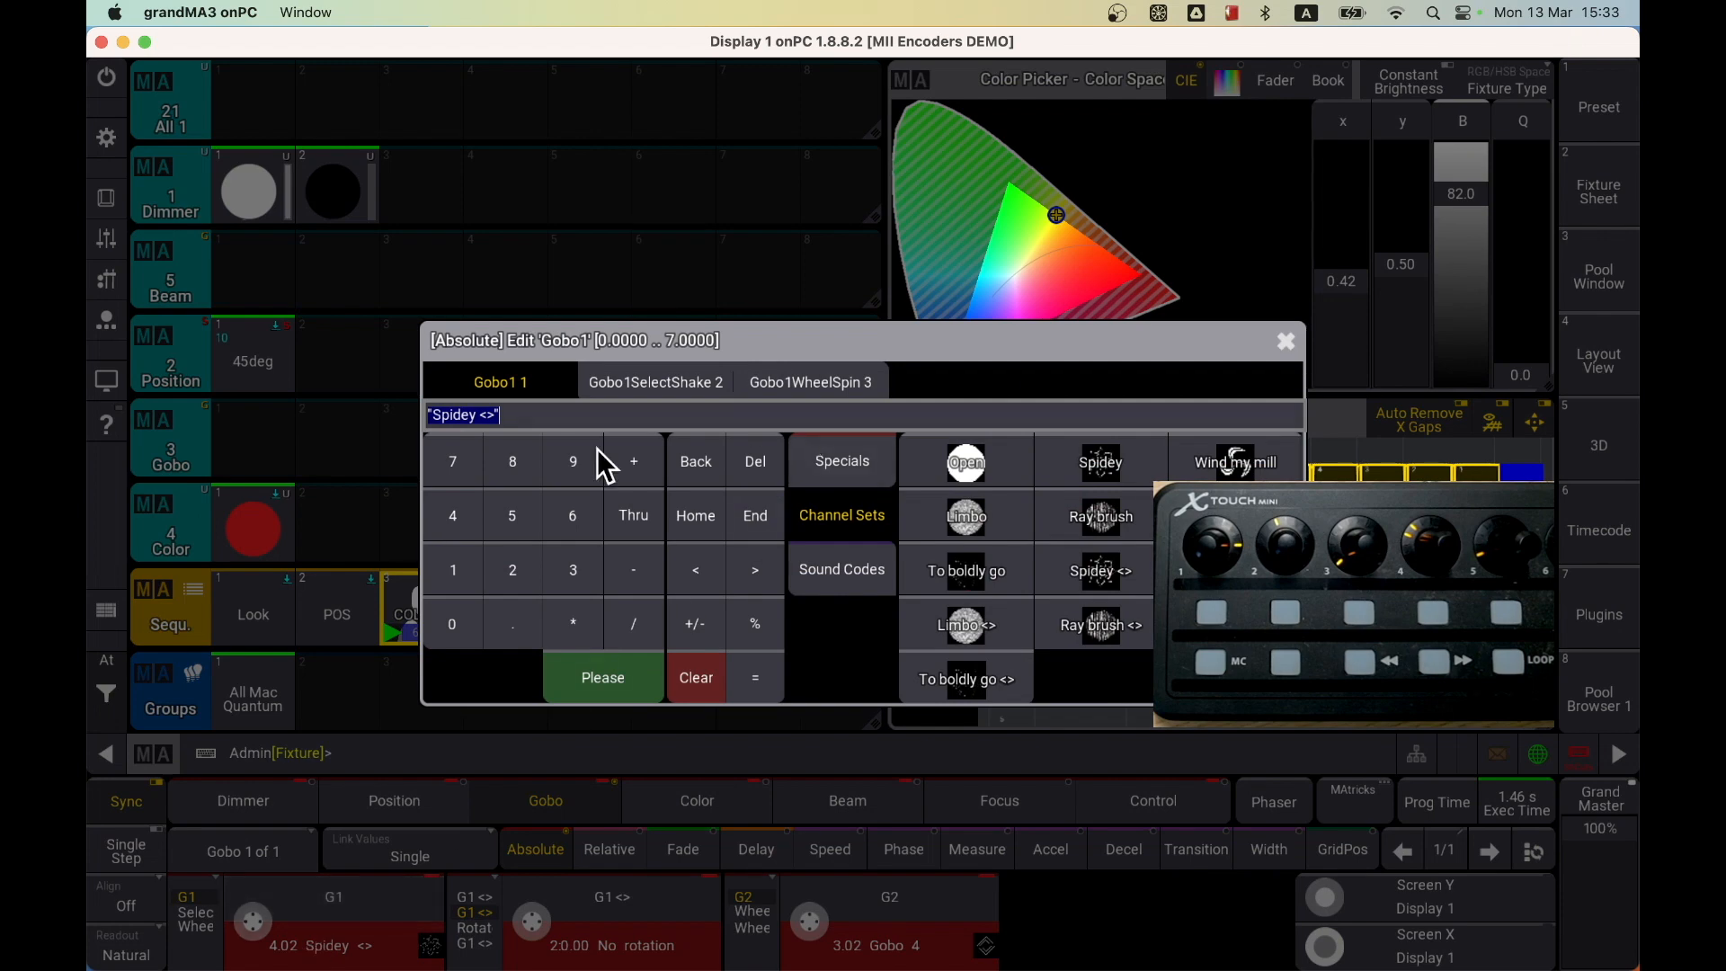
{"action": "left_click", "coordinate": [1285, 344]}
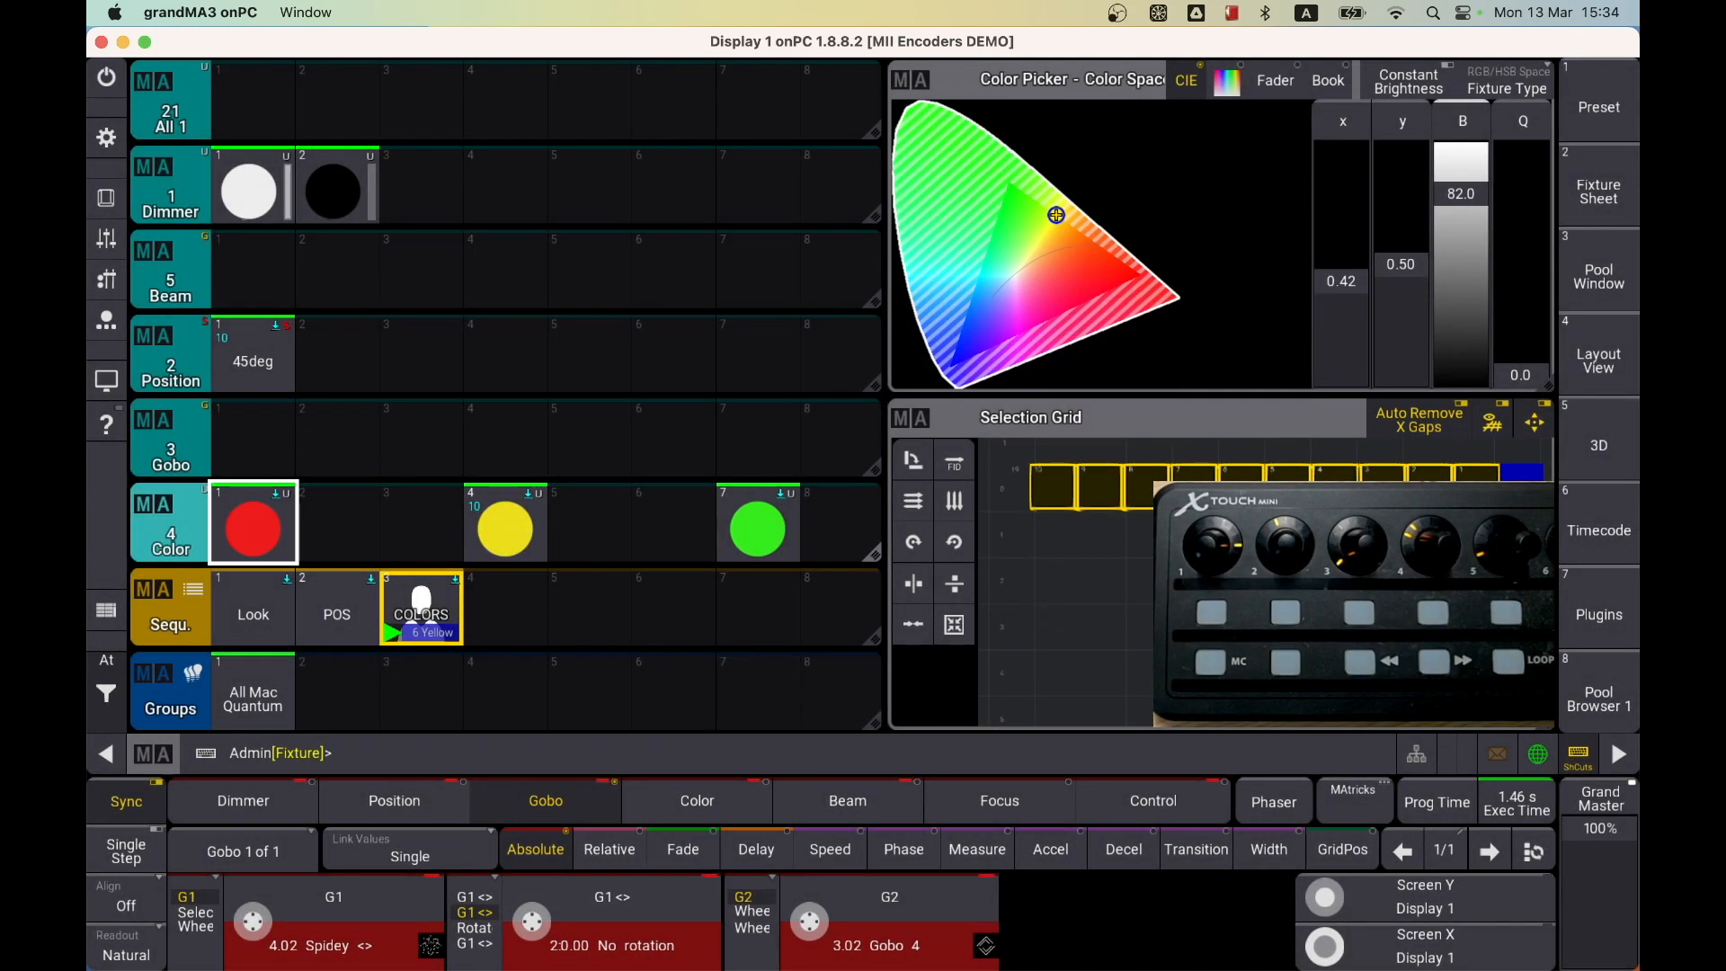
{"action": "left_click", "coordinate": [1591, 517]}
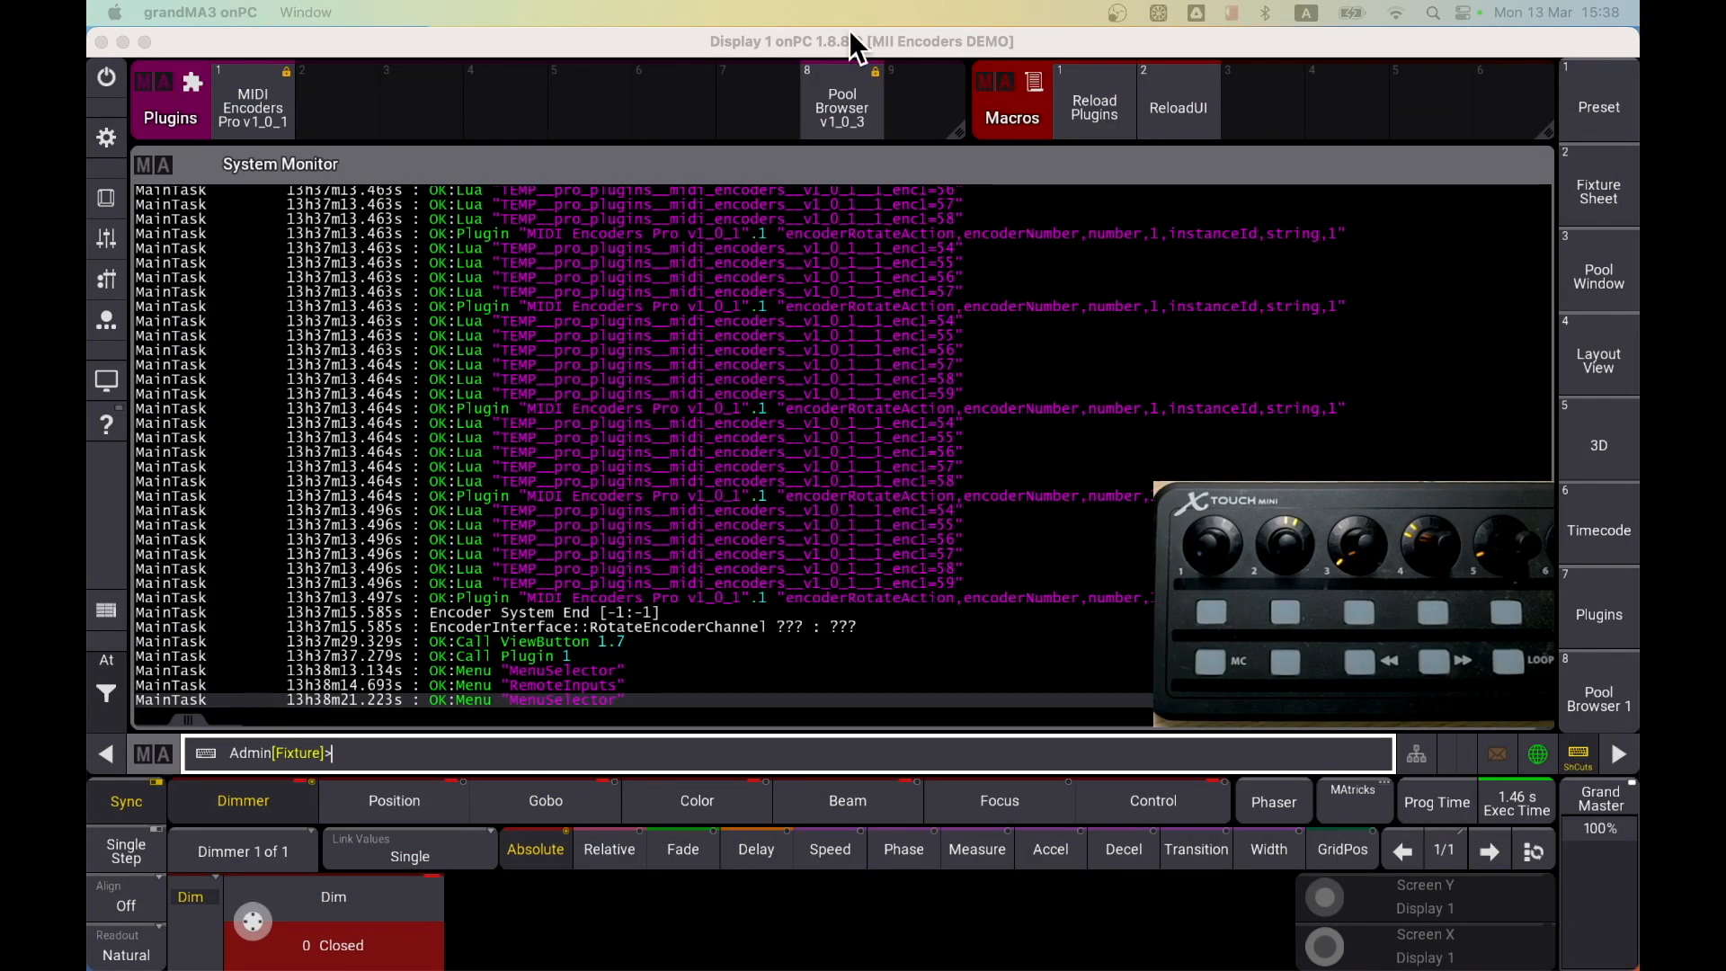
Open the MIDI Encoders Pro configuration and turn Encoder 1 Rotate off and back on
{"action": "left_click", "coordinate": [244, 99]}
{"action": "left_click", "coordinate": [244, 98]}
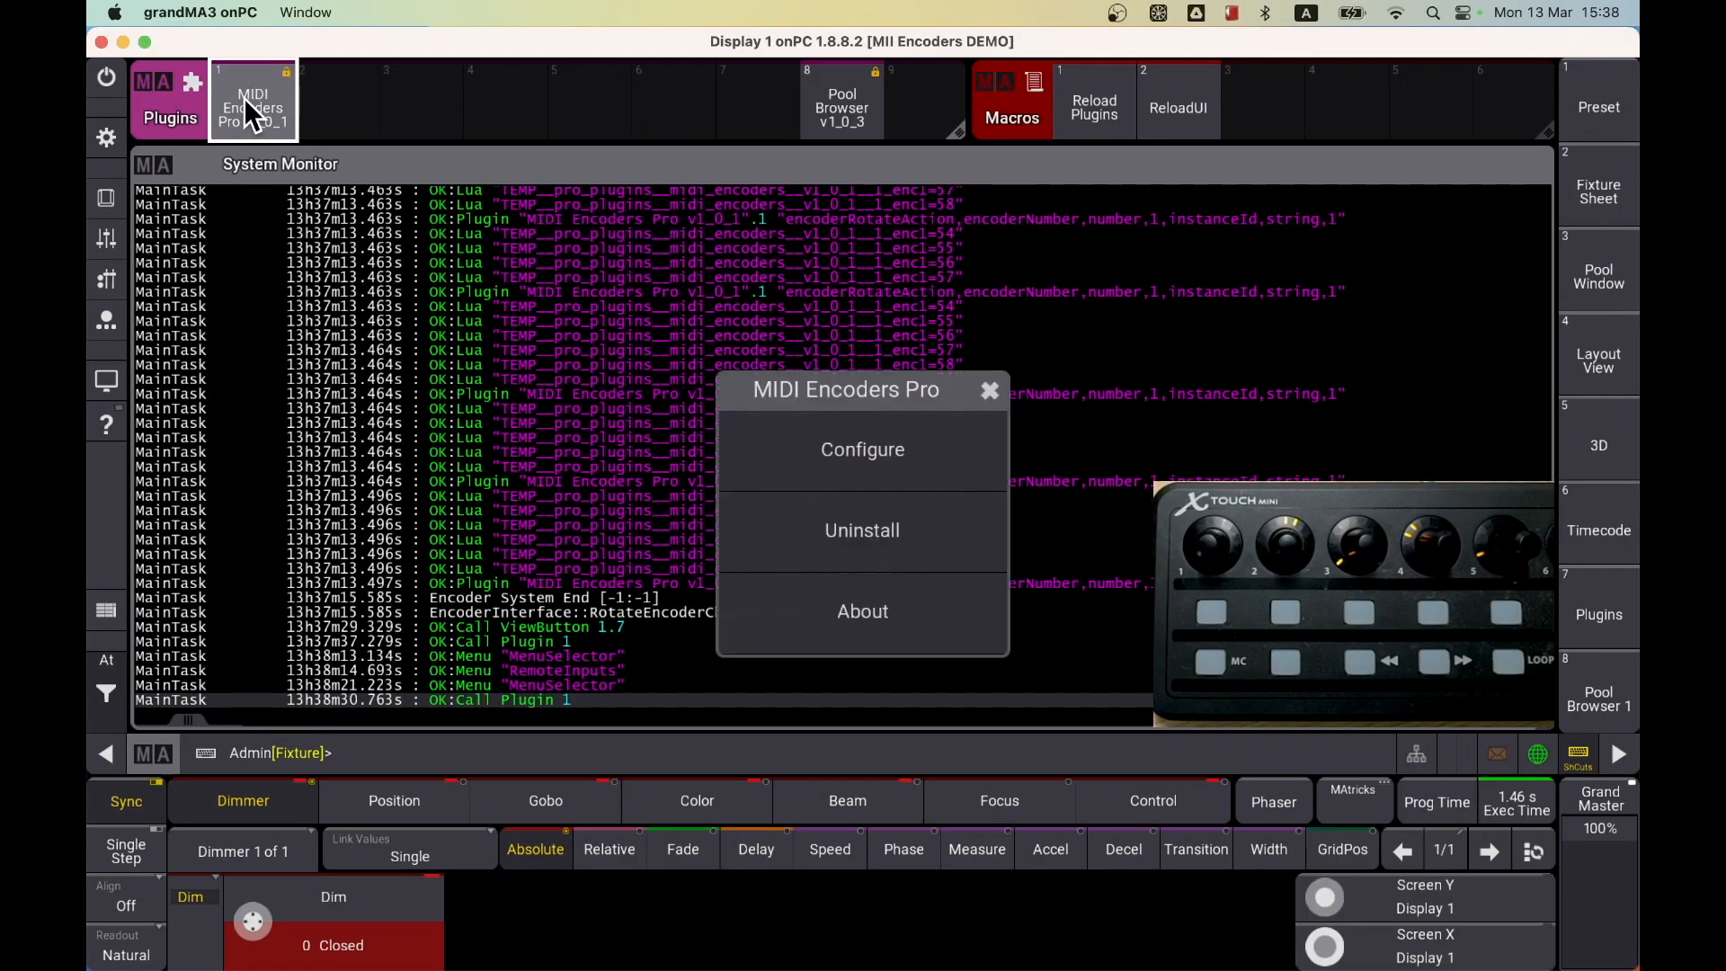
{"action": "left_click", "coordinate": [878, 461]}
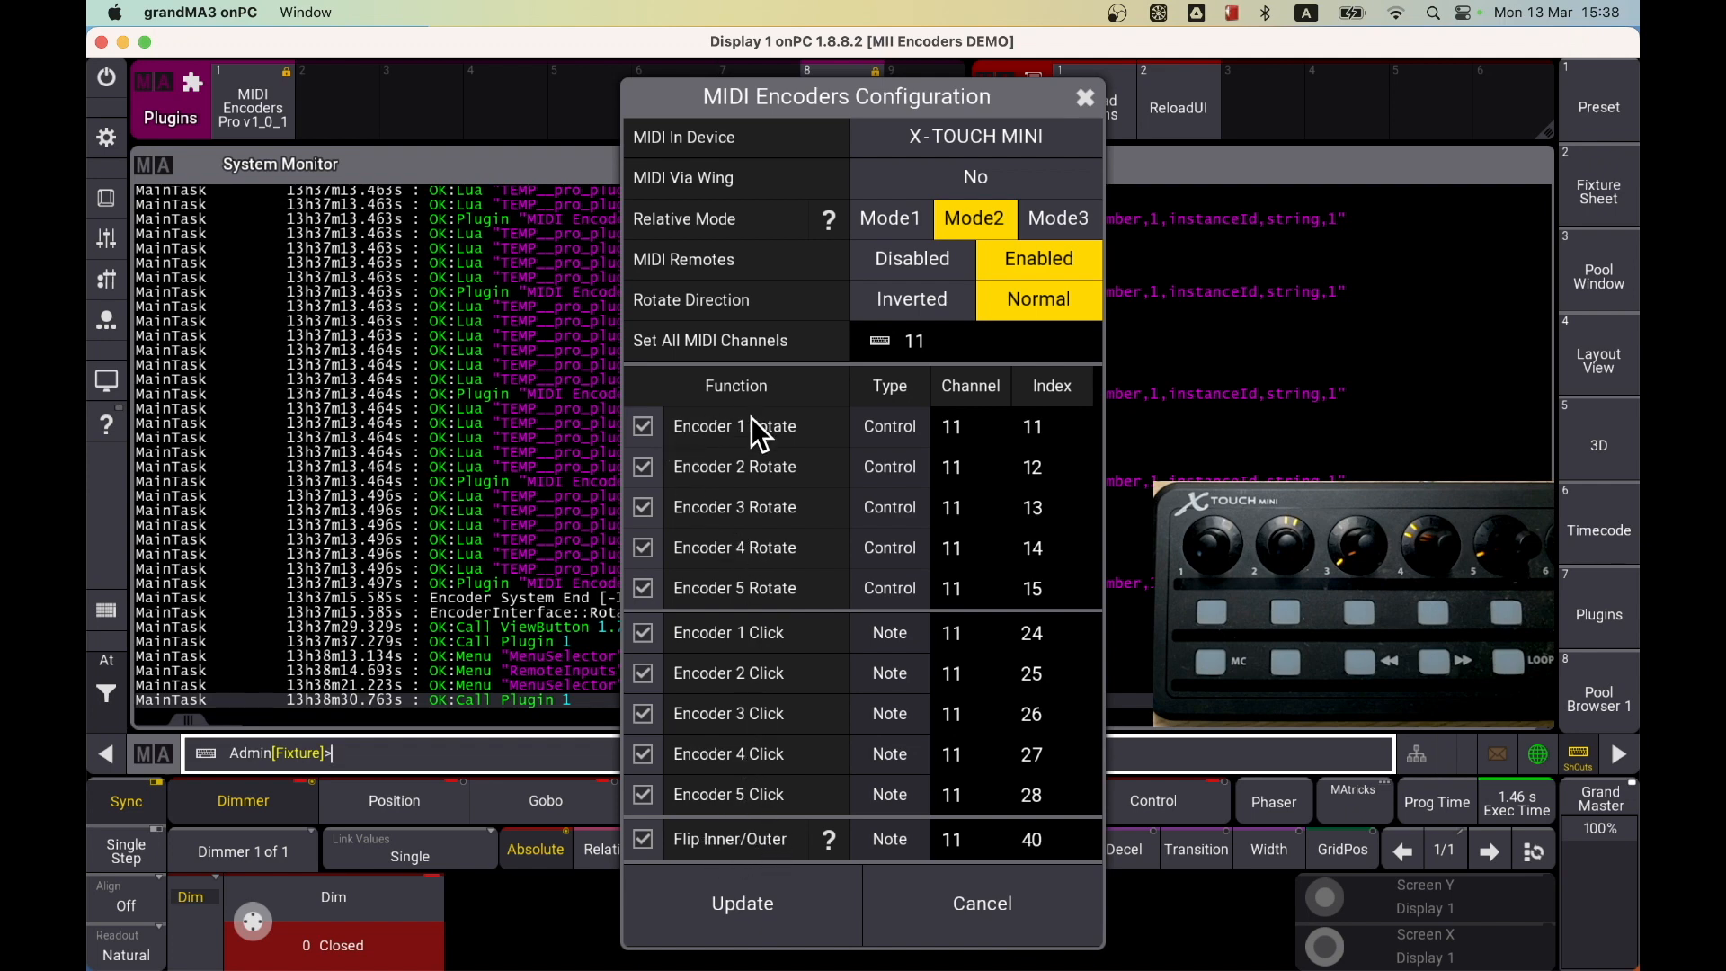
{"action": "left_click", "coordinate": [646, 429]}
{"action": "left_click", "coordinate": [647, 429]}
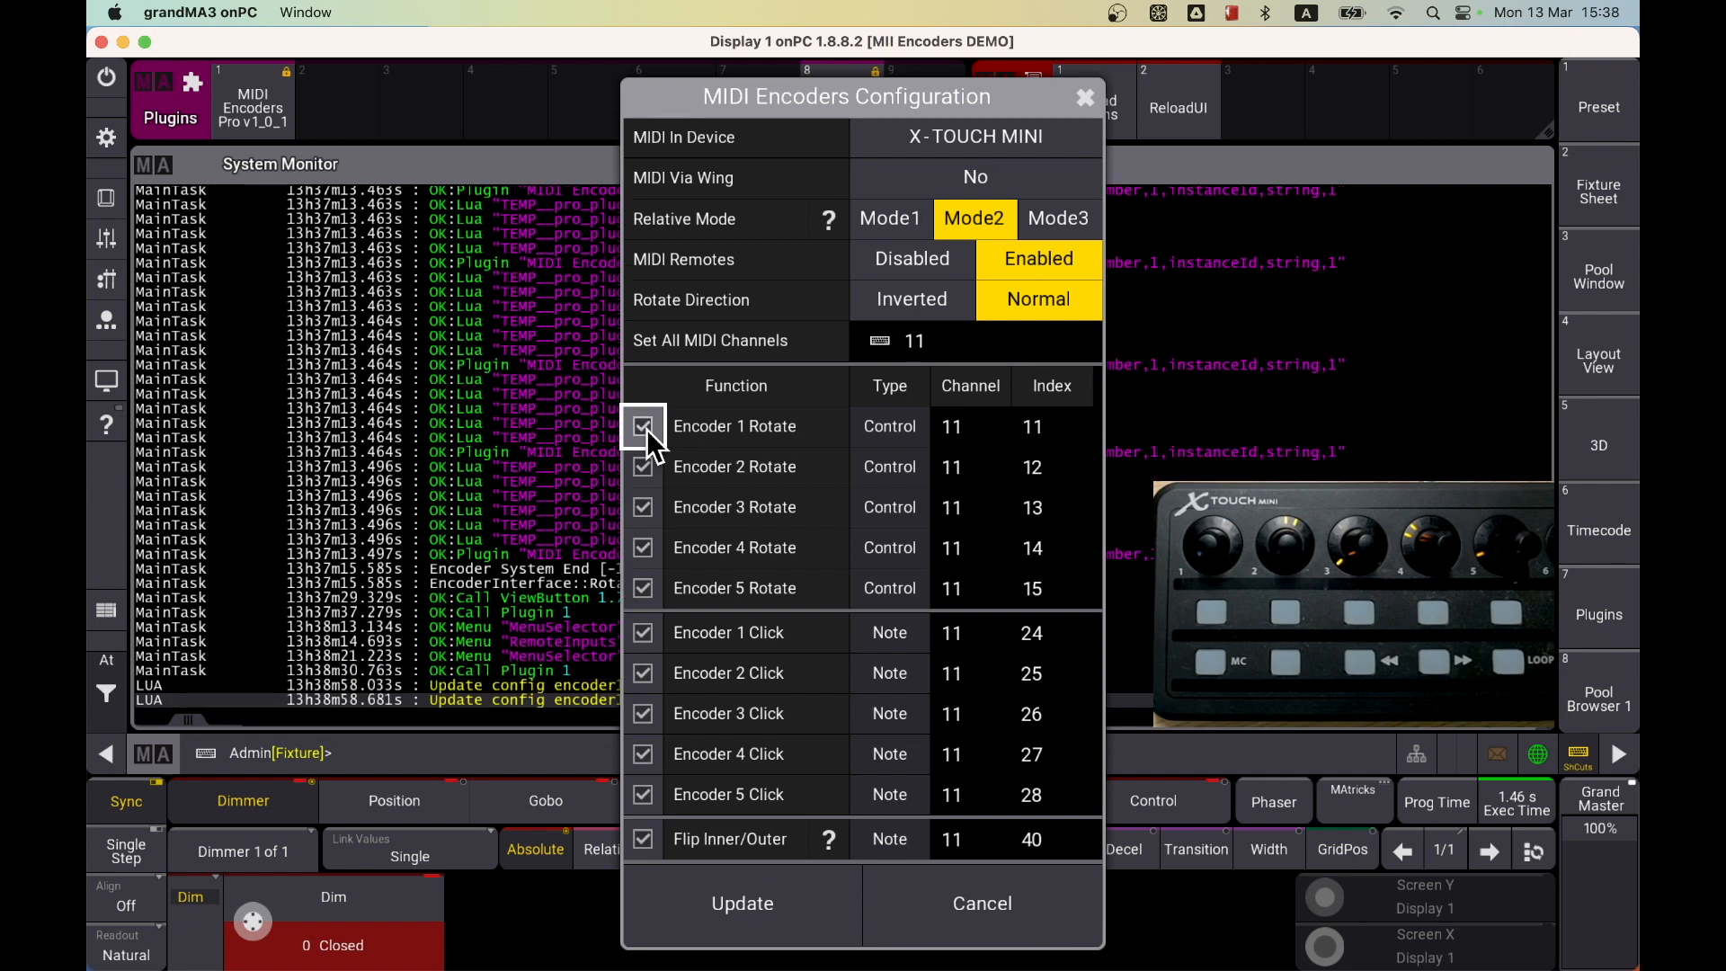
Disable the rotate and click functions of encoders 4 and 5 in the MIDI Encoders configuration
{"action": "left_click", "coordinate": [643, 547]}
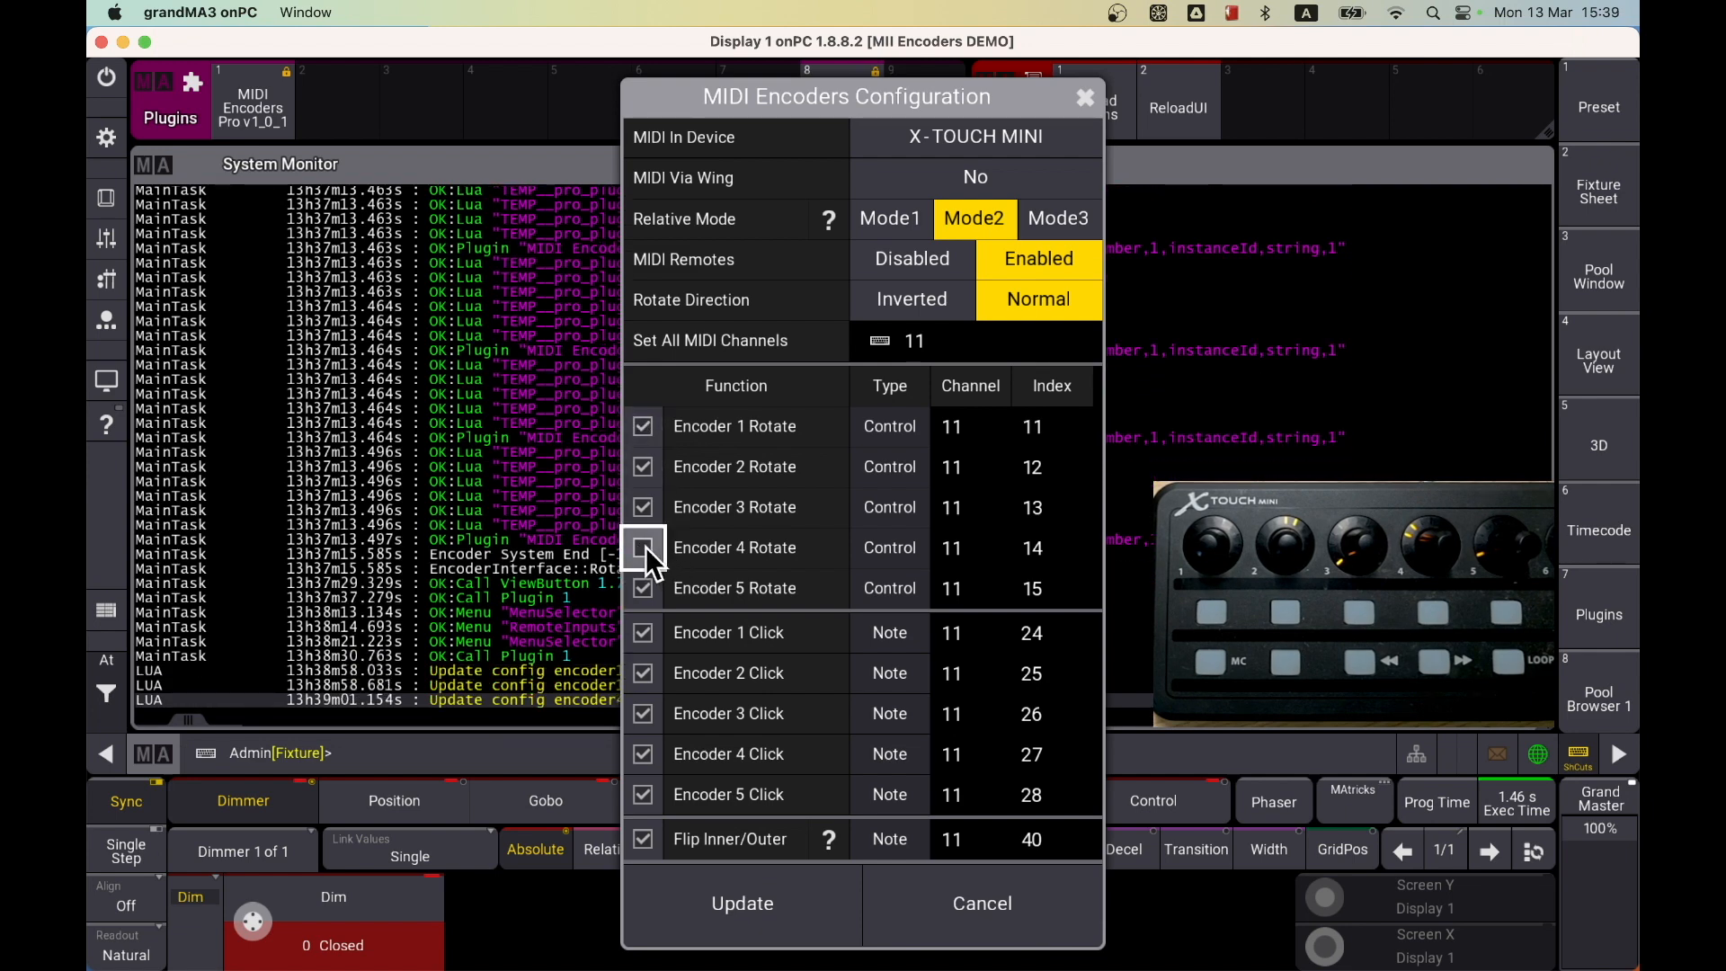
{"action": "left_click", "coordinate": [644, 589]}
{"action": "left_click", "coordinate": [642, 549]}
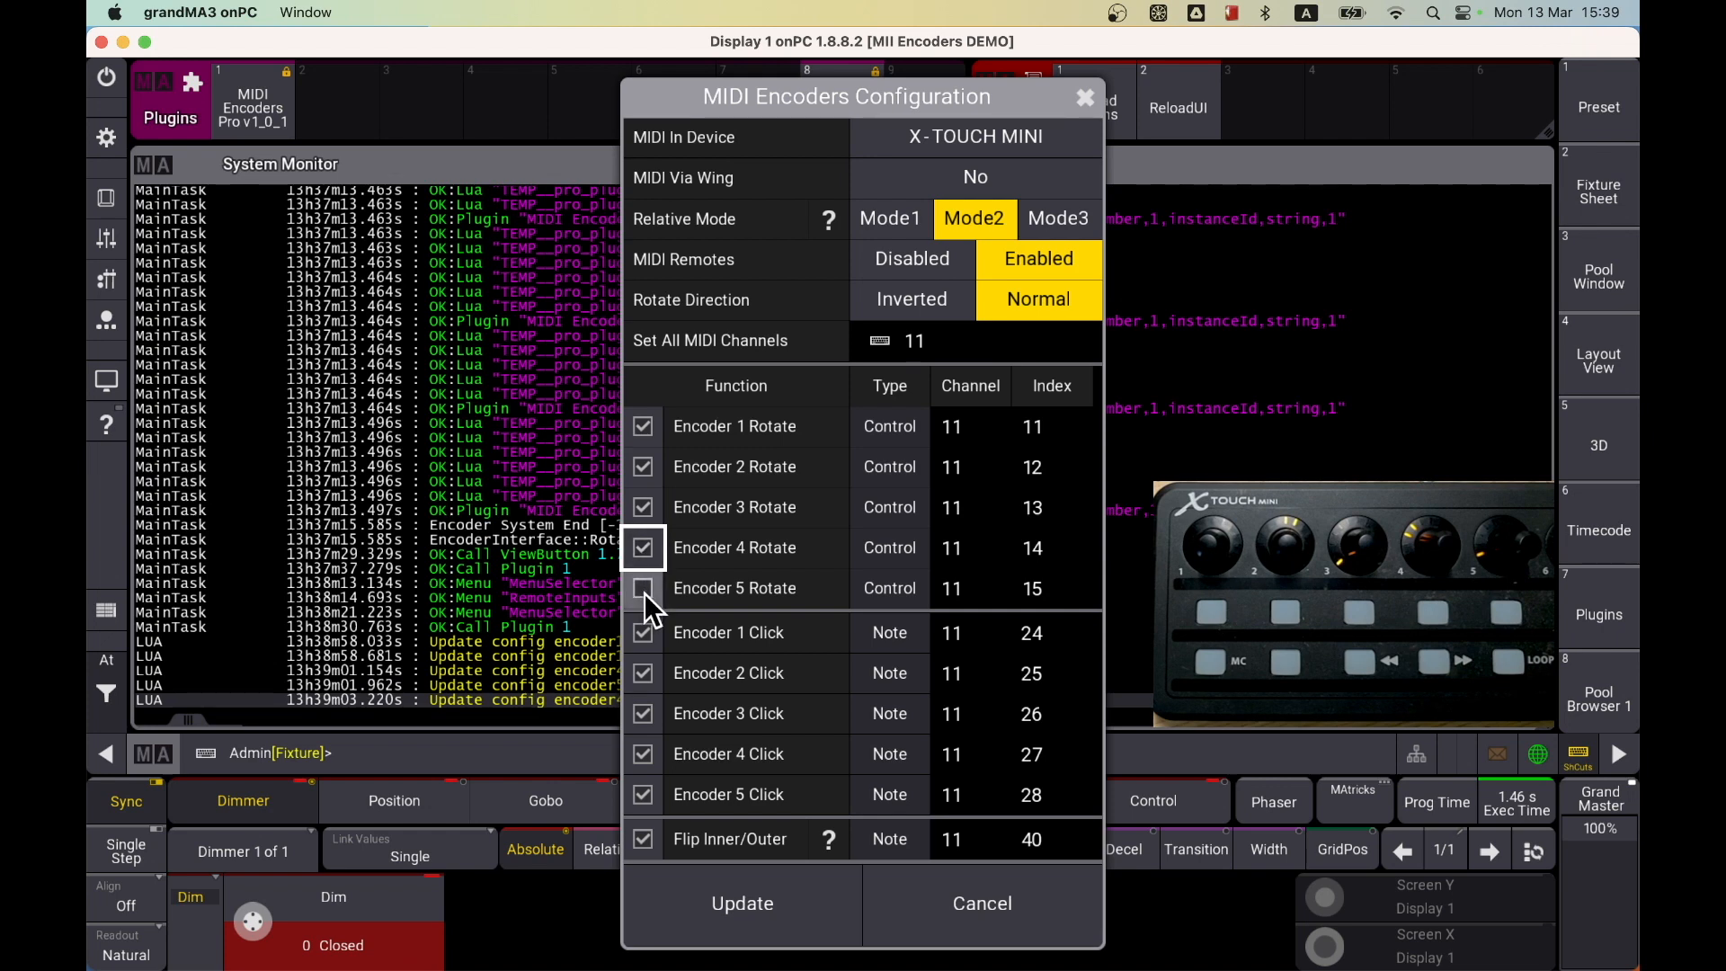
{"action": "left_click", "coordinate": [644, 549]}
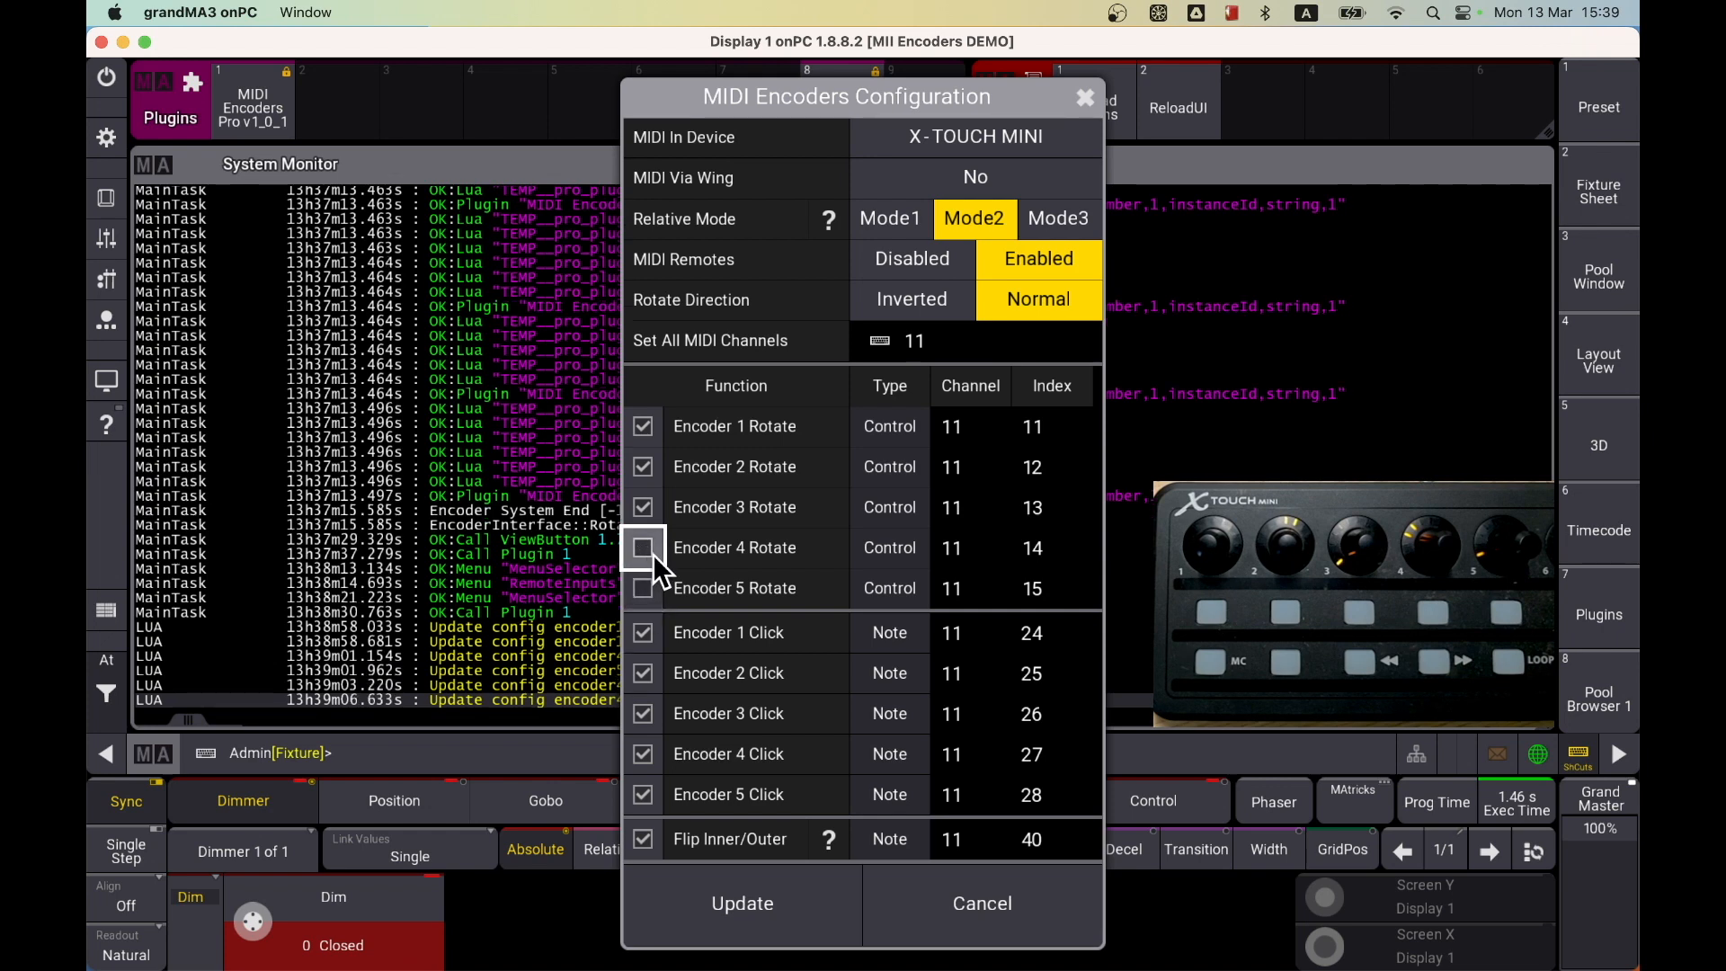
{"action": "left_click", "coordinate": [643, 753]}
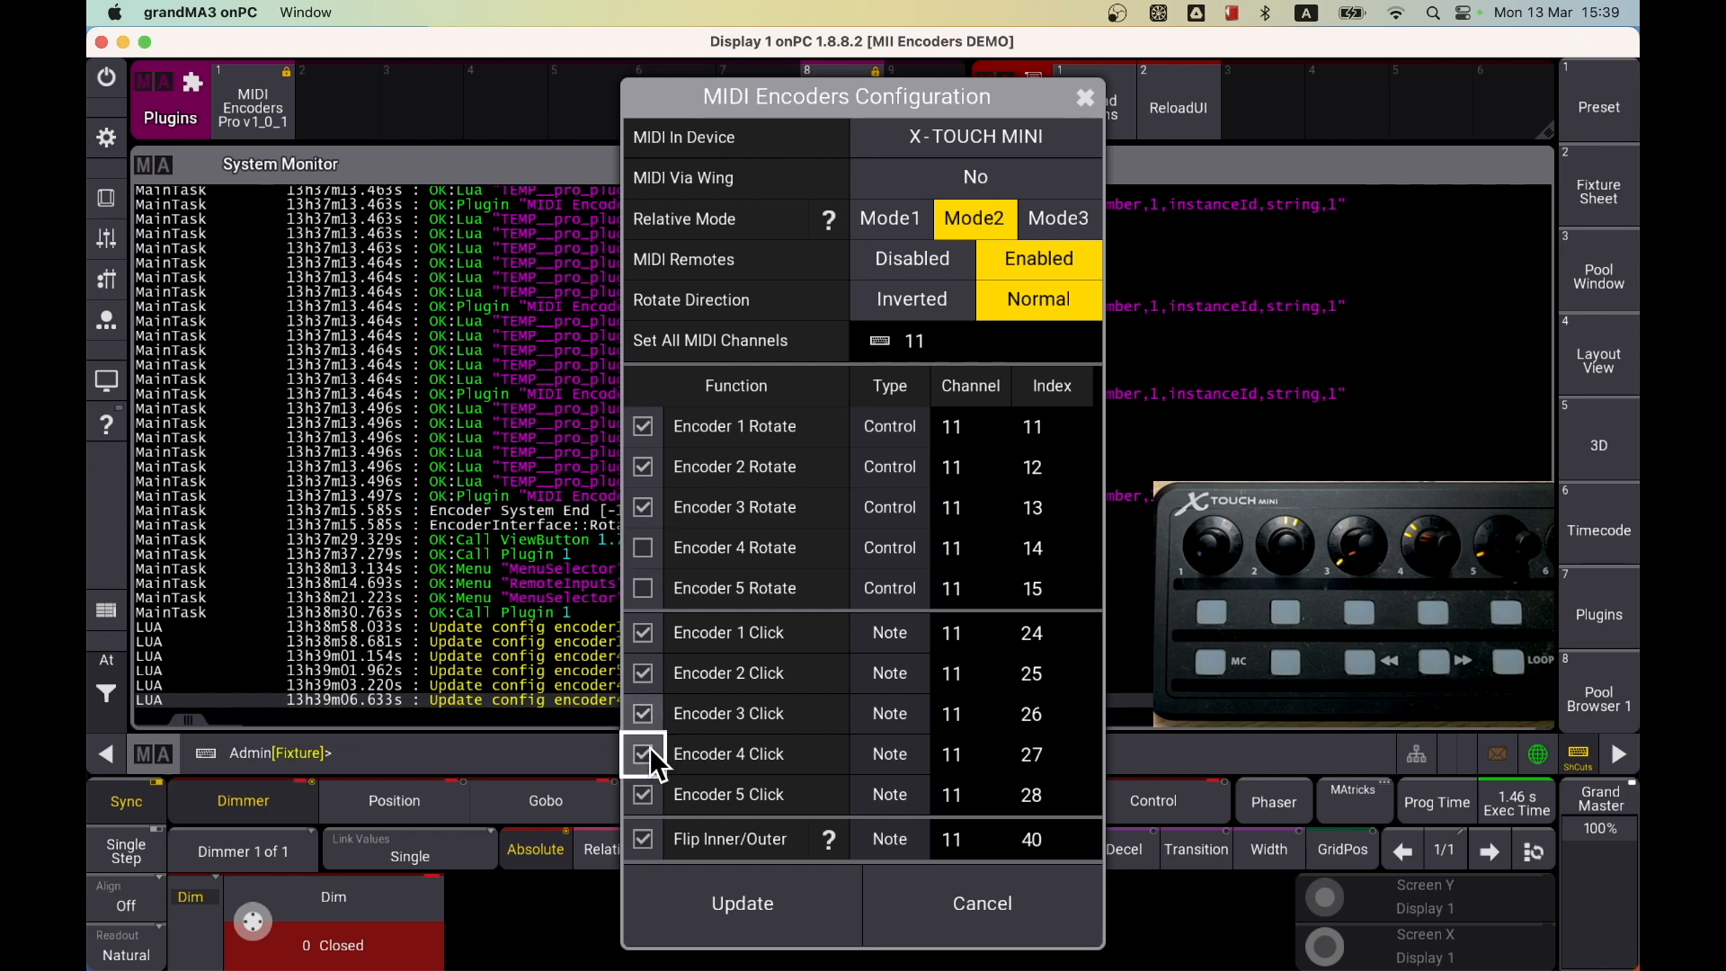
{"action": "left_click", "coordinate": [642, 794]}
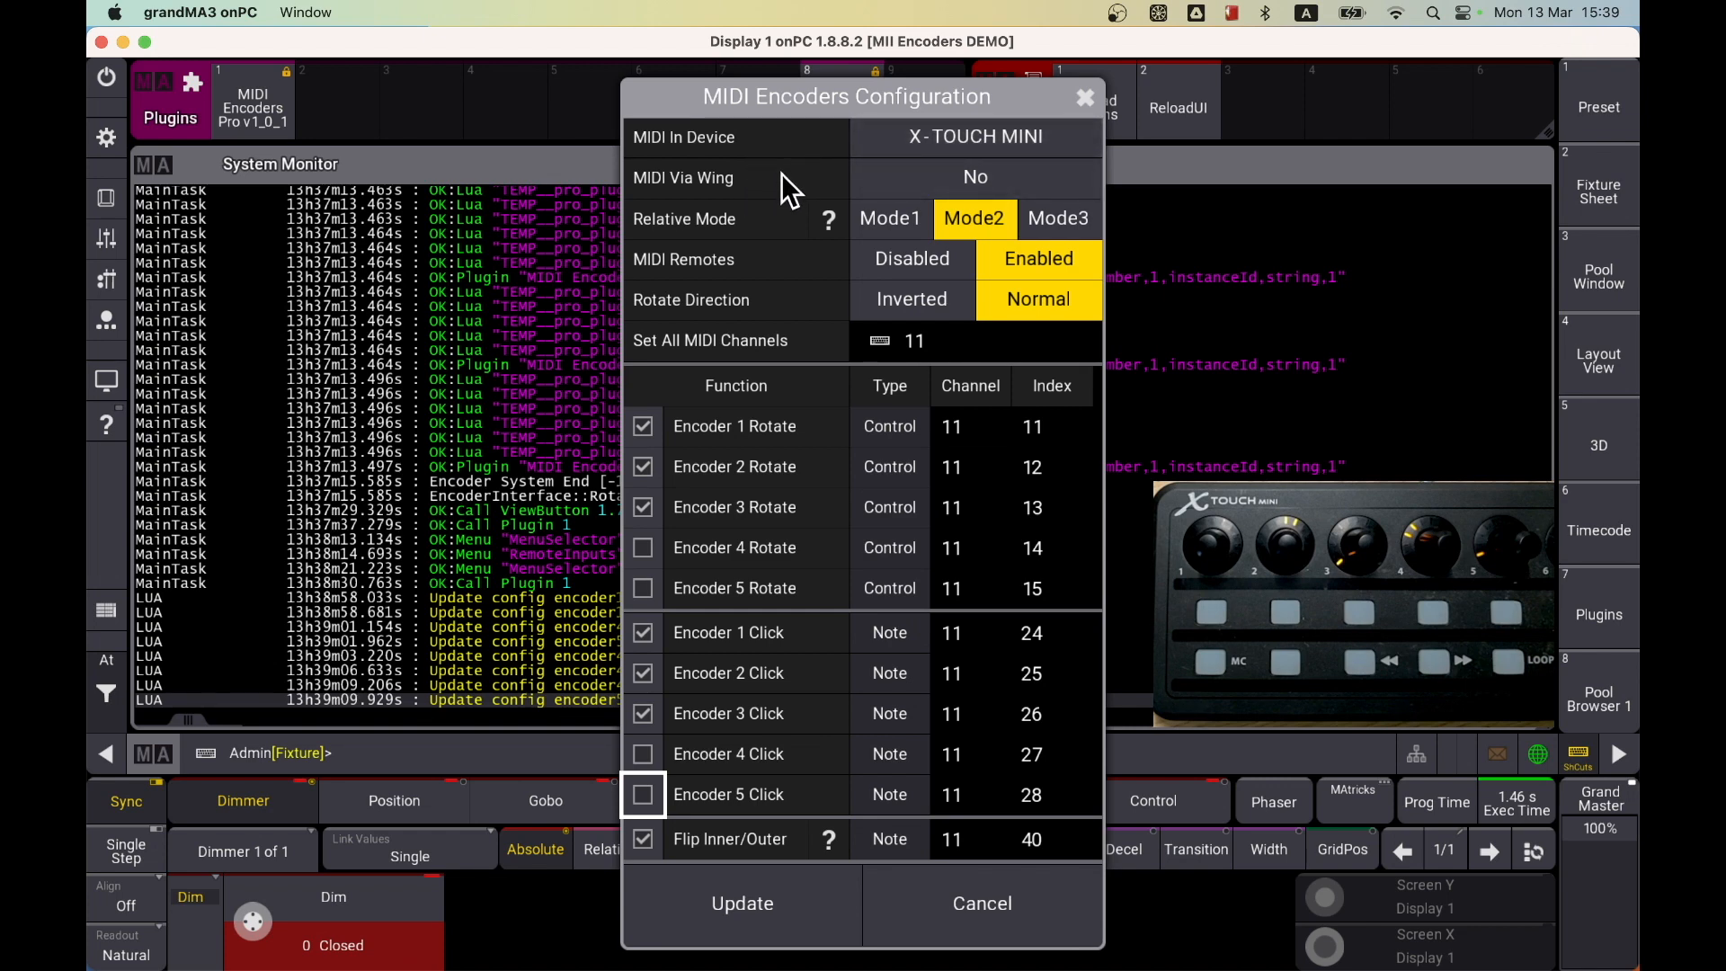
Check the MIDI input and output devices in the onPC Settings and close the settings
{"action": "left_click", "coordinate": [116, 147]}
{"action": "left_click", "coordinate": [1097, 557]}
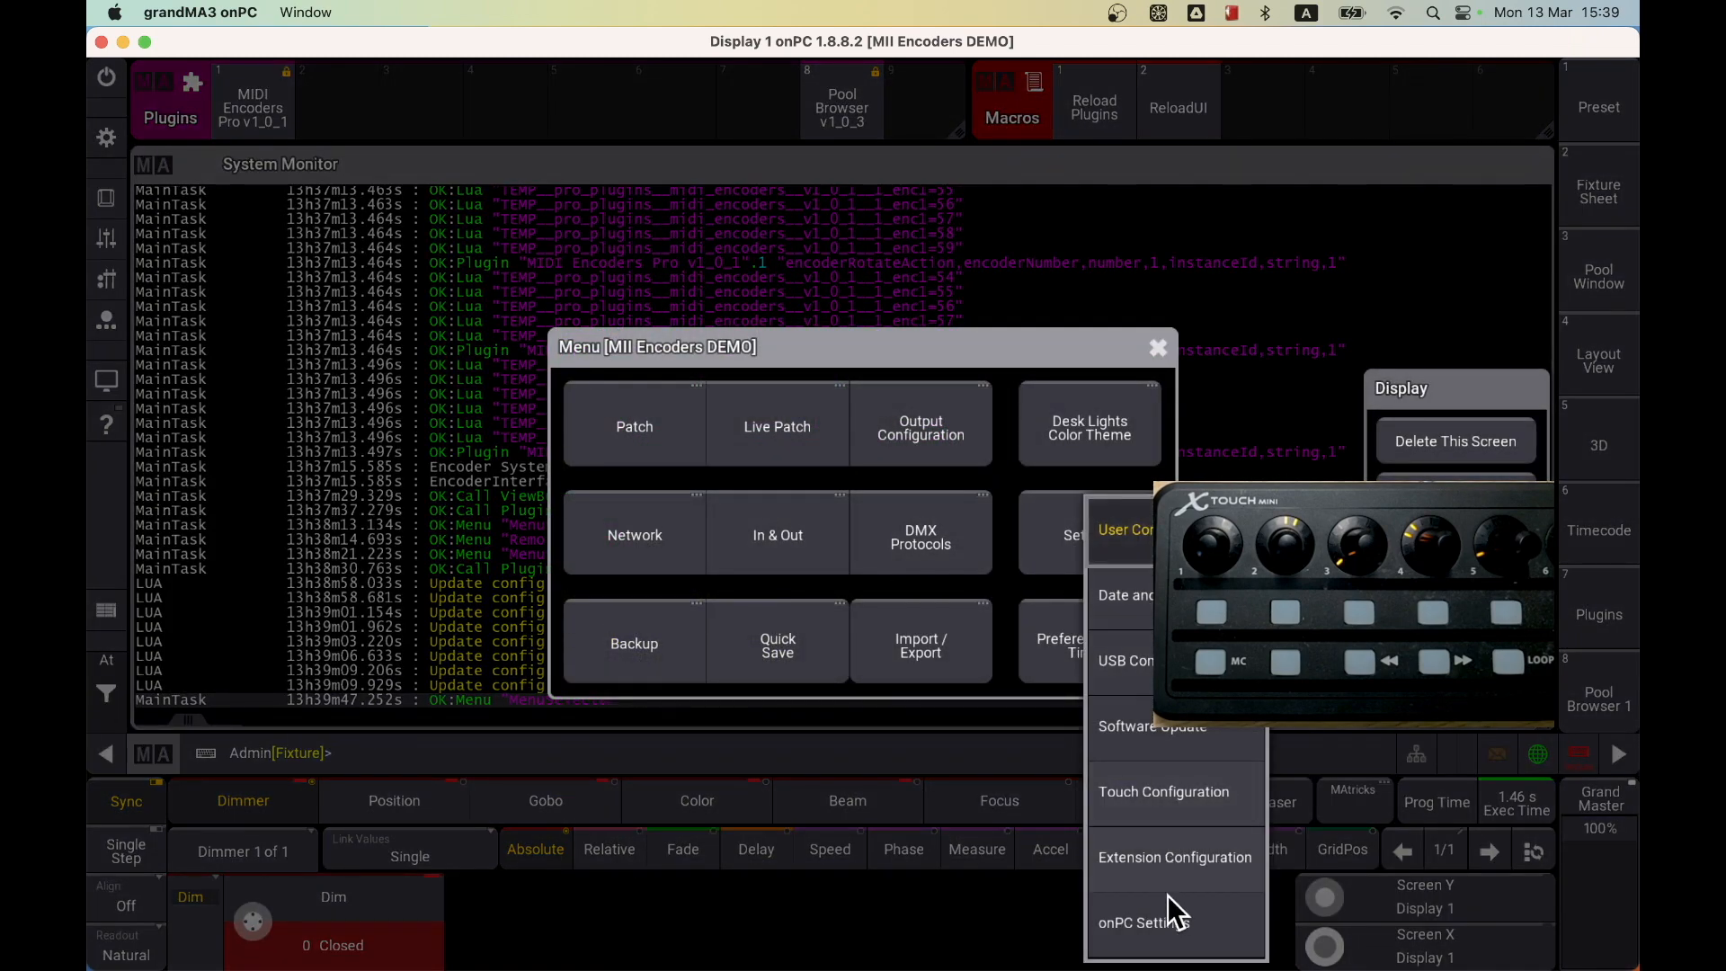
{"action": "left_click", "coordinate": [1168, 919]}
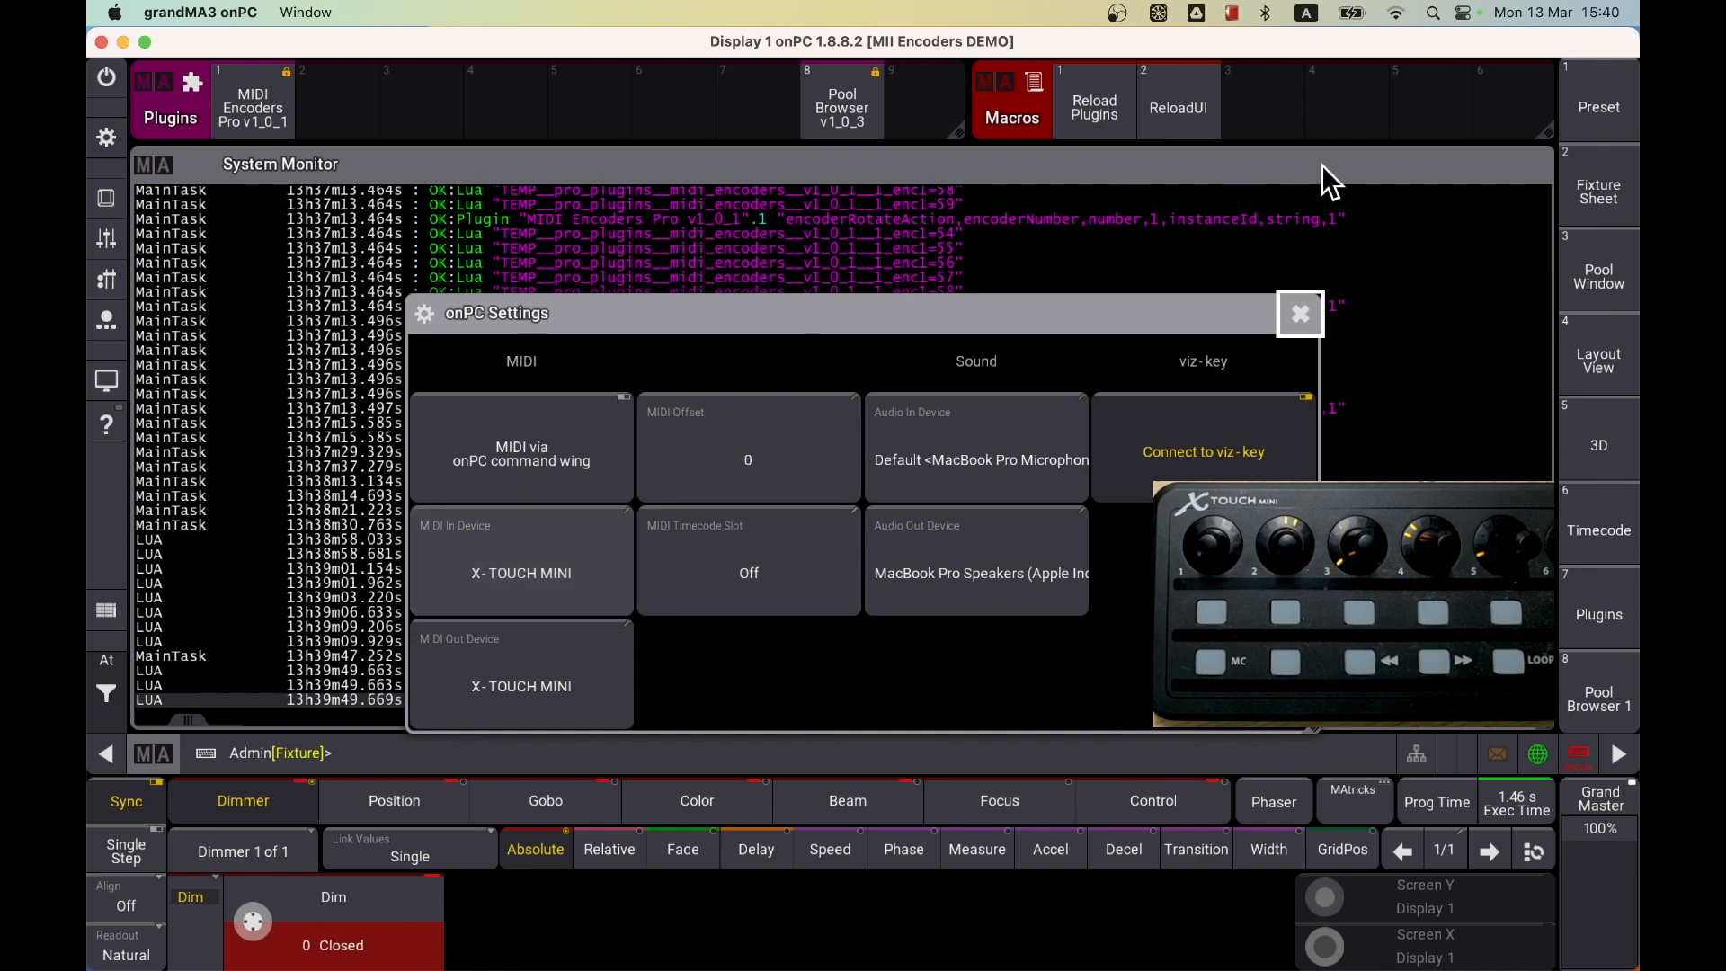
{"action": "left_click", "coordinate": [1299, 313]}
Reopen the MIDI Encoders Pro configuration, inspect its MIDI In Device setting in the onPC Settings and close them
{"action": "left_click", "coordinate": [274, 125]}
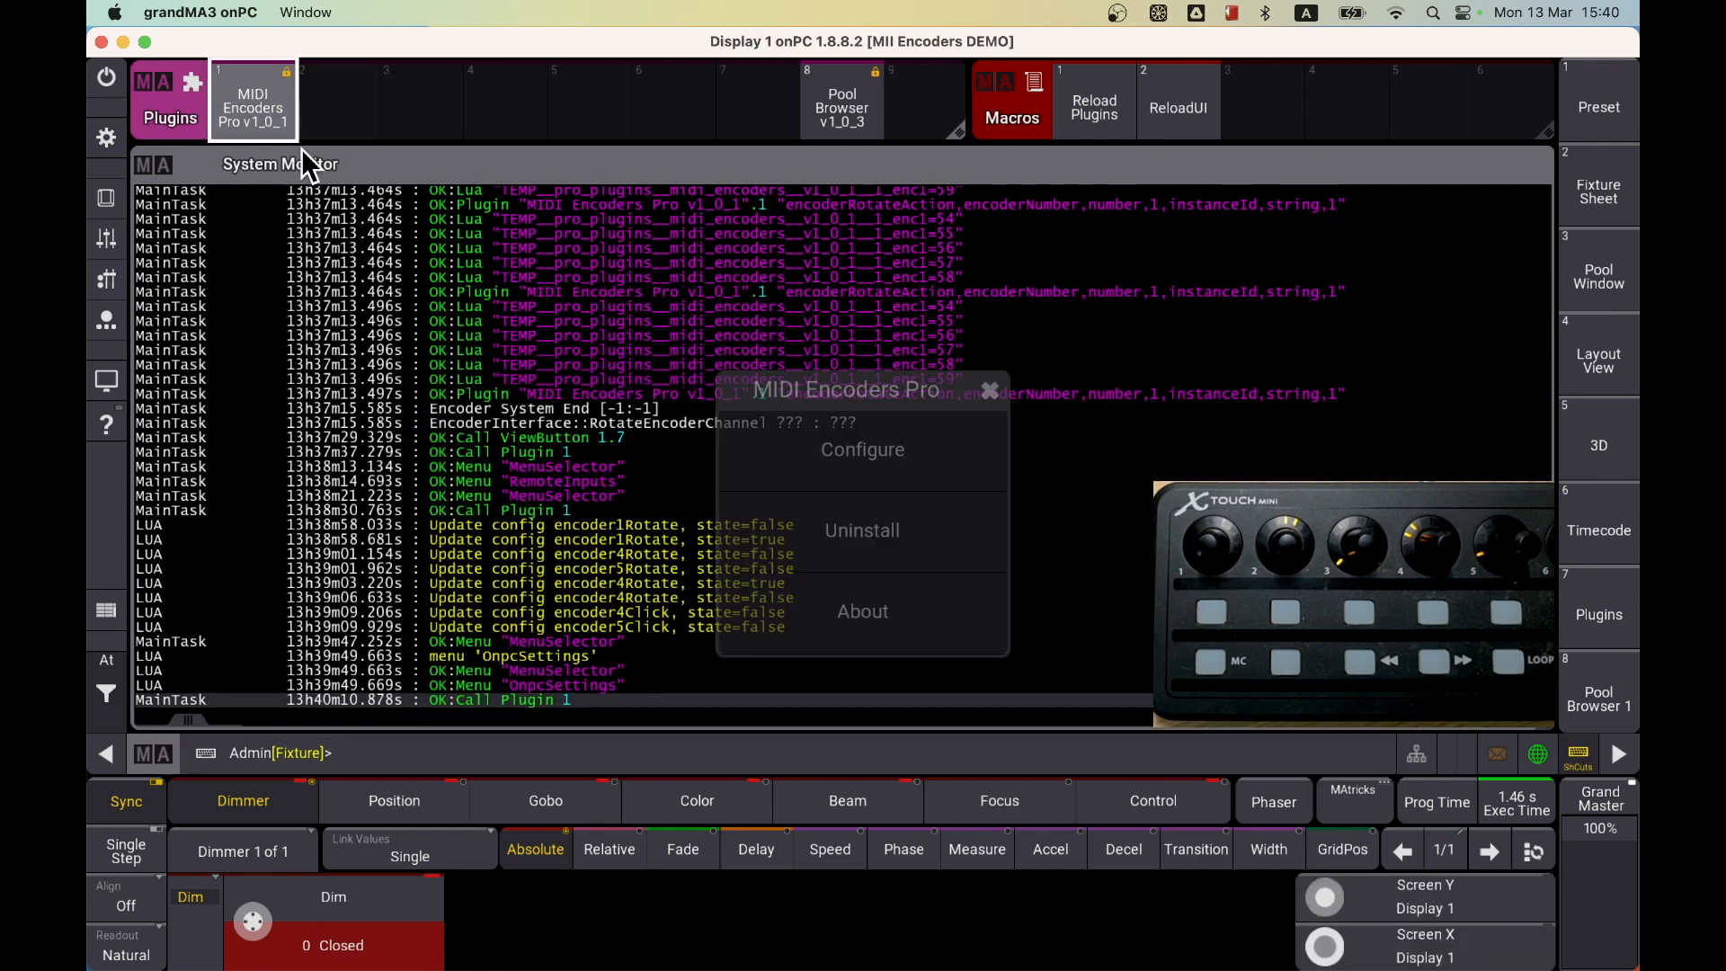
{"action": "left_click", "coordinate": [864, 464]}
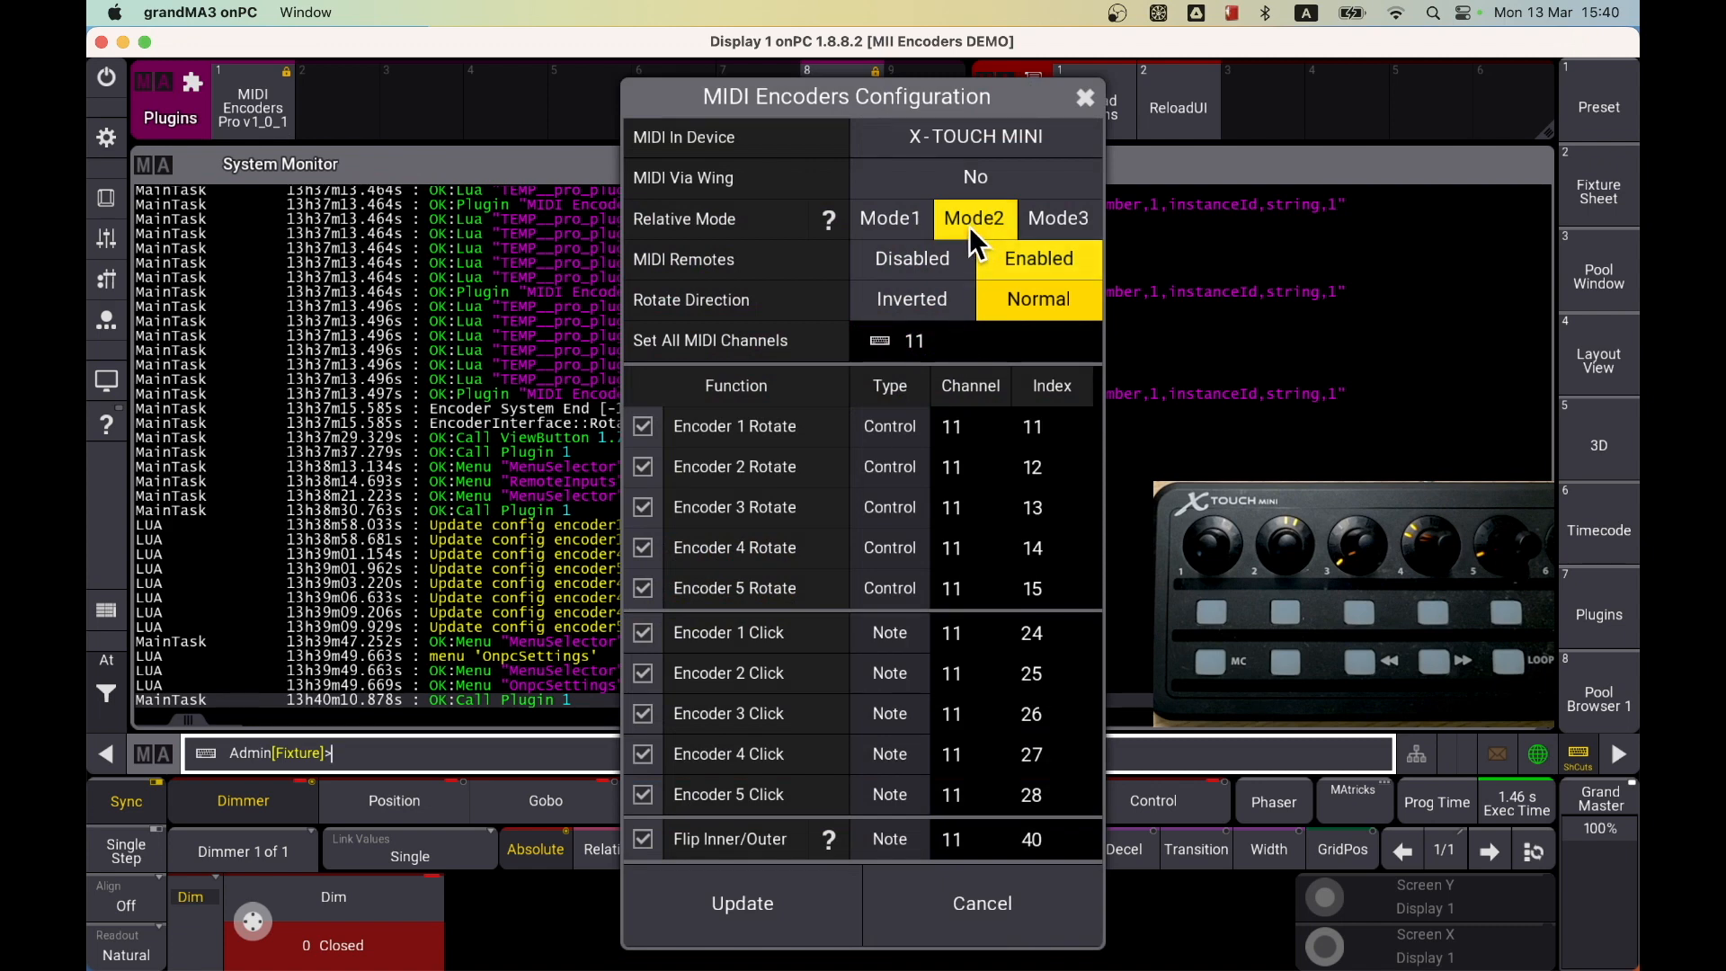
{"action": "left_click", "coordinate": [965, 142]}
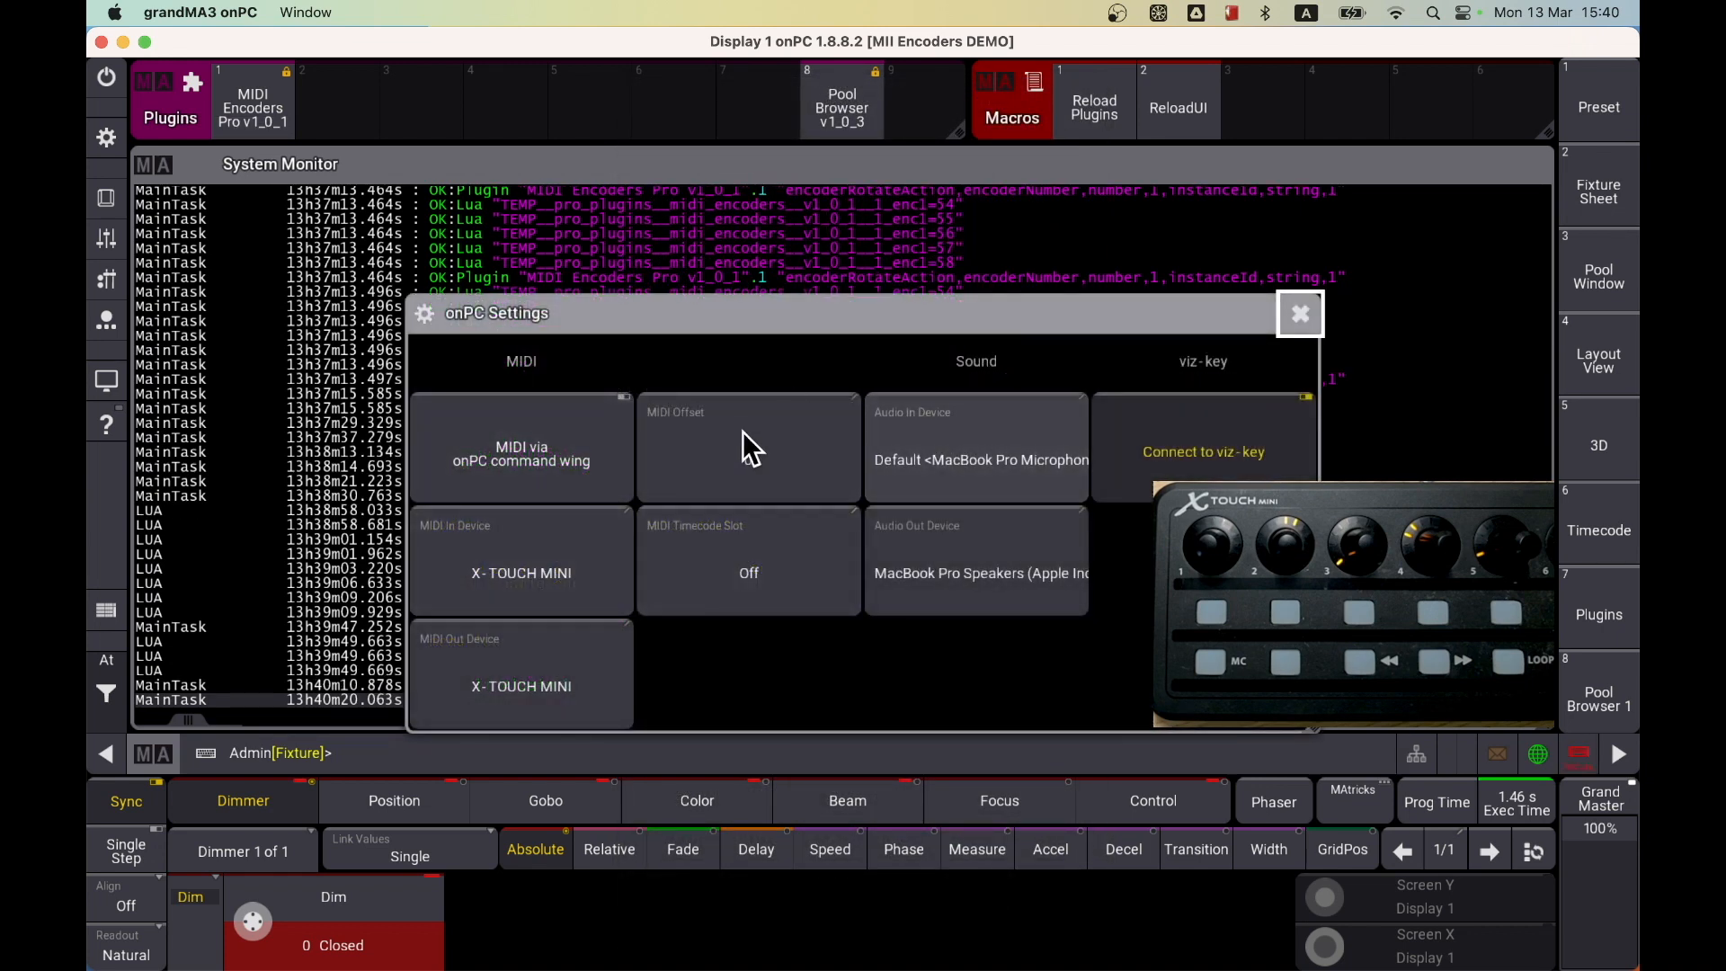
{"action": "left_click", "coordinate": [1295, 316]}
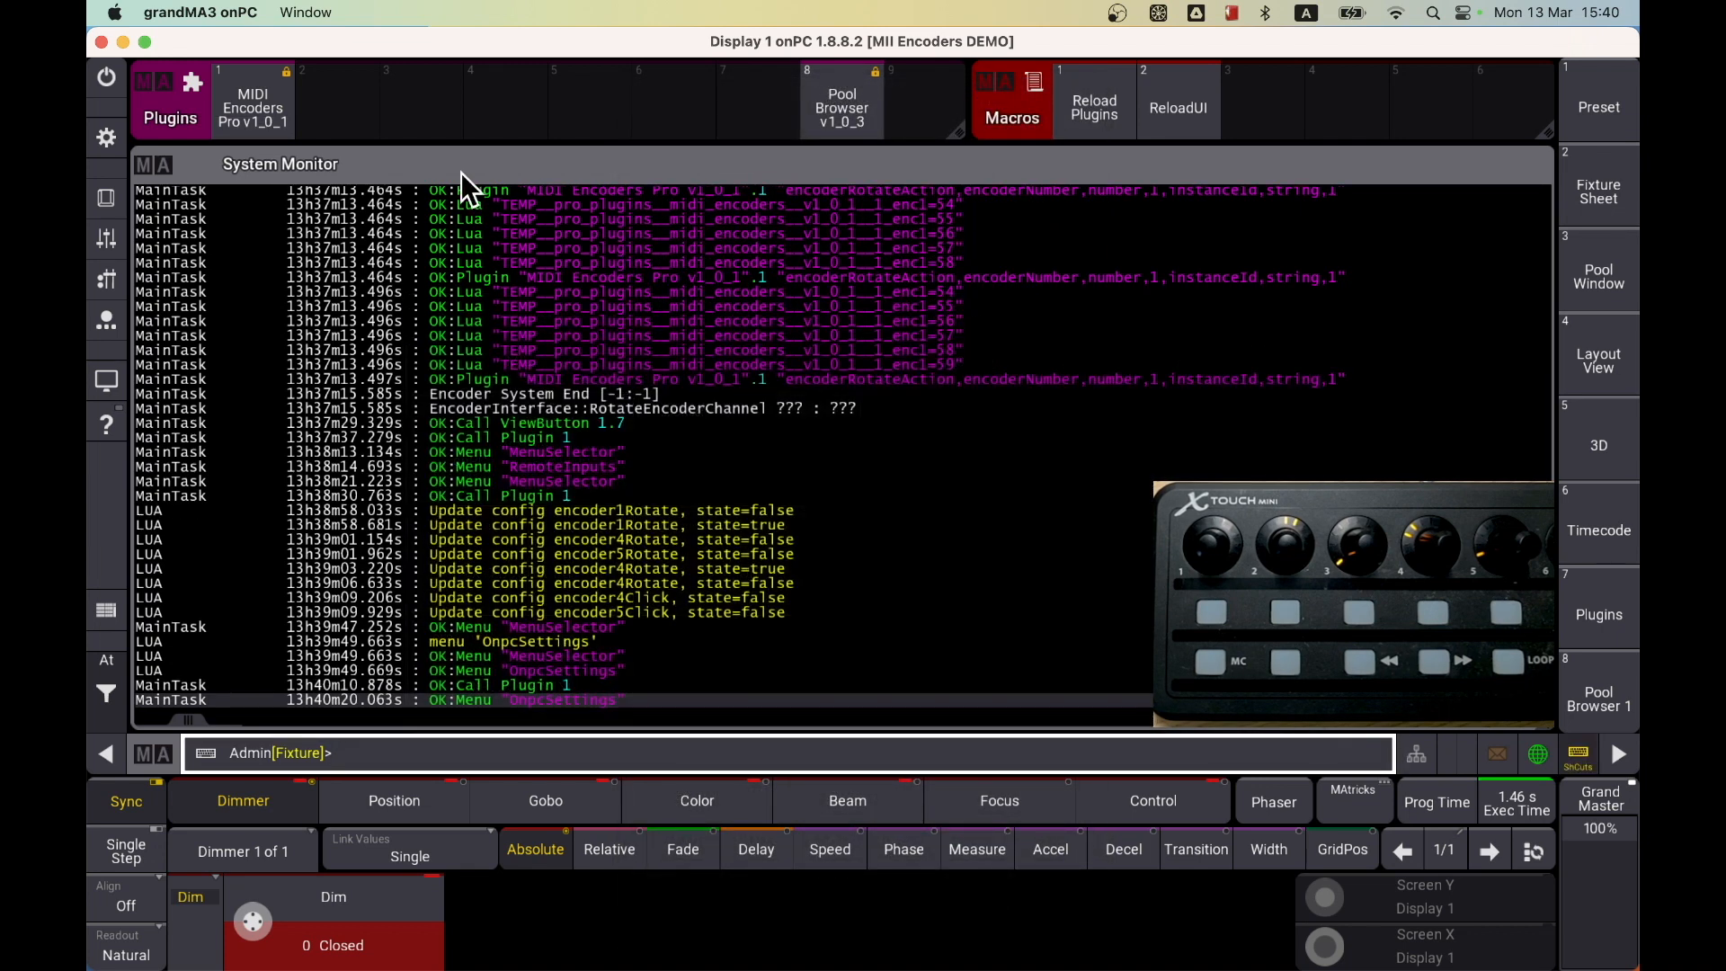
Open the MIDI Encoders Pro configuration and try the Mode1, Mode3 and Mode2 options of Relative Mode
{"action": "left_click", "coordinate": [244, 106]}
{"action": "left_click", "coordinate": [796, 450]}
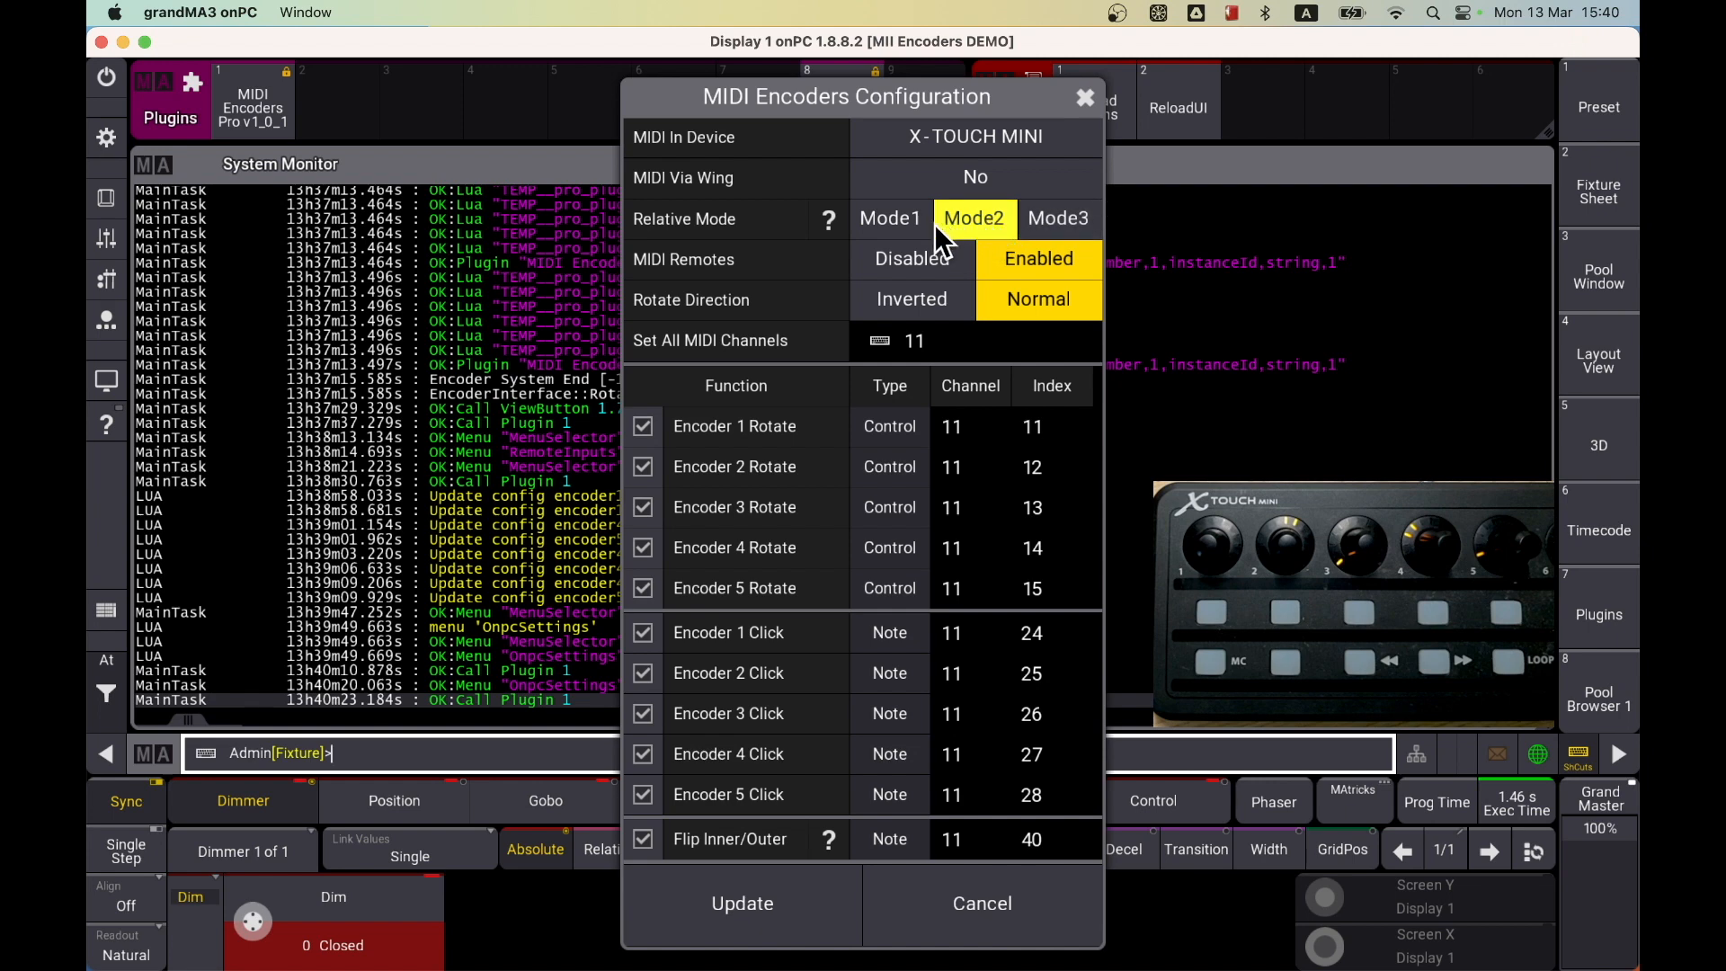
{"action": "left_click", "coordinate": [881, 223]}
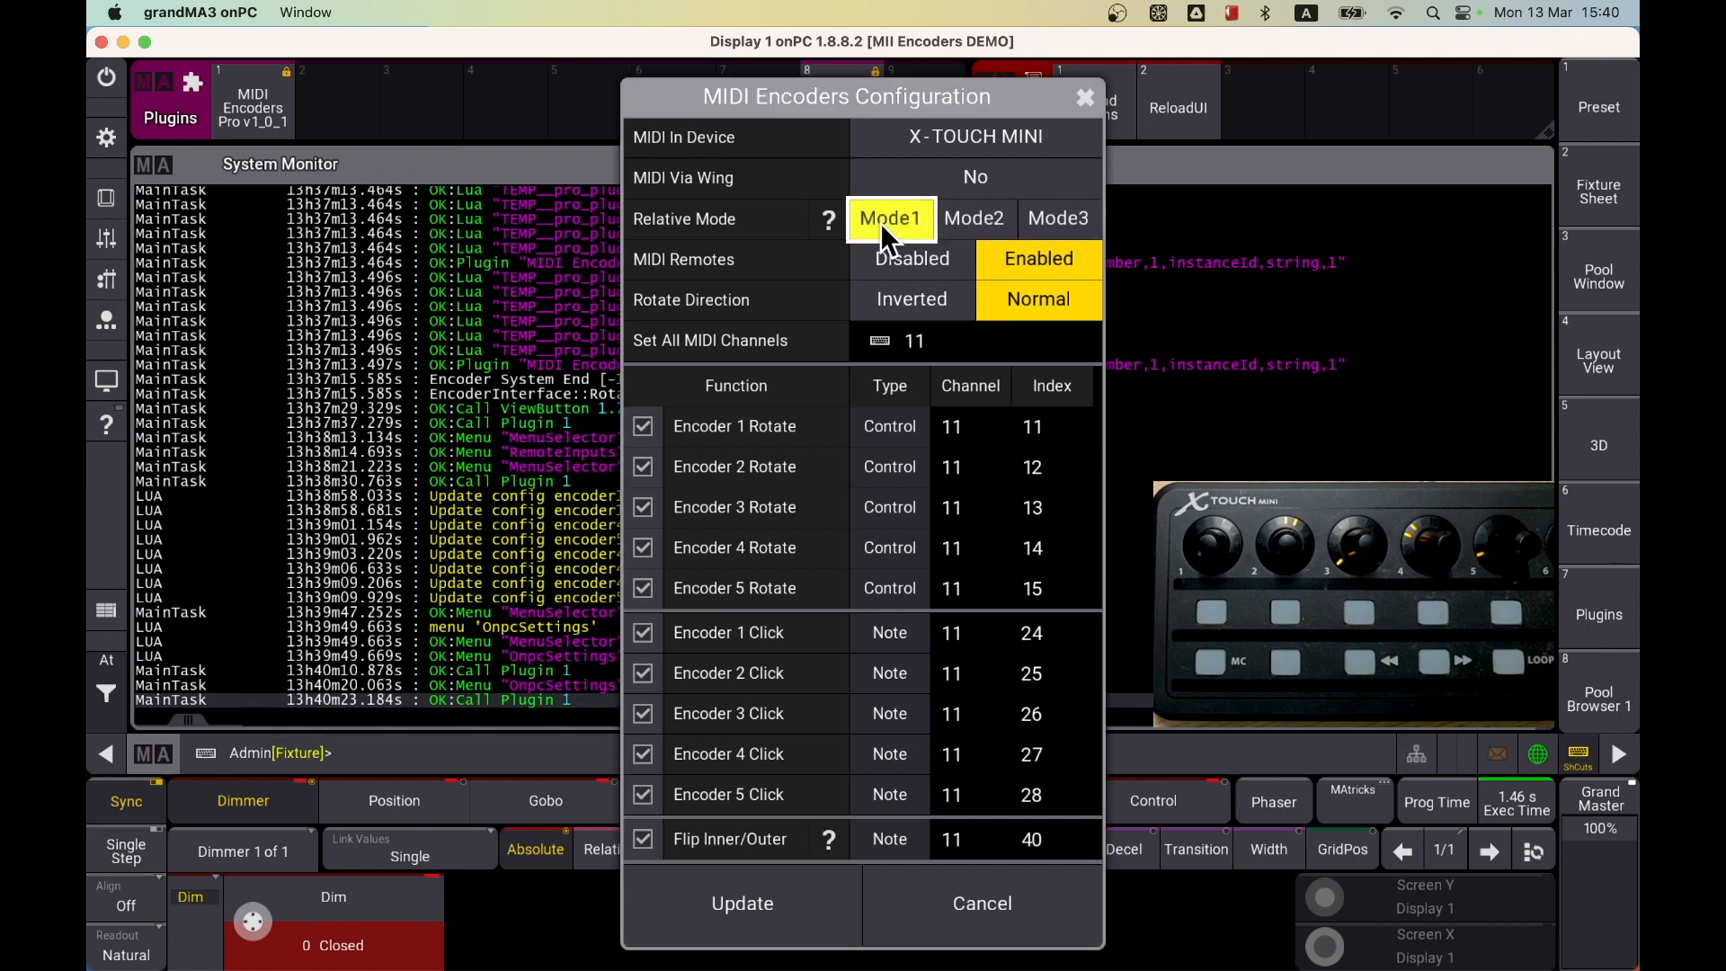
{"action": "left_click", "coordinate": [1043, 221]}
{"action": "left_click", "coordinate": [981, 217]}
{"action": "left_click", "coordinate": [918, 217]}
Read the Relative Mode help, cancel the configuration changes and close the MIDI Encoders Pro plugin dialog
{"action": "left_click", "coordinate": [828, 221]}
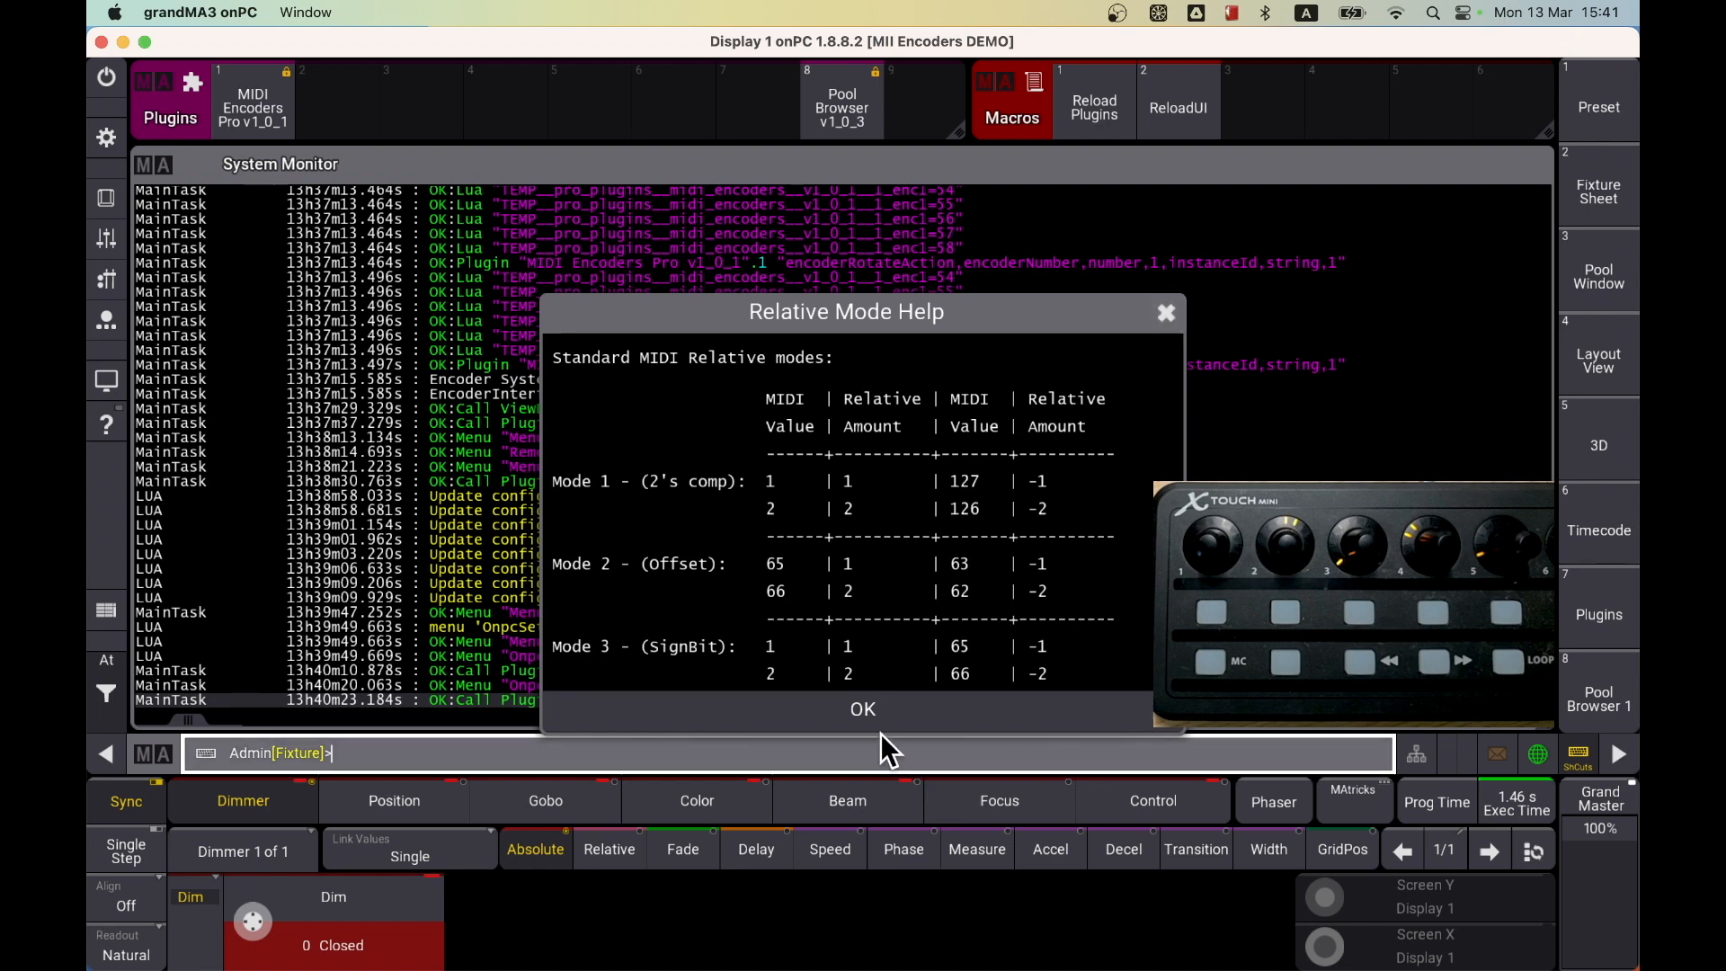
{"action": "left_click", "coordinate": [862, 717]}
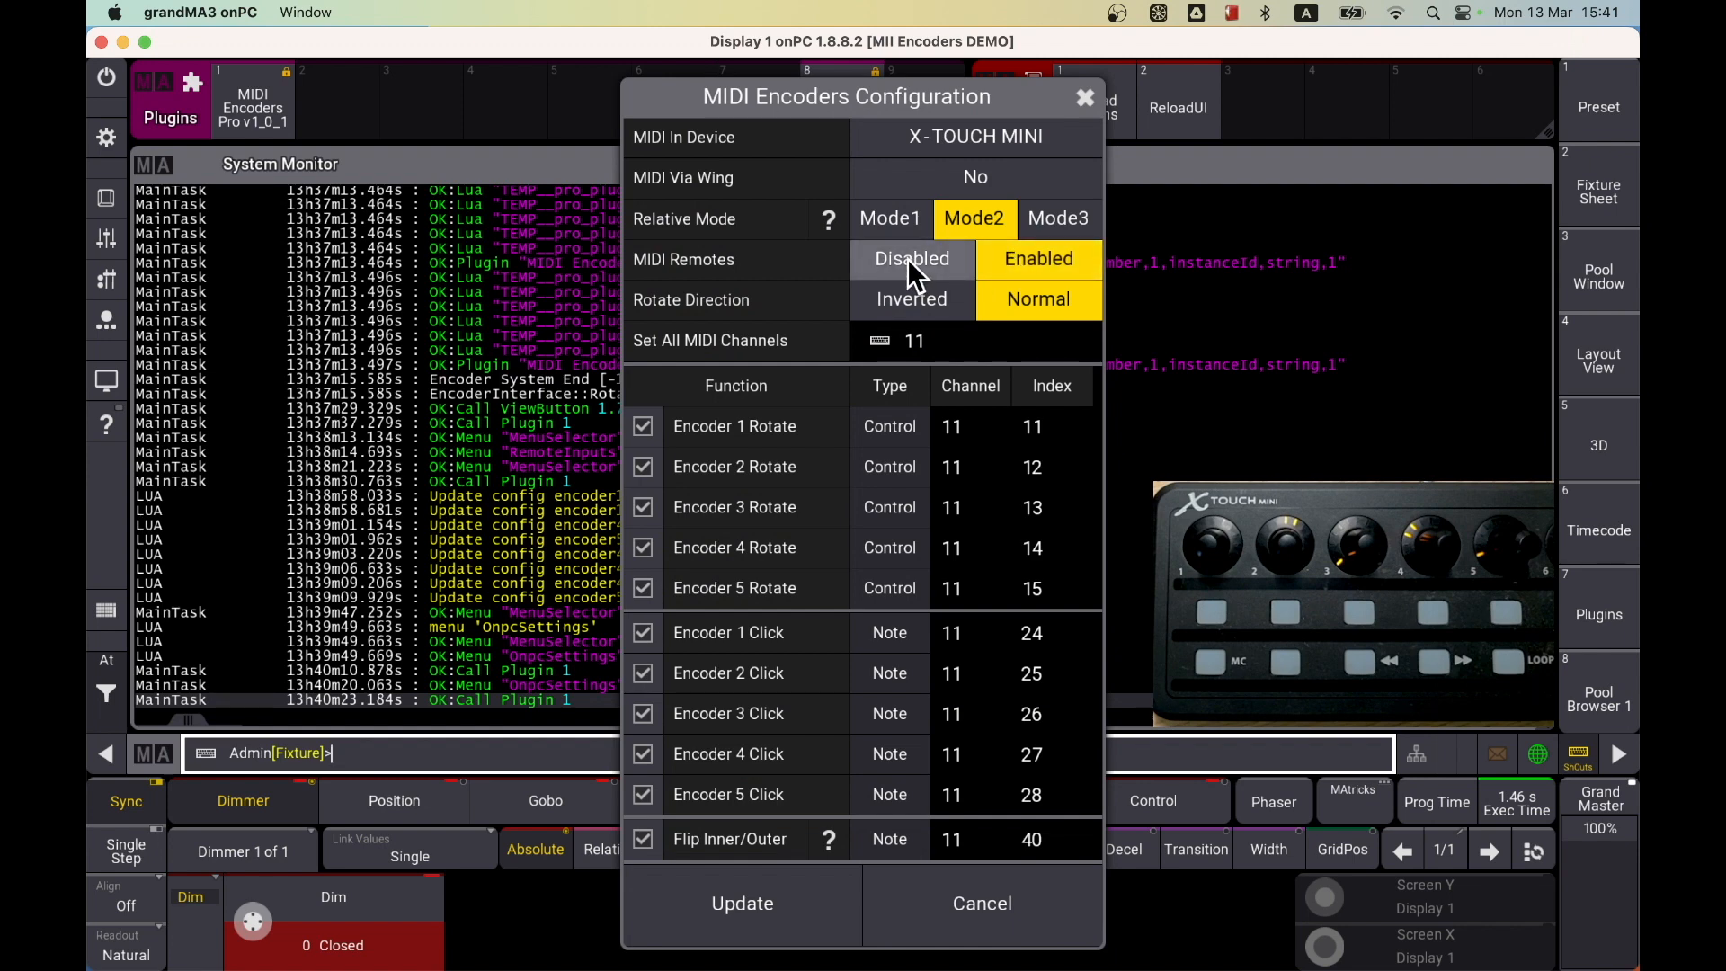
{"action": "left_click", "coordinate": [931, 901]}
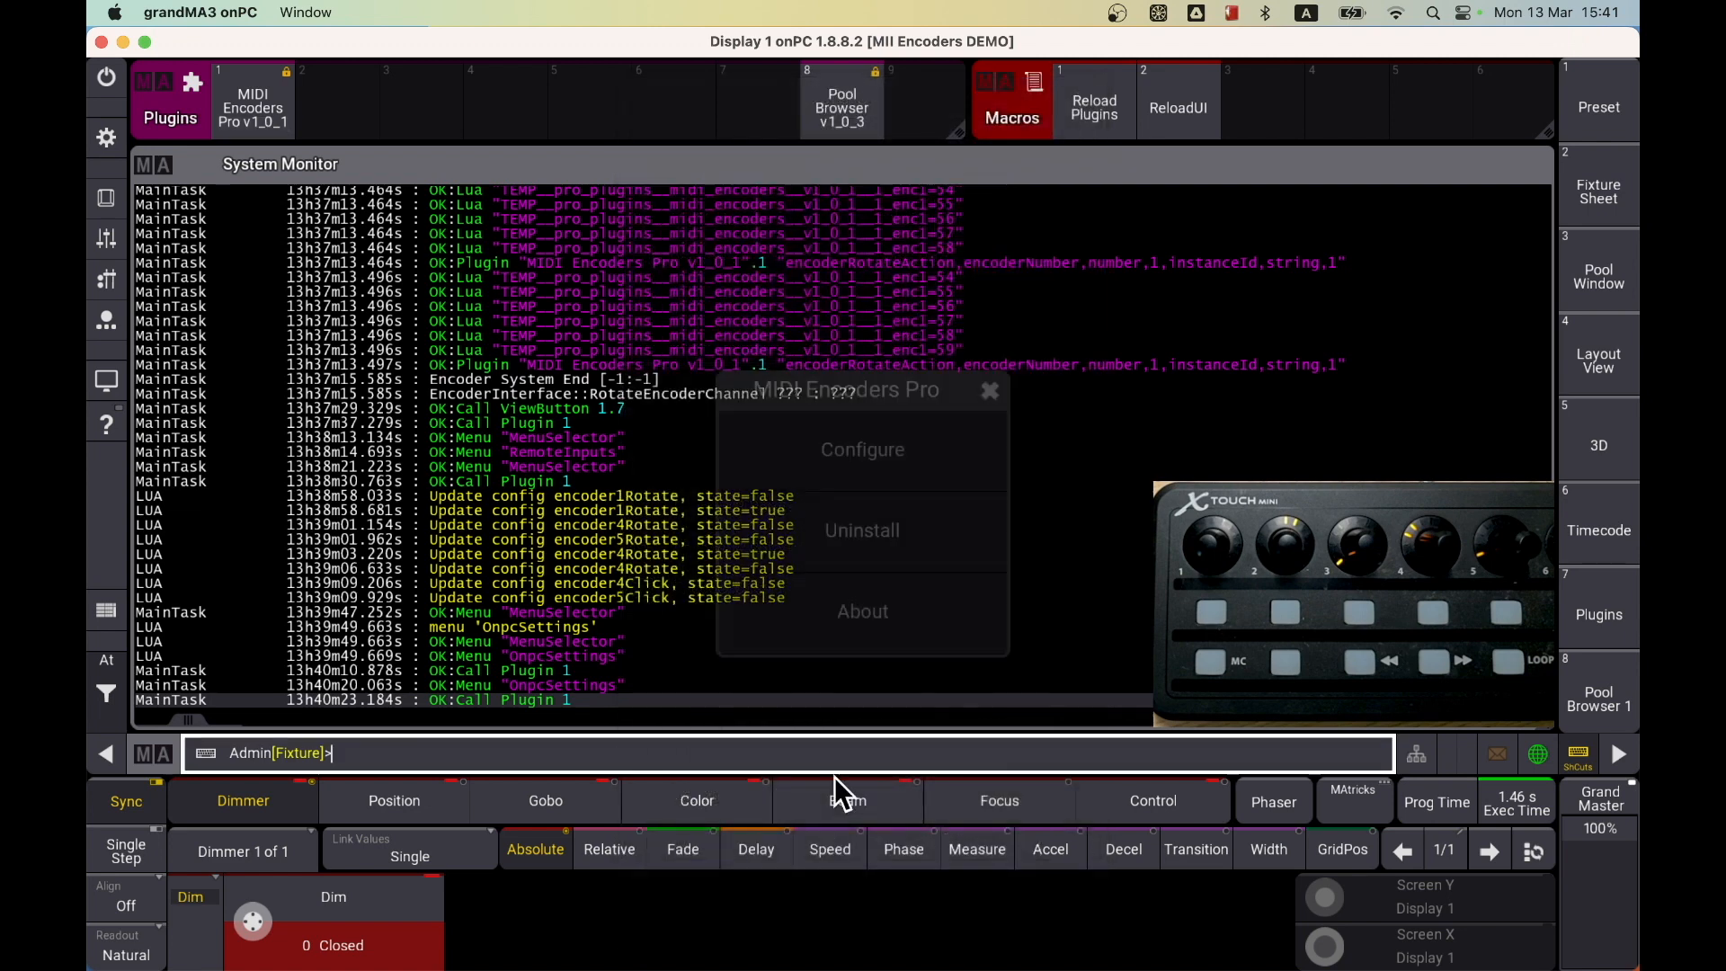
{"action": "left_click", "coordinate": [989, 388]}
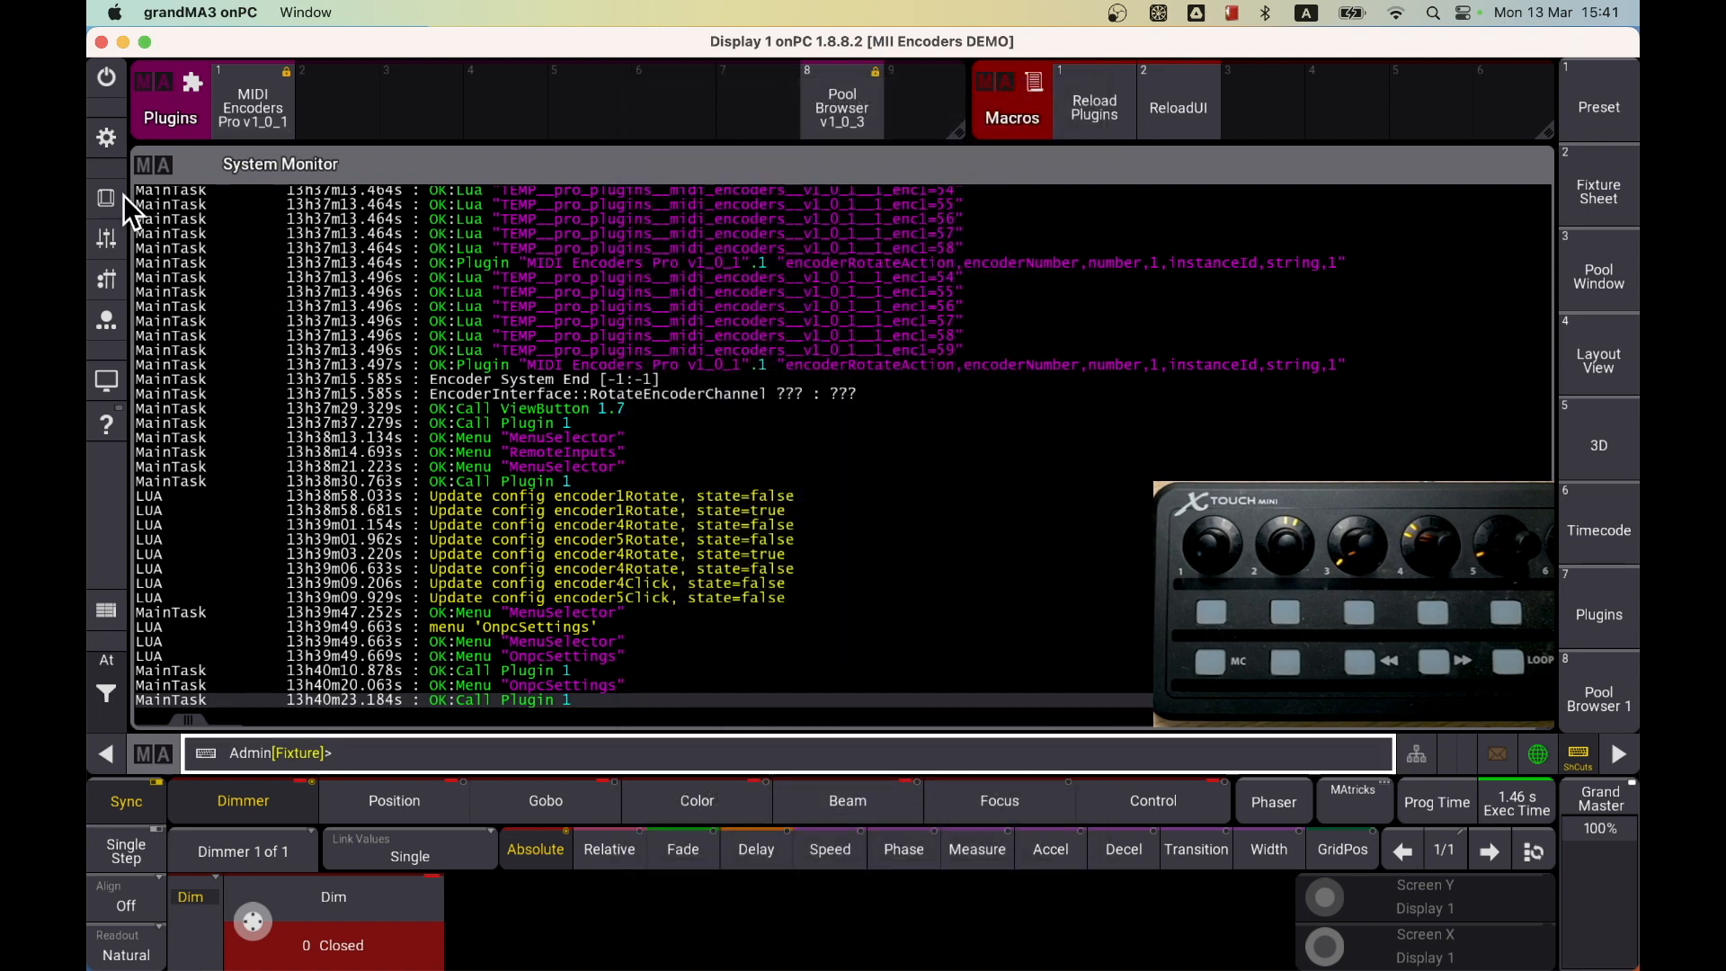
Examine the plugin's MIDI Remotes in the In & Out settings, widening the Name column, and close the settings
{"action": "left_click", "coordinate": [107, 142]}
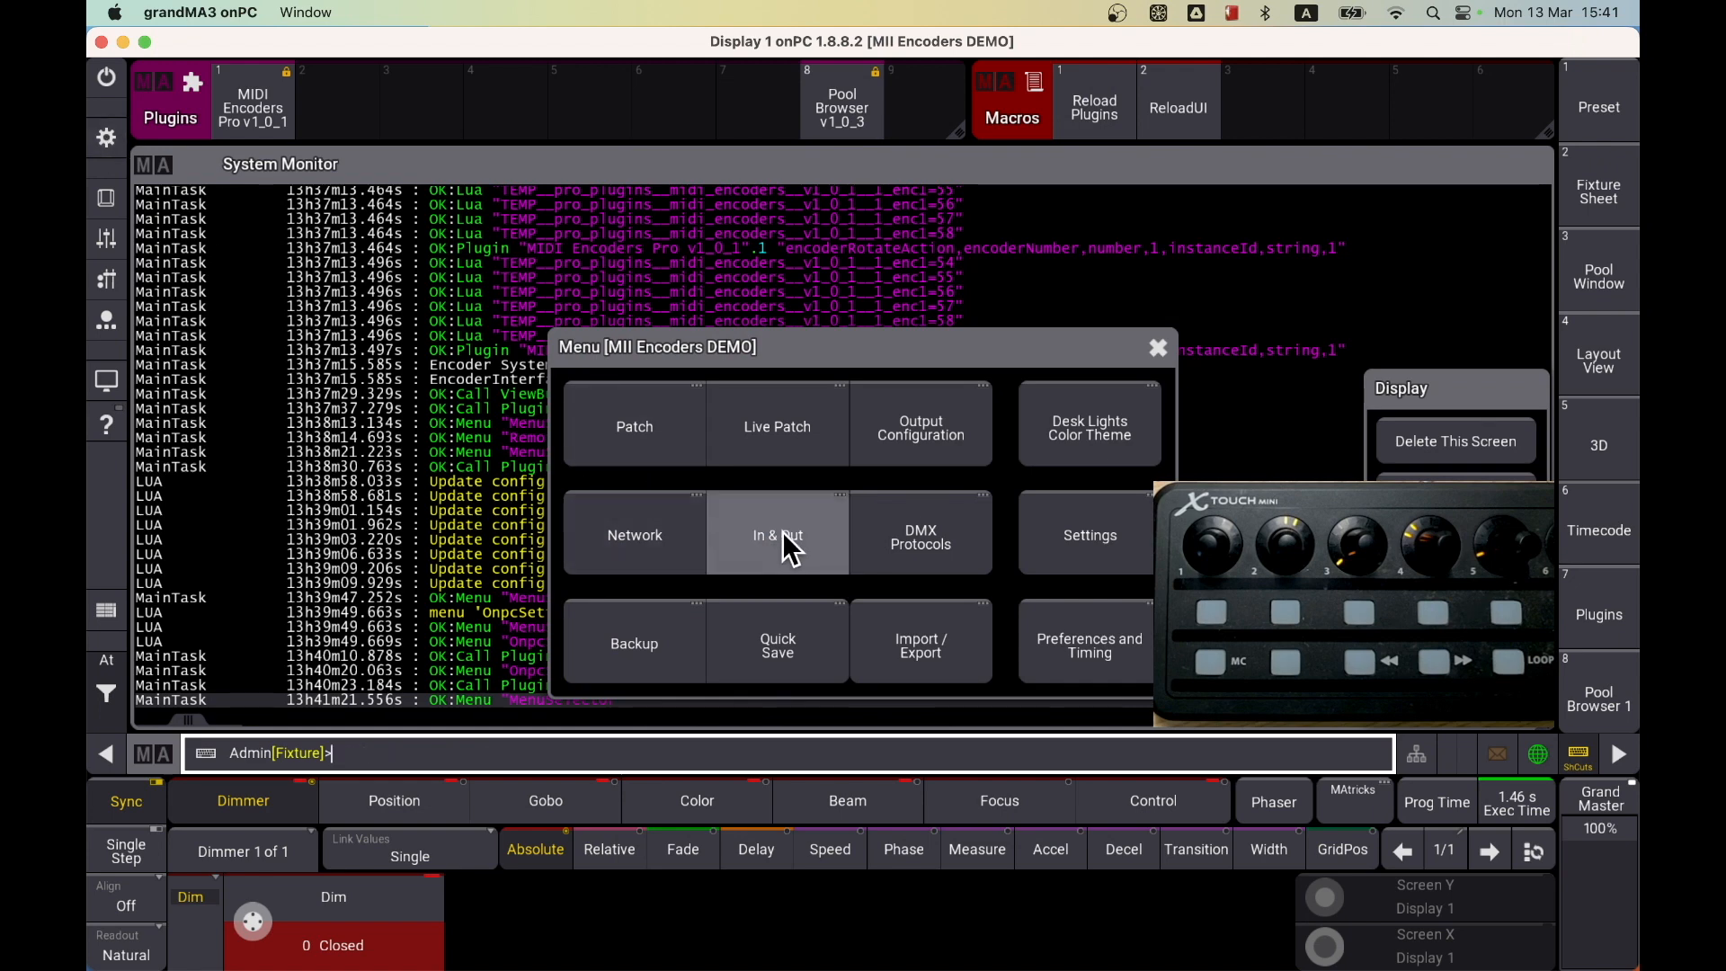
{"action": "left_click", "coordinate": [778, 540]}
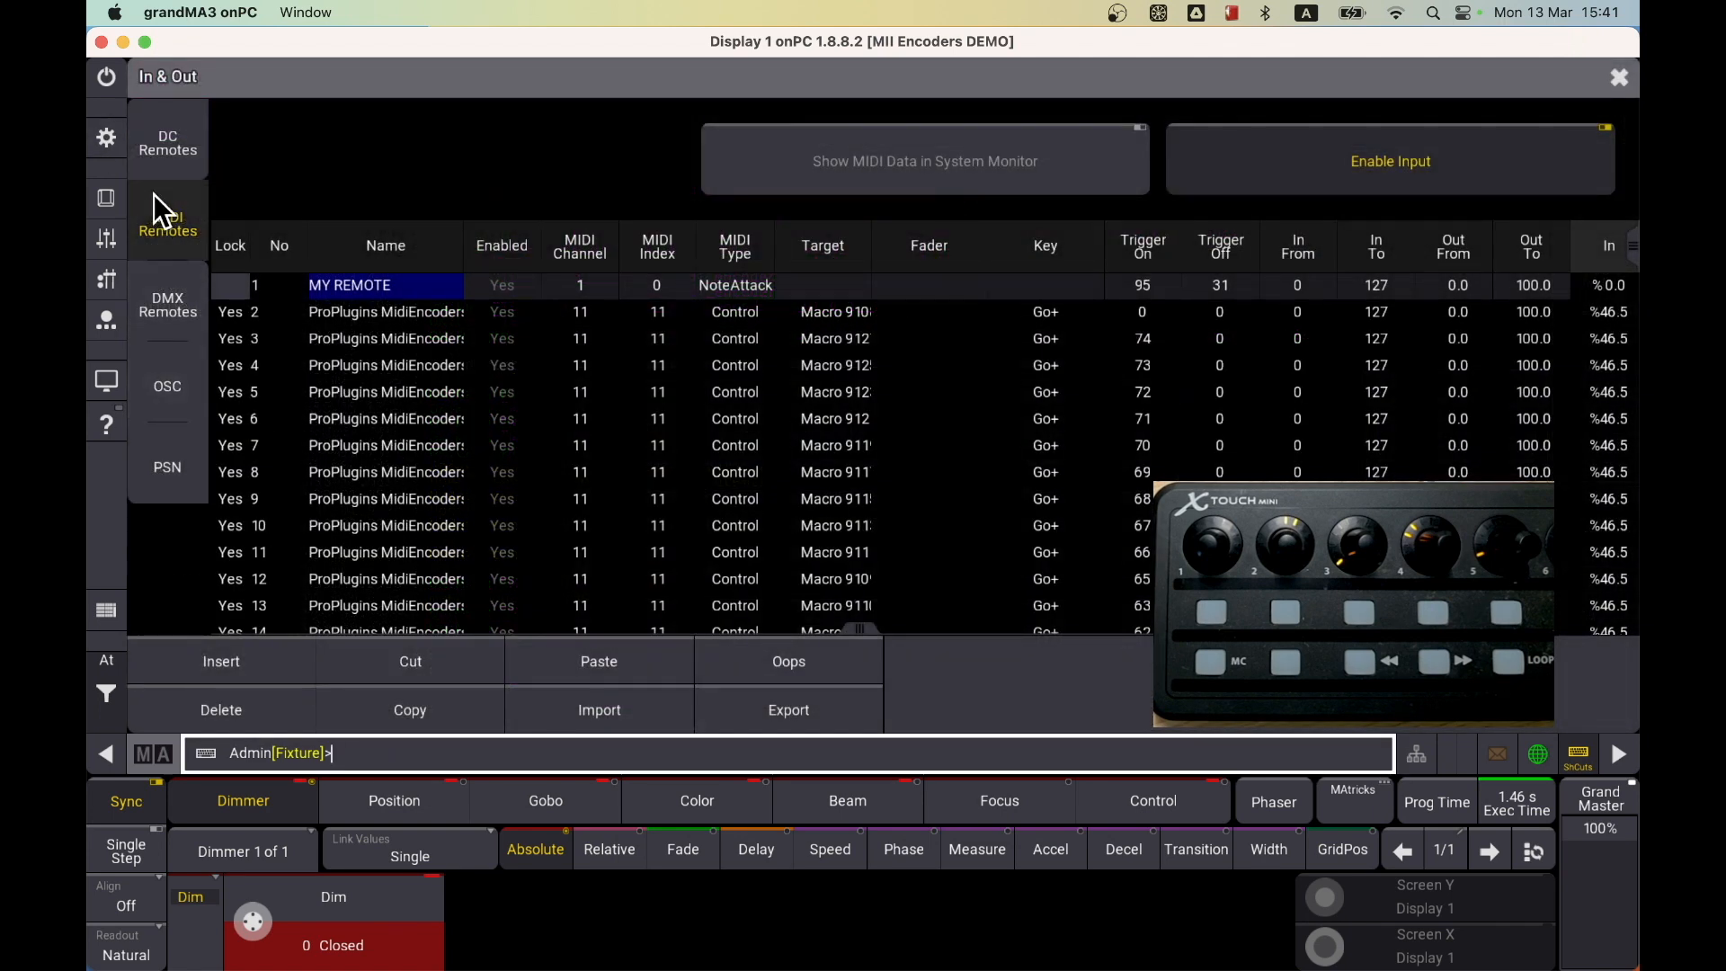
{"action": "scroll", "coordinate": [407, 440], "scroll_direction": "down", "scroll_amount": 5}
{"action": "scroll", "coordinate": [407, 440], "scroll_direction": "up", "scroll_amount": 5}
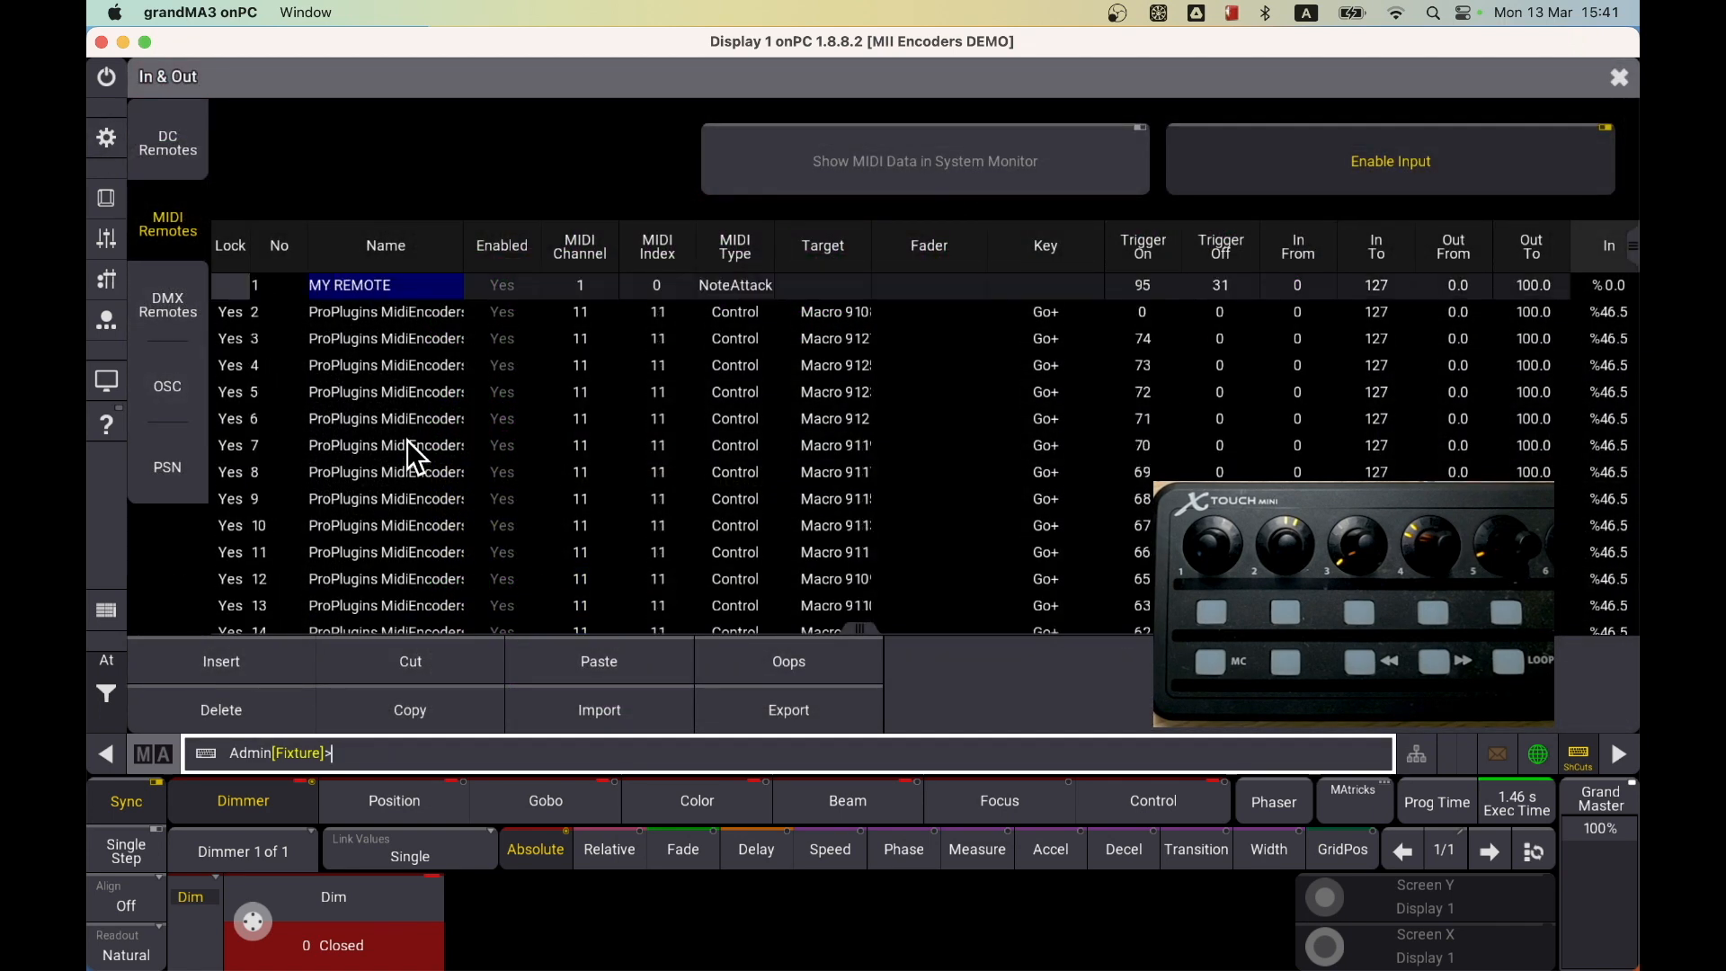
{"action": "left_click_drag", "start_coordinate": [460, 253], "coordinate": [569, 283]}
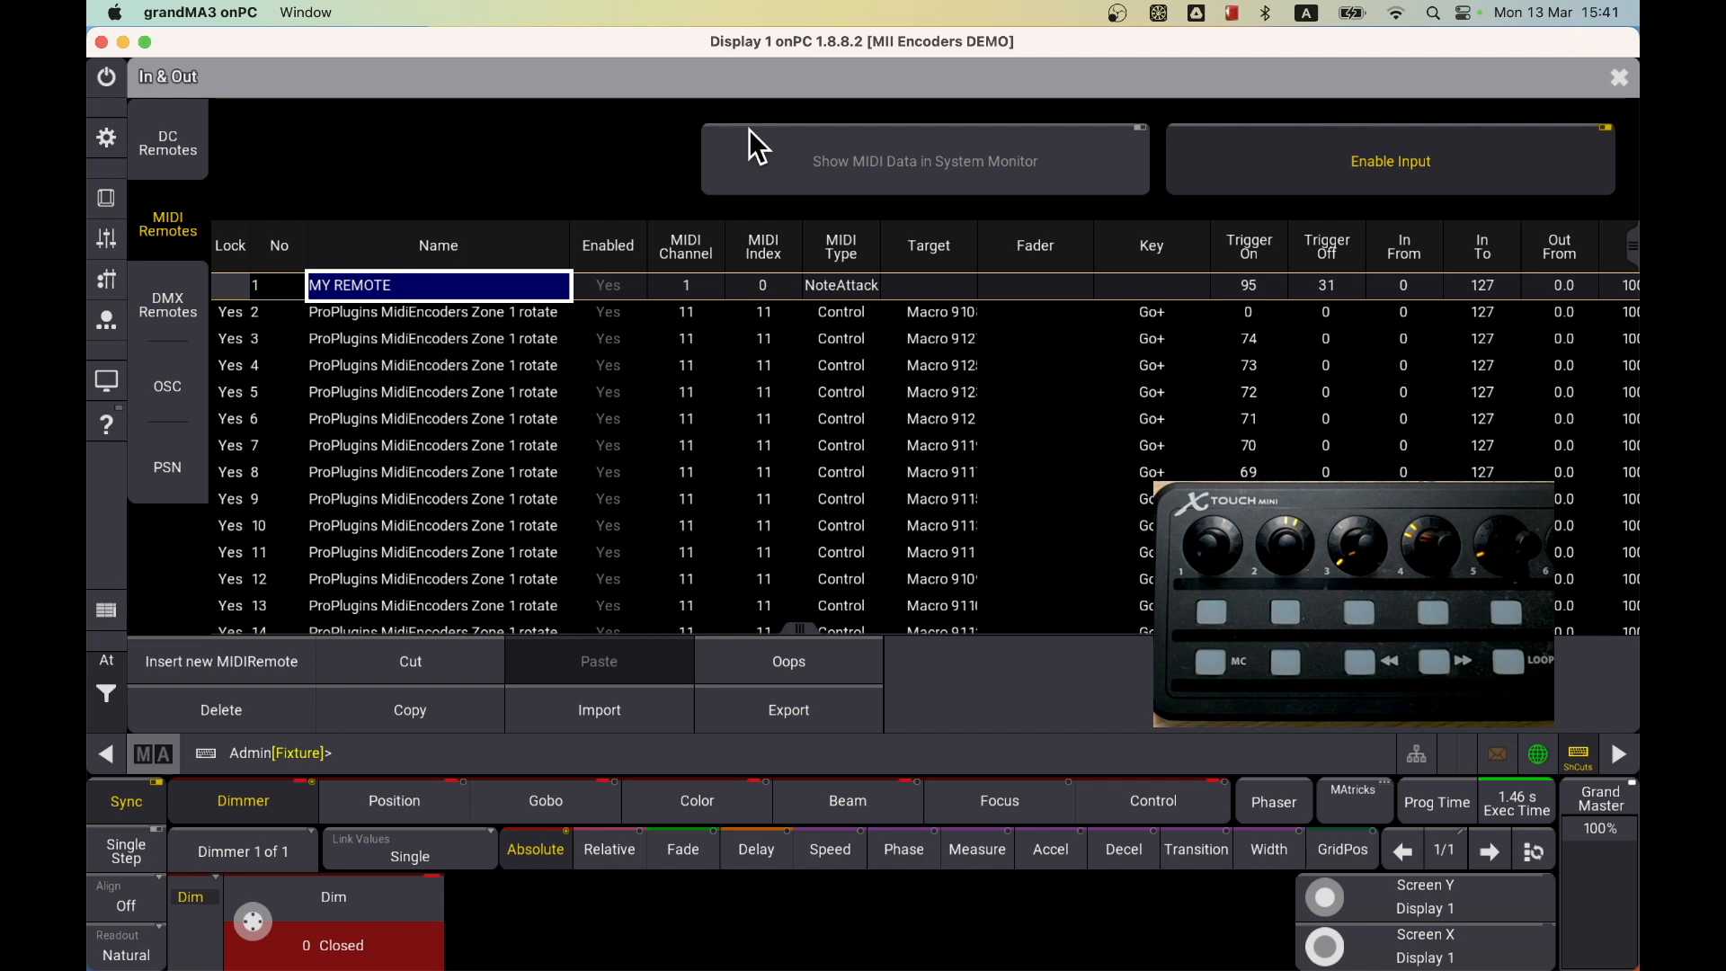
{"action": "left_click", "coordinate": [1616, 81]}
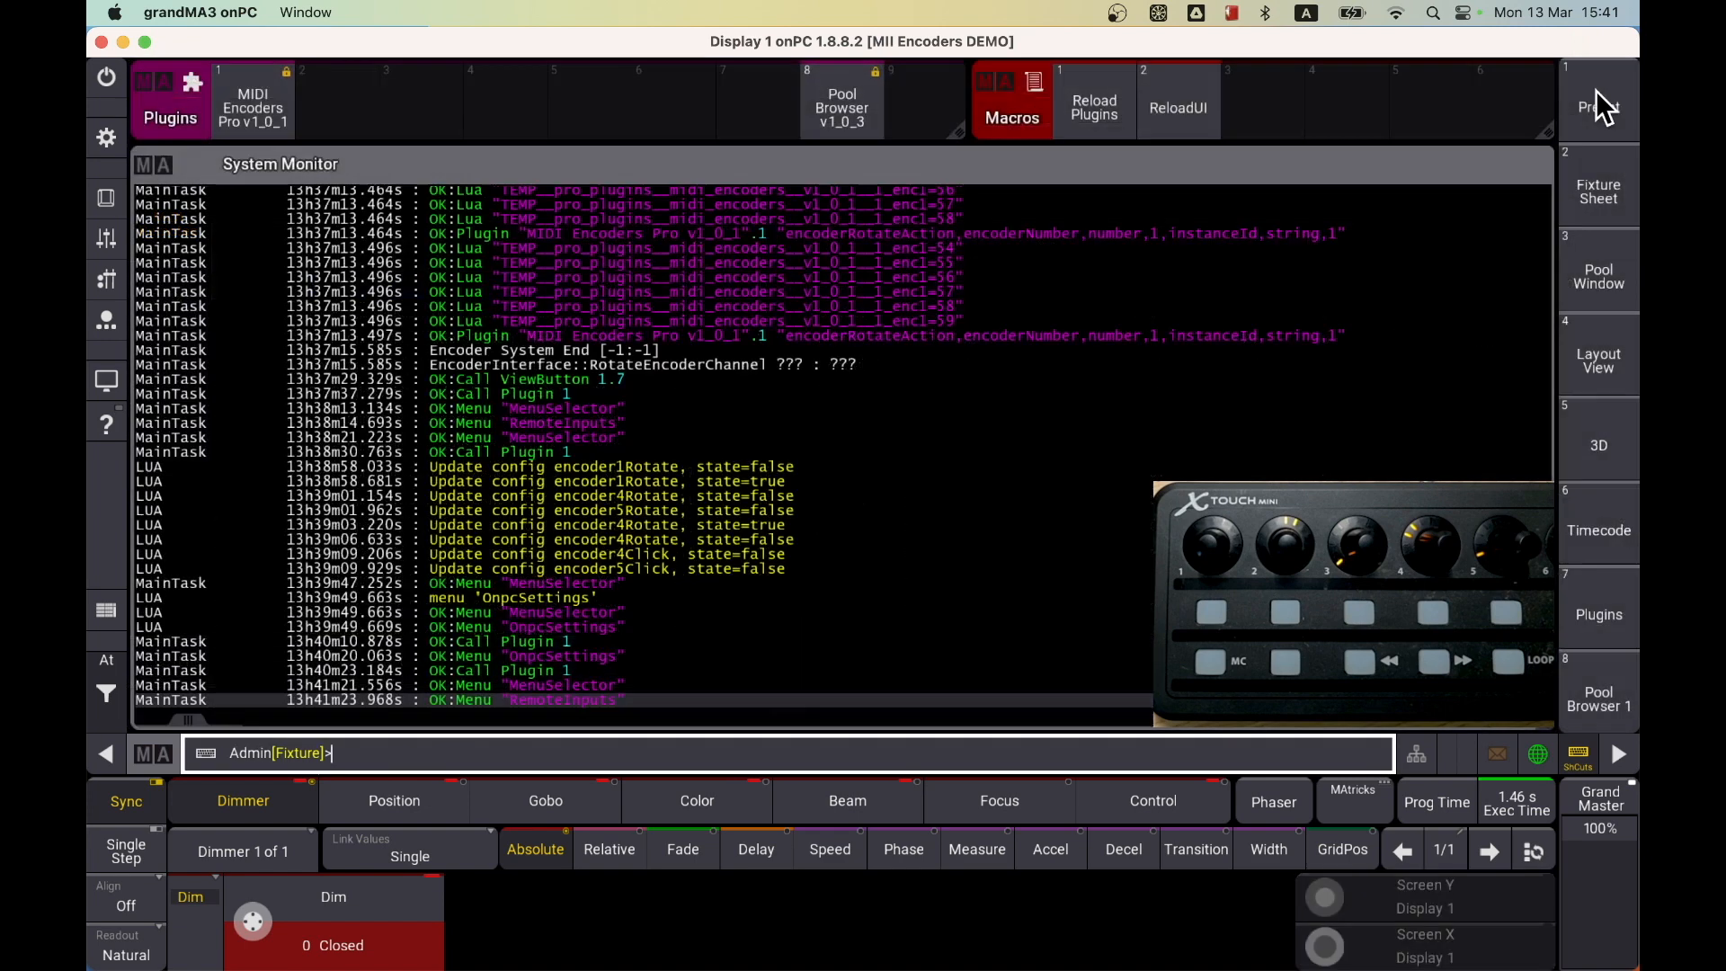
Set MIDI Remotes to Disabled in the MIDI Encoders Pro configuration and update it
{"action": "left_click", "coordinate": [239, 109]}
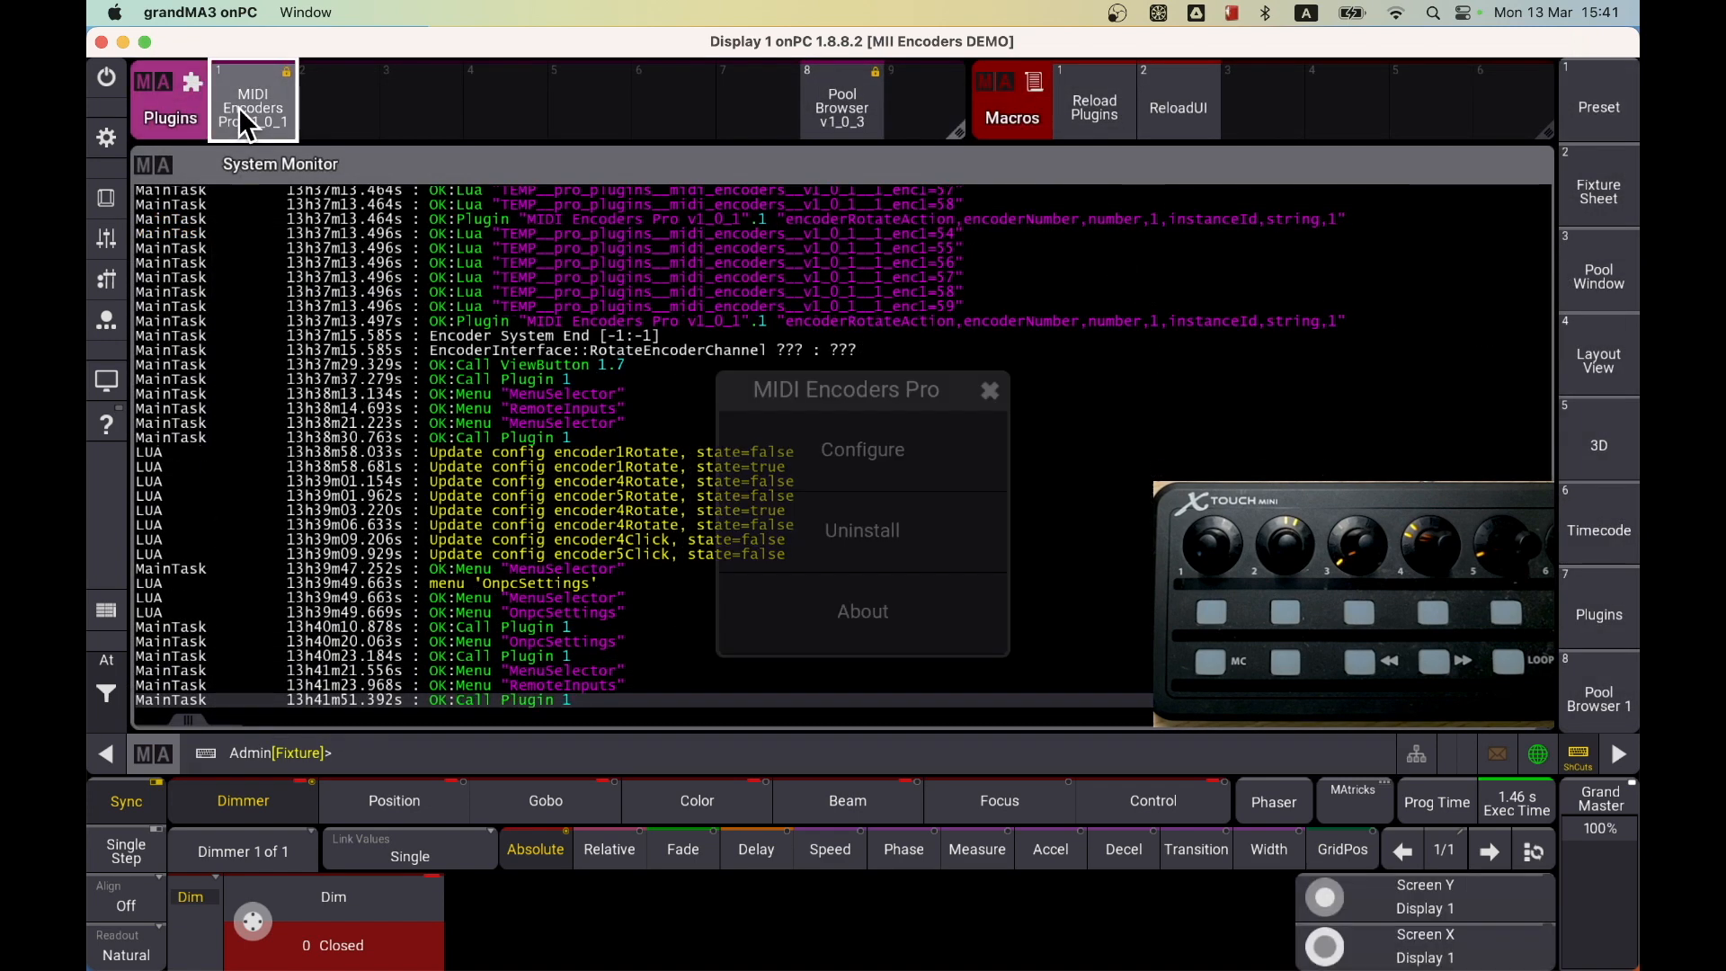
{"action": "left_click", "coordinate": [874, 449]}
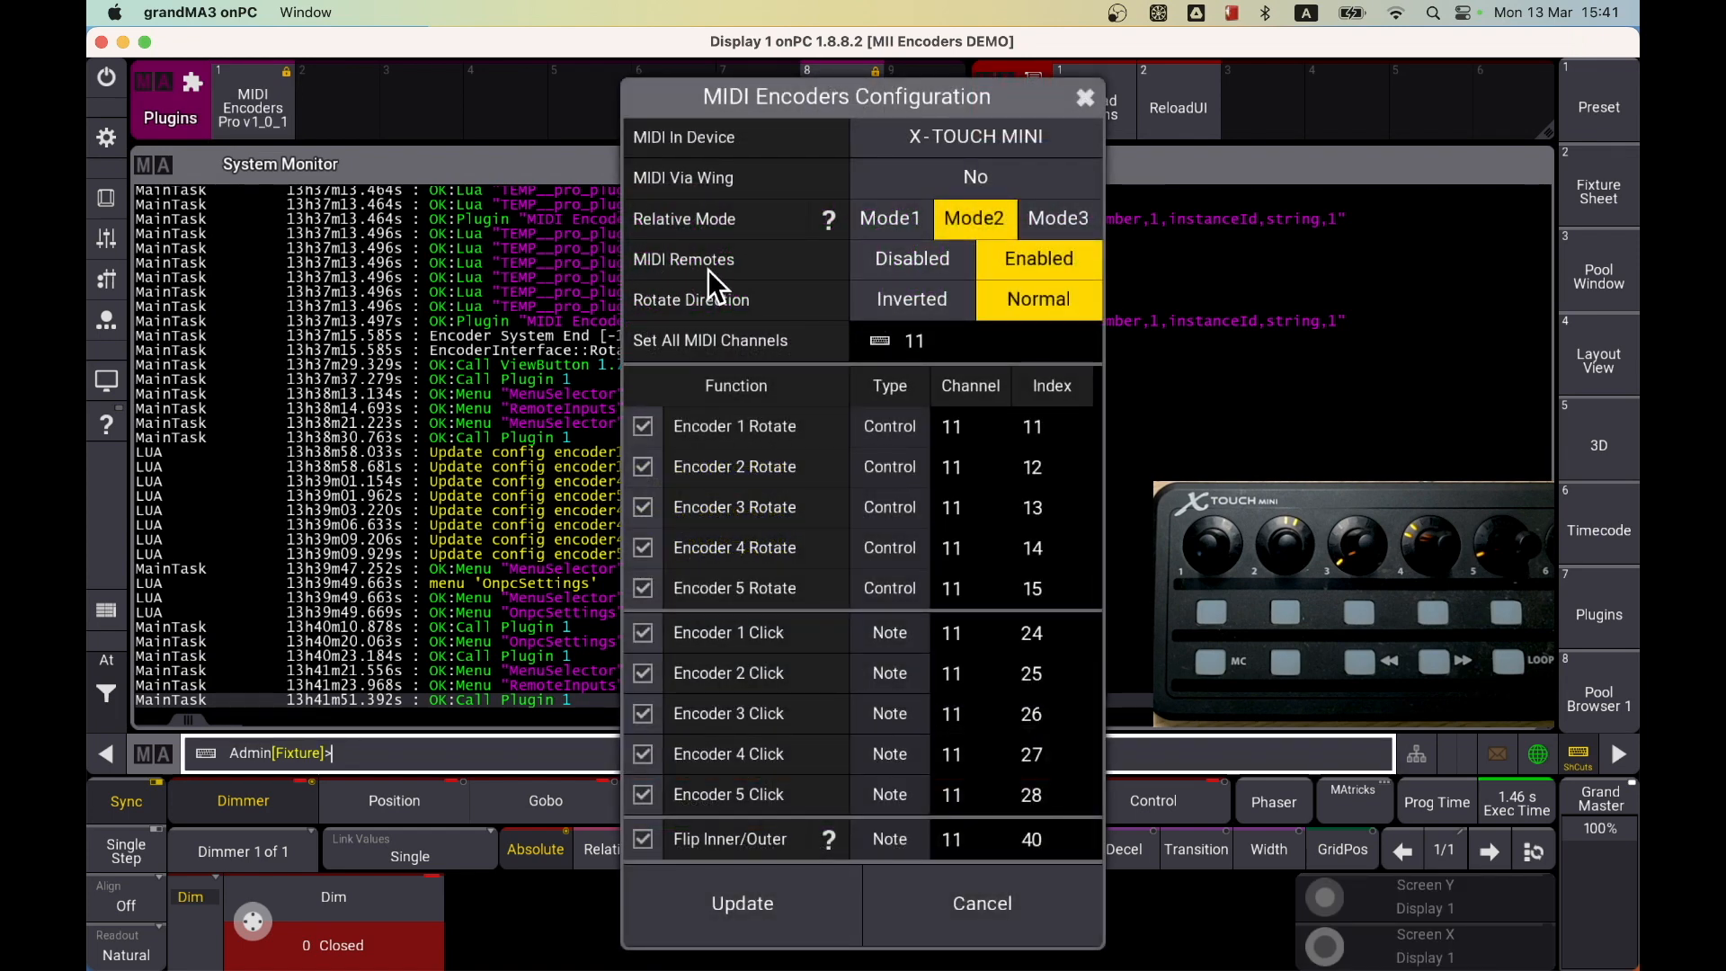
{"action": "left_click", "coordinate": [902, 260]}
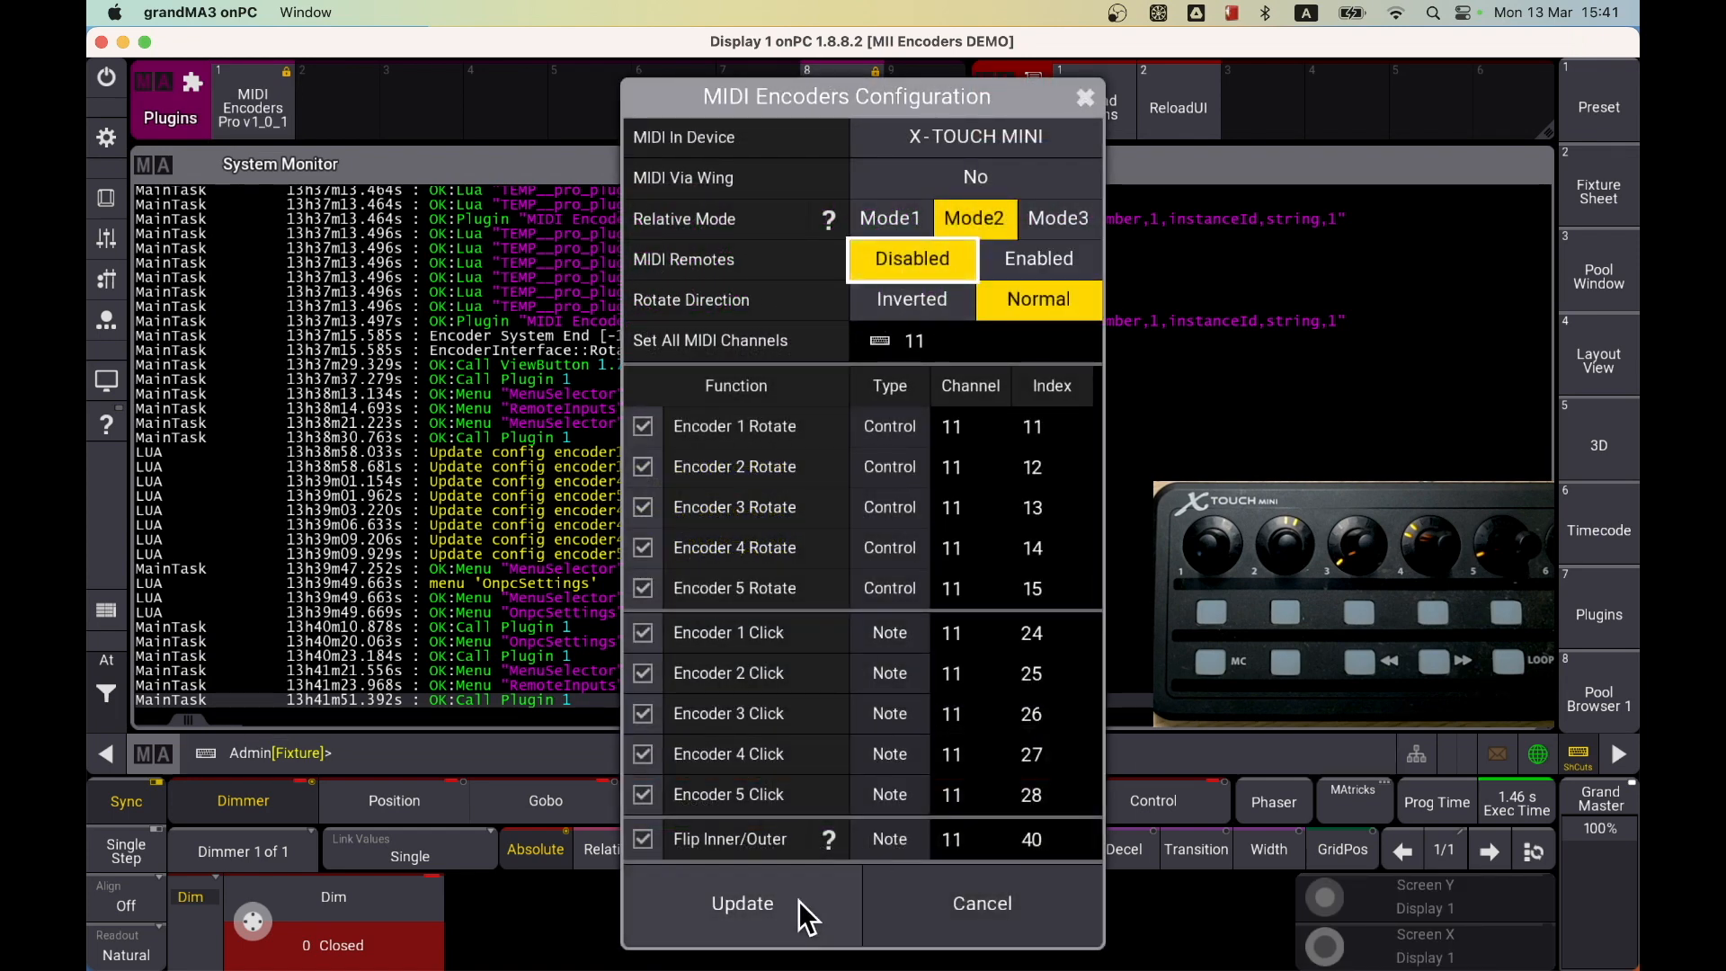
{"action": "left_click", "coordinate": [768, 908]}
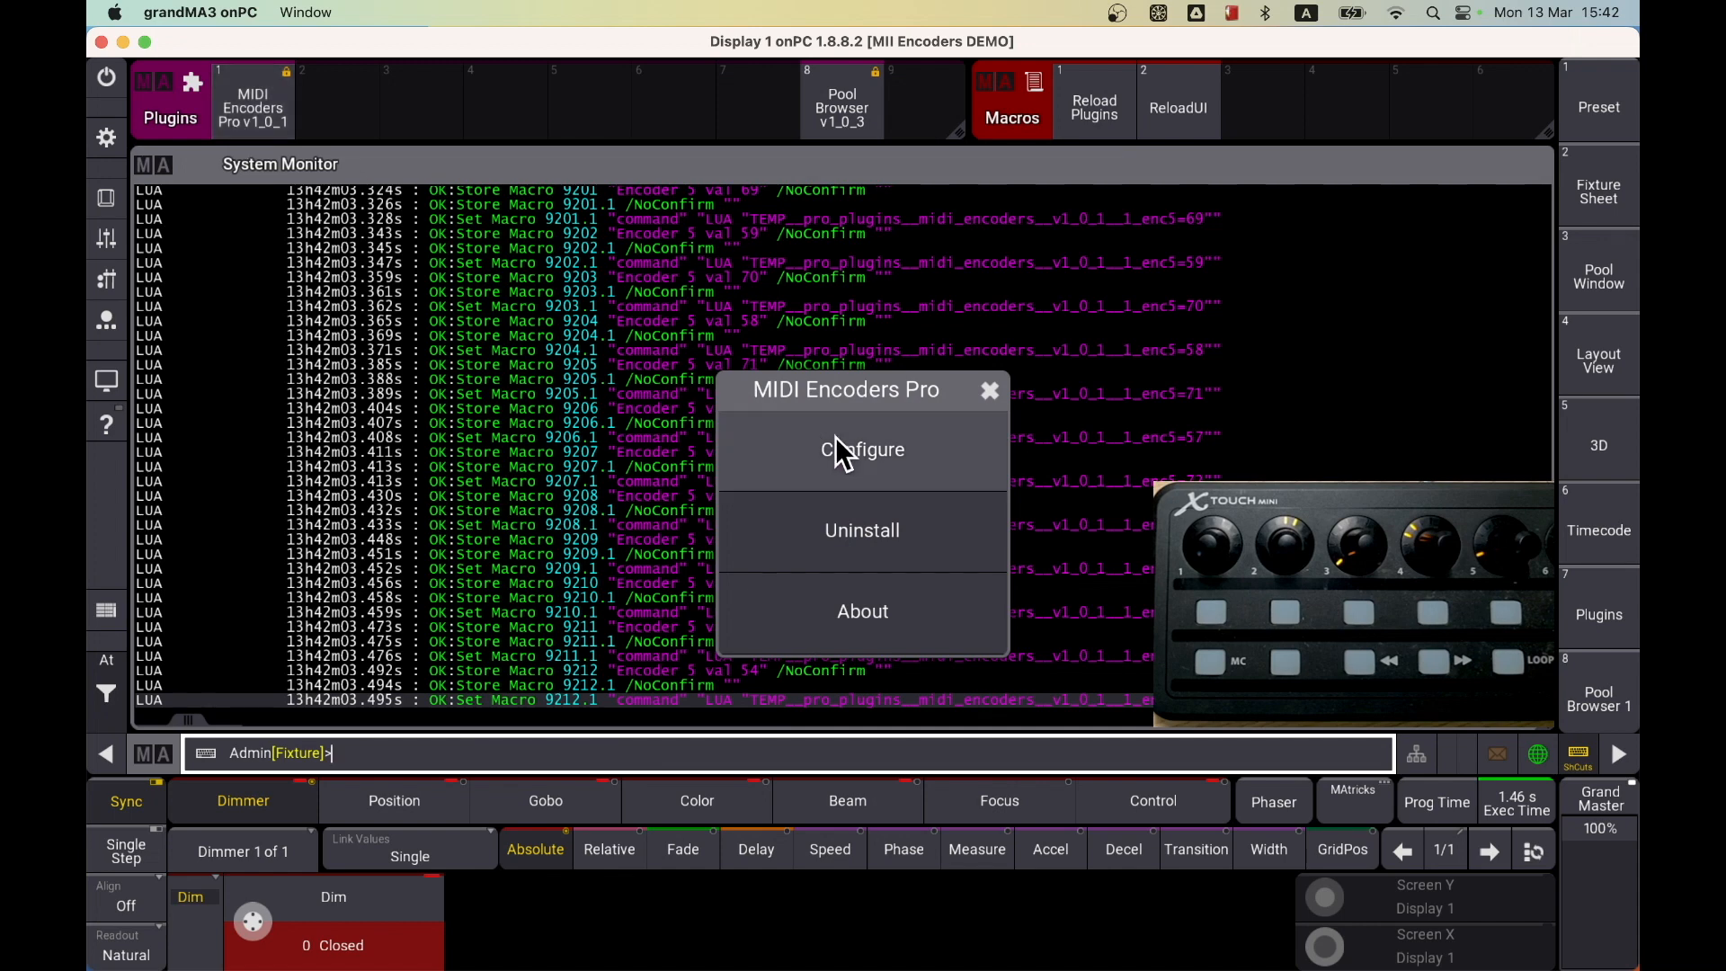
Check the MIDI Remotes list in the In & Out settings and close the settings
{"action": "left_click", "coordinate": [107, 136]}
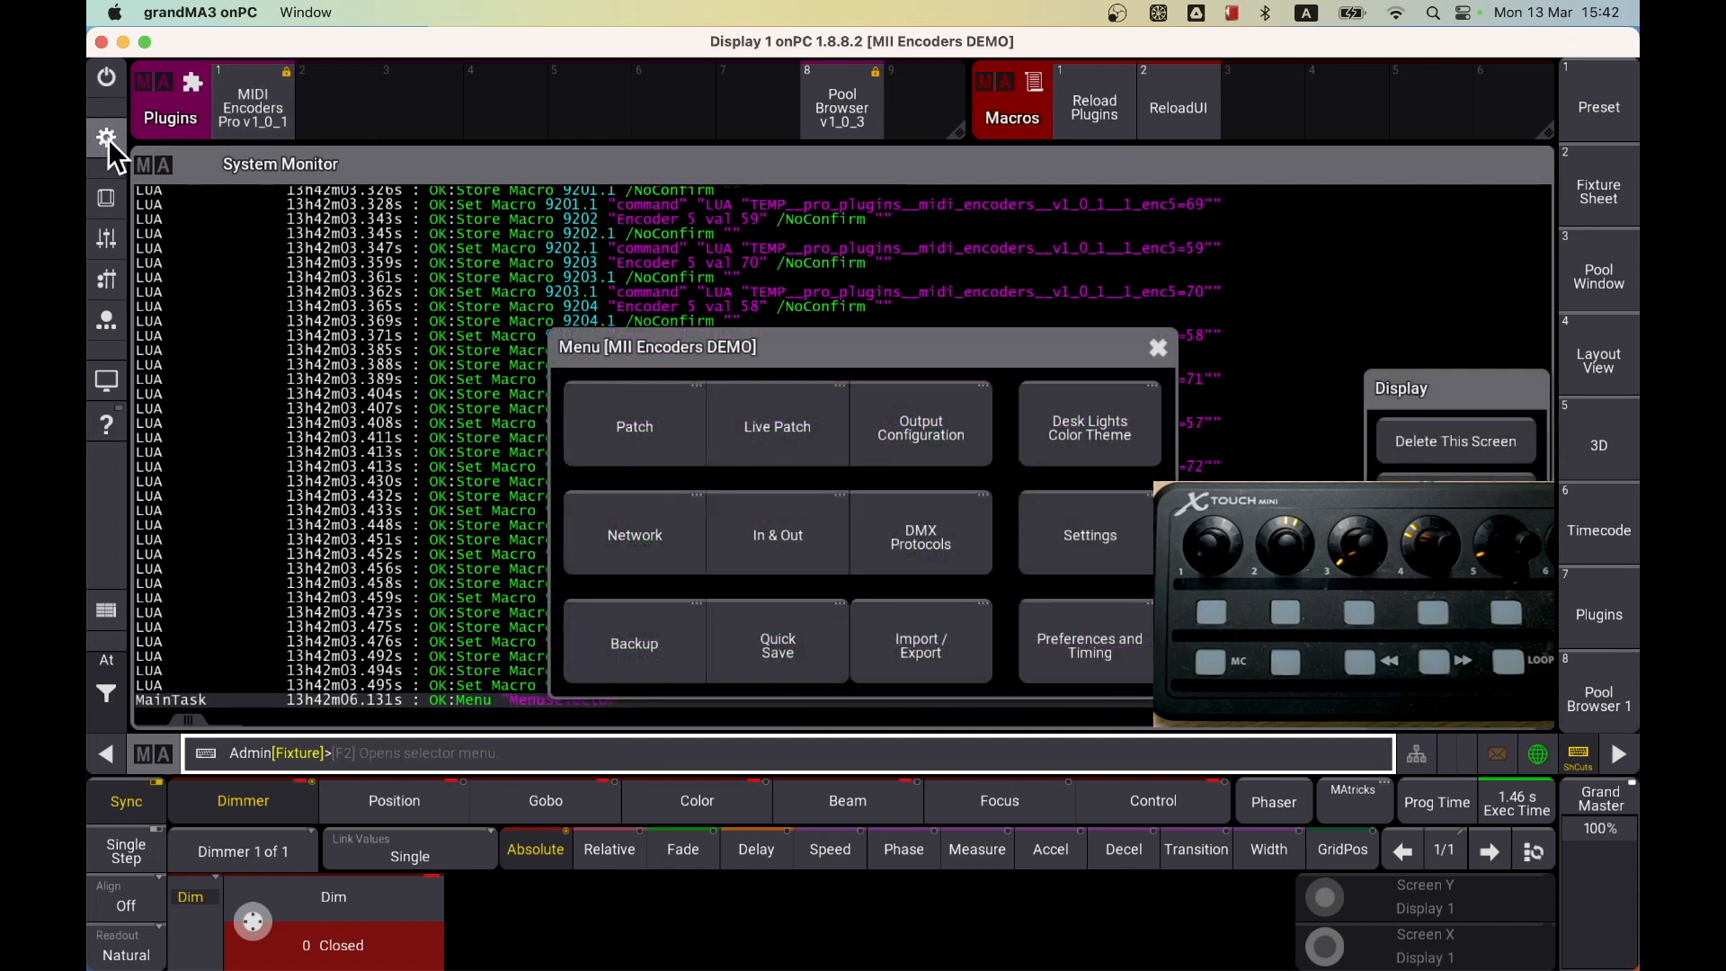
{"action": "left_click", "coordinate": [747, 518]}
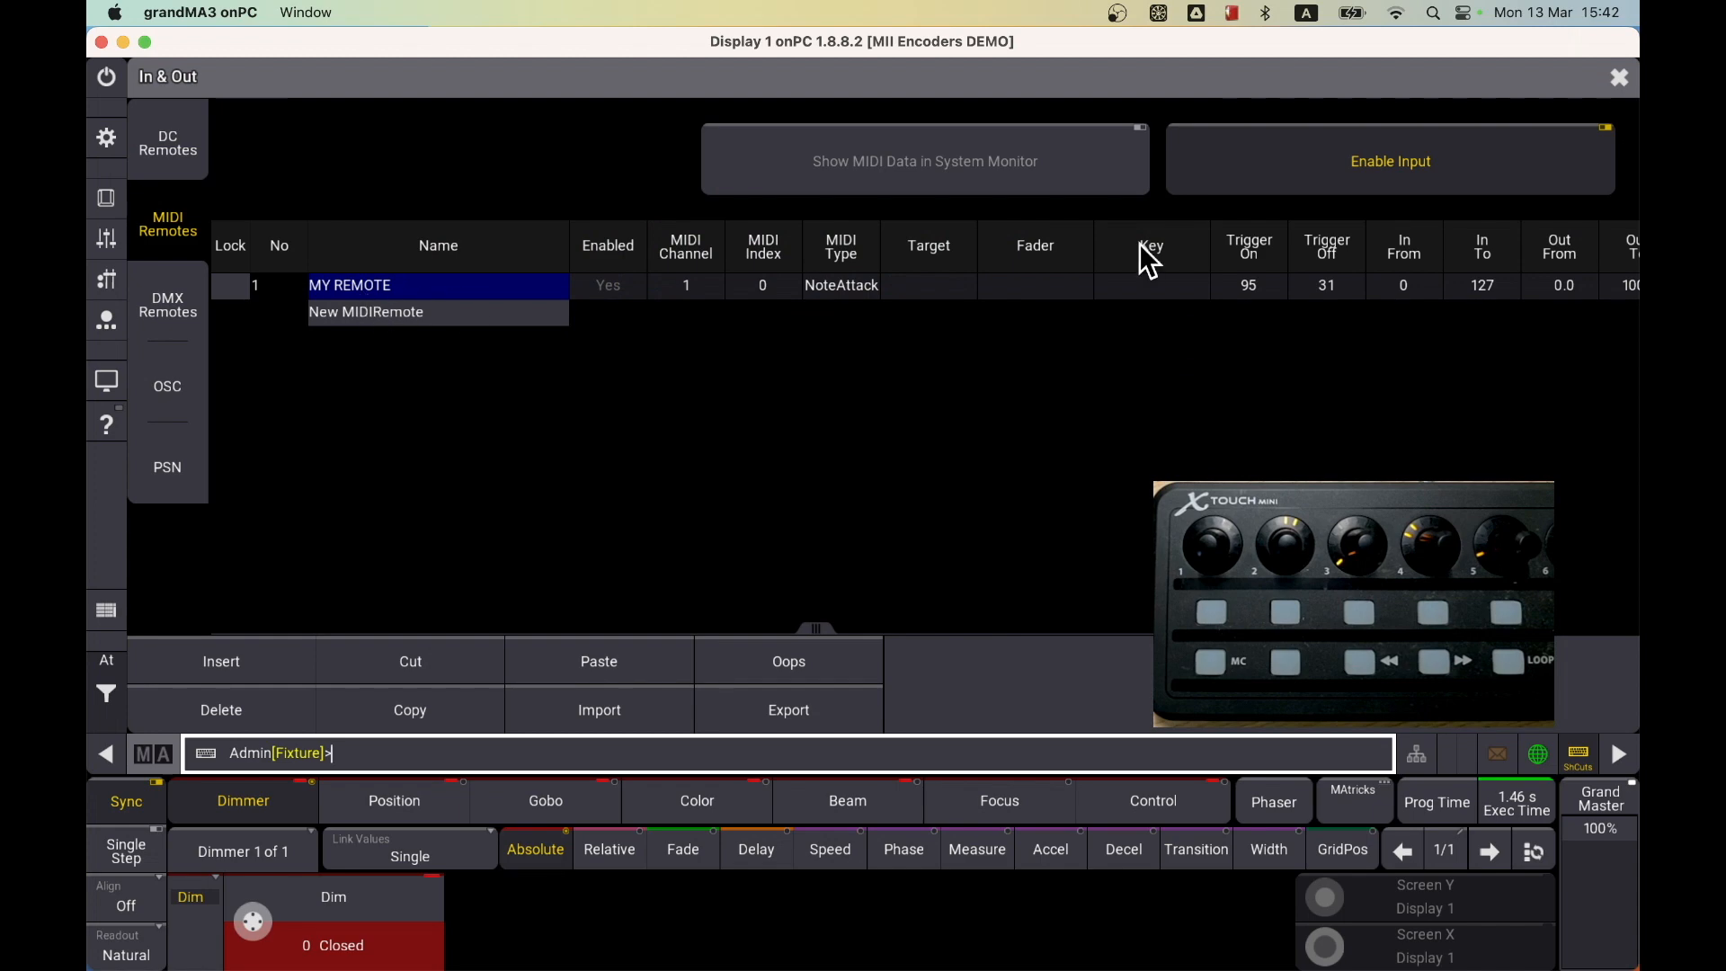
{"action": "left_click", "coordinate": [1618, 84]}
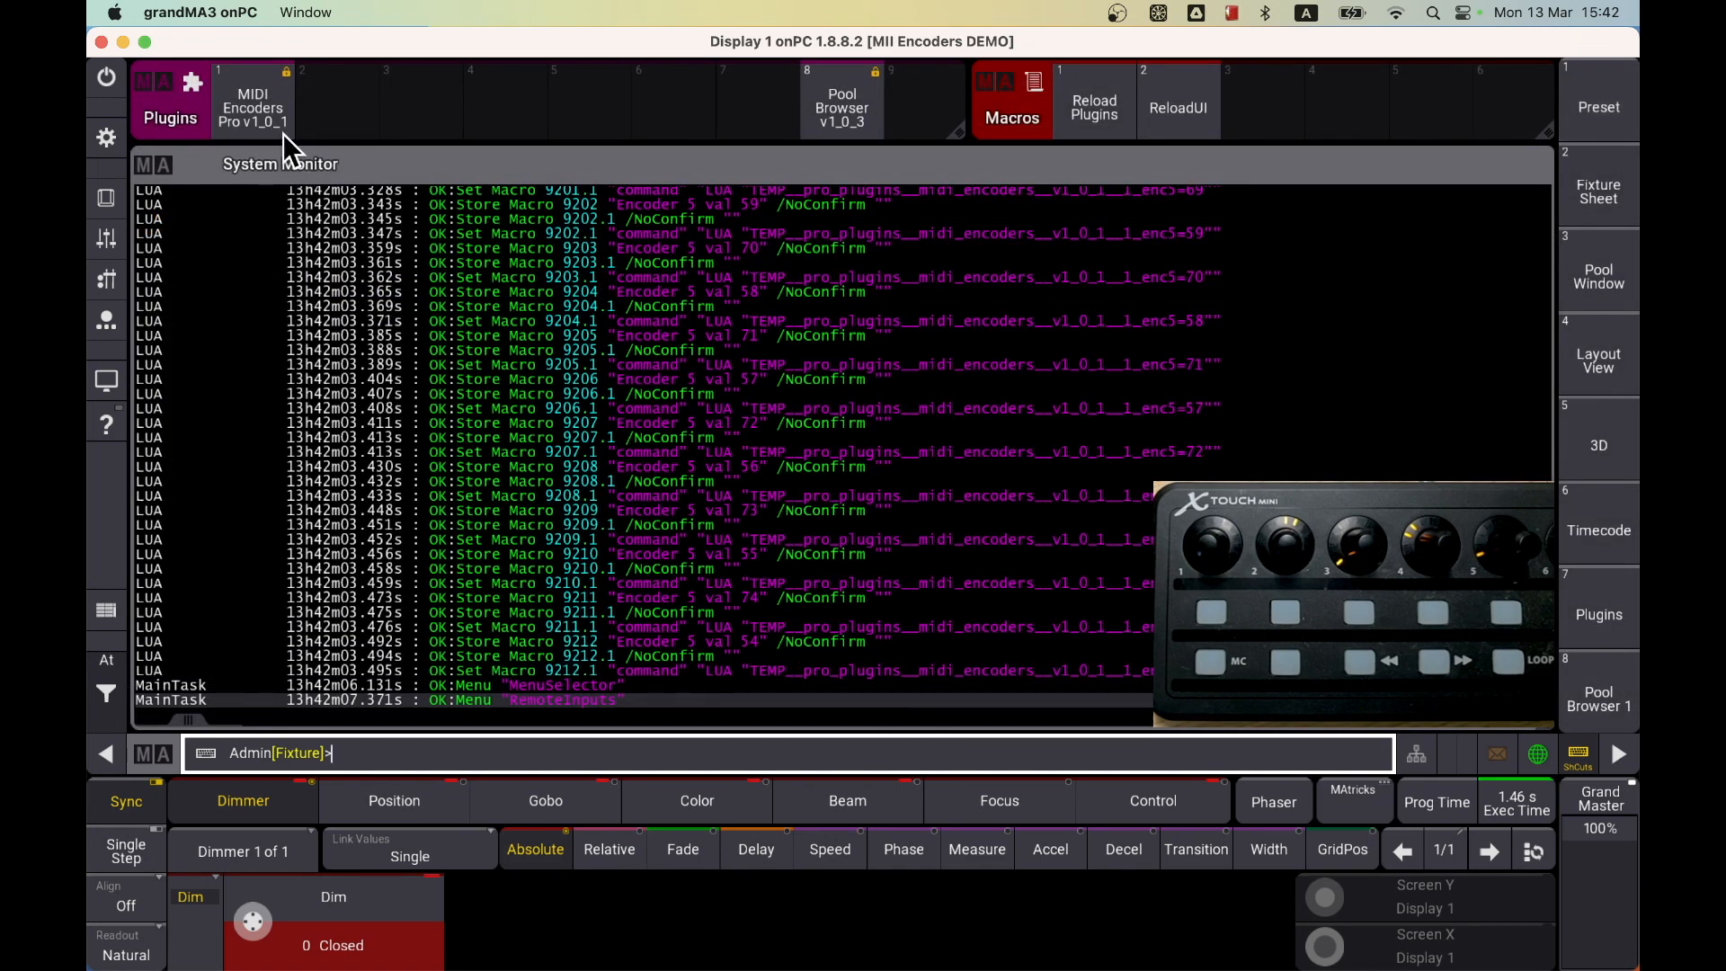
Reopen the MIDI Encoders Pro configuration and set MIDI Remotes to Enabled
{"action": "left_click", "coordinate": [252, 99]}
{"action": "left_click", "coordinate": [813, 451]}
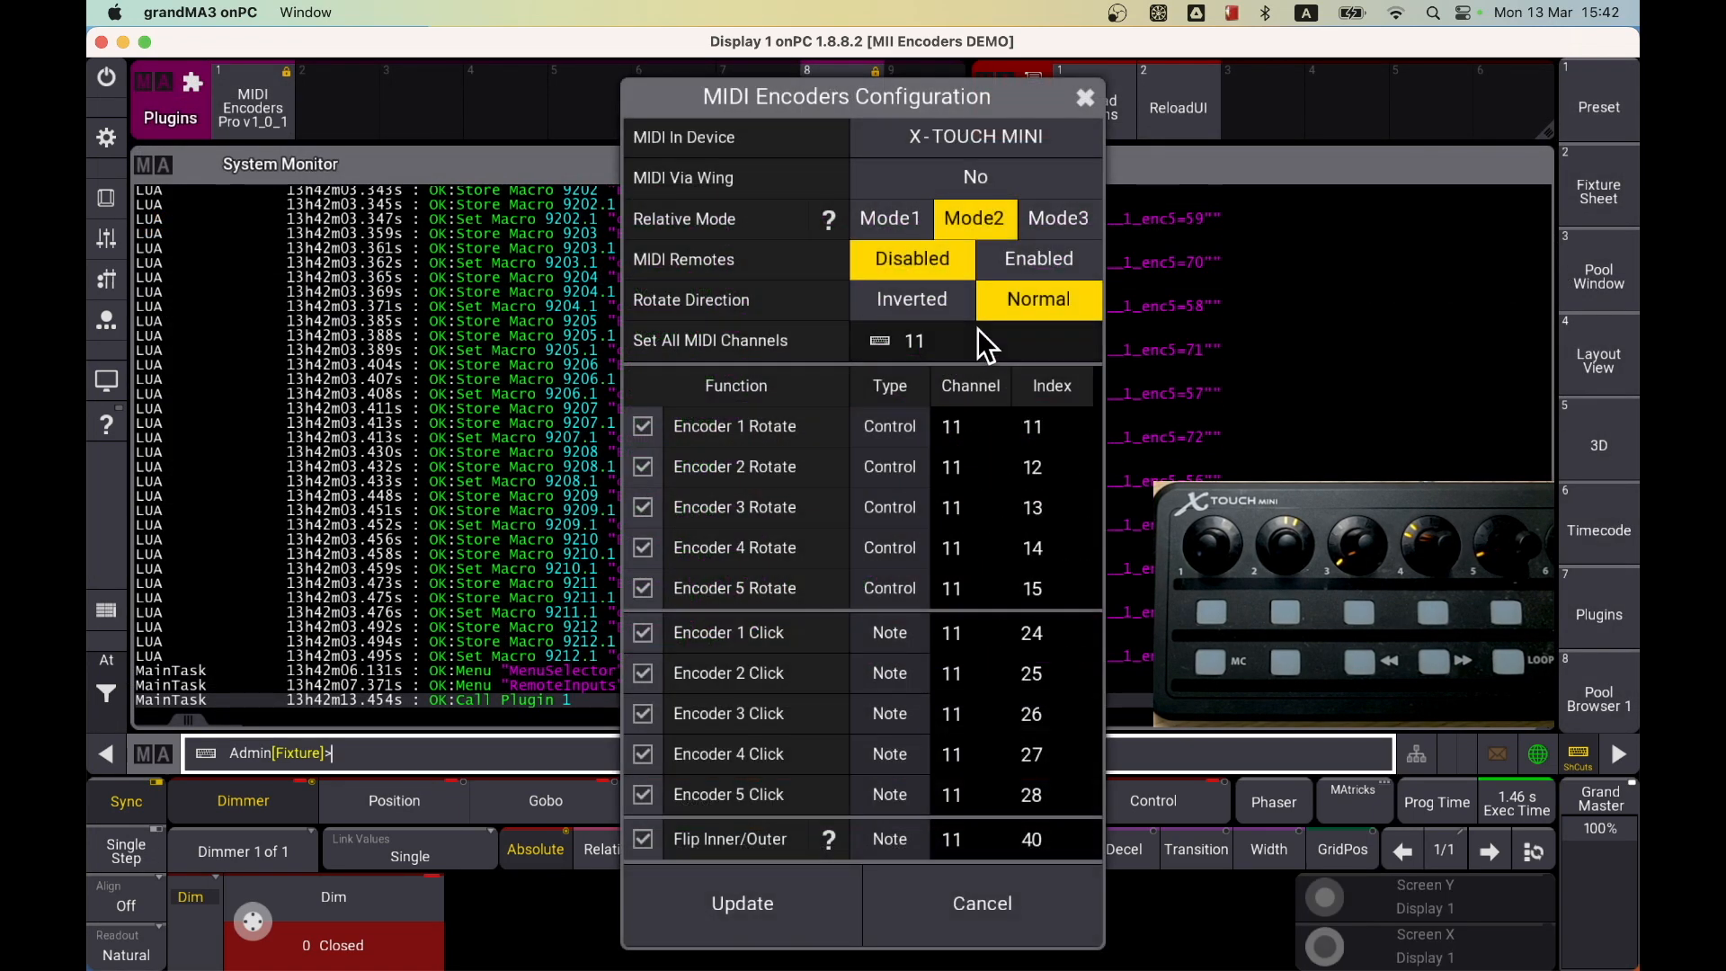
{"action": "left_click", "coordinate": [1018, 257]}
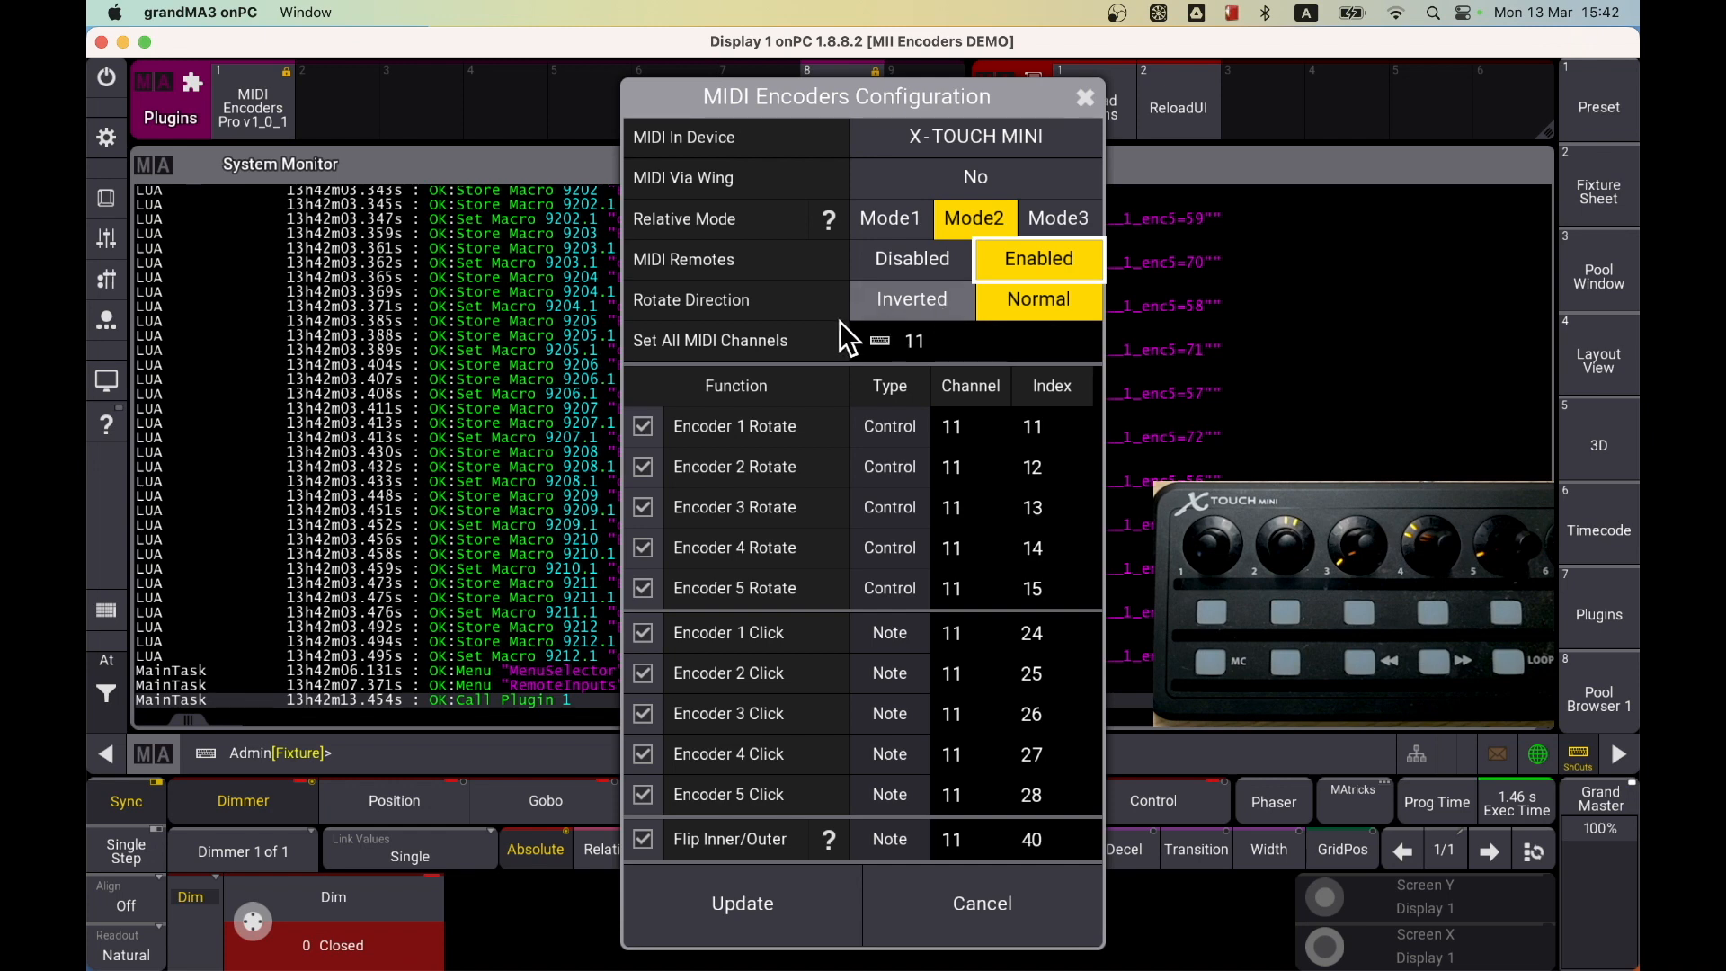
Change Set All MIDI Channels to 10, return it to 11, and update the configuration
{"action": "left_click", "coordinate": [761, 347]}
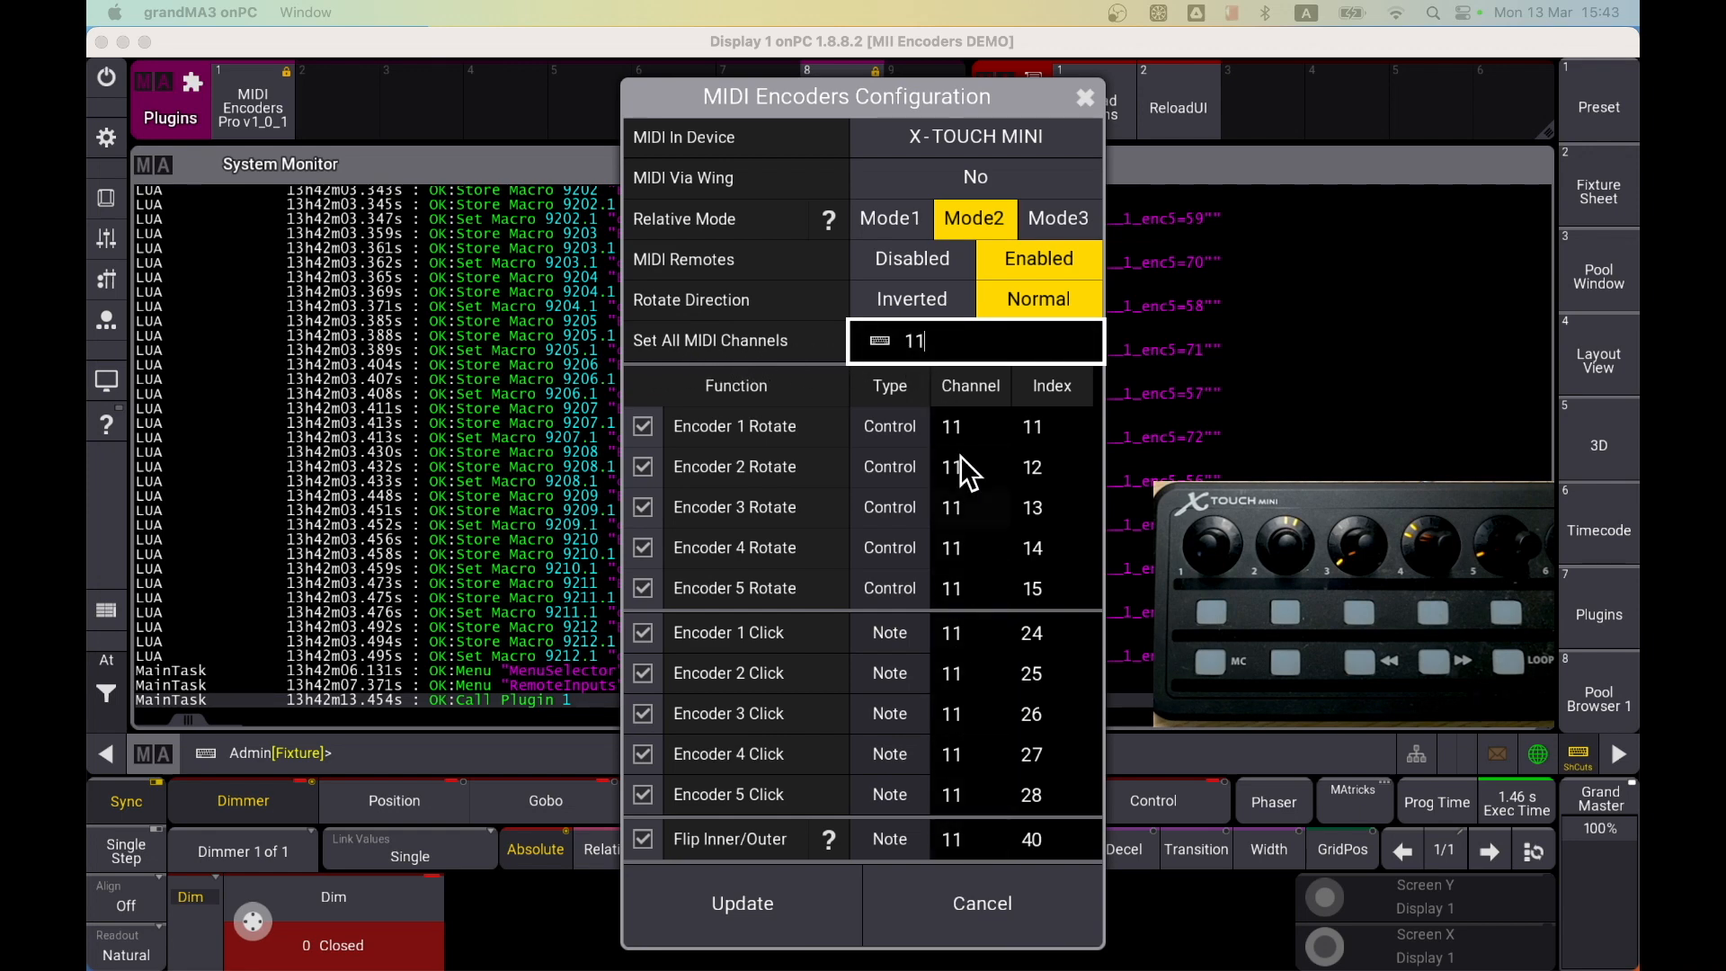
{"action": "left_click", "coordinate": [944, 360]}
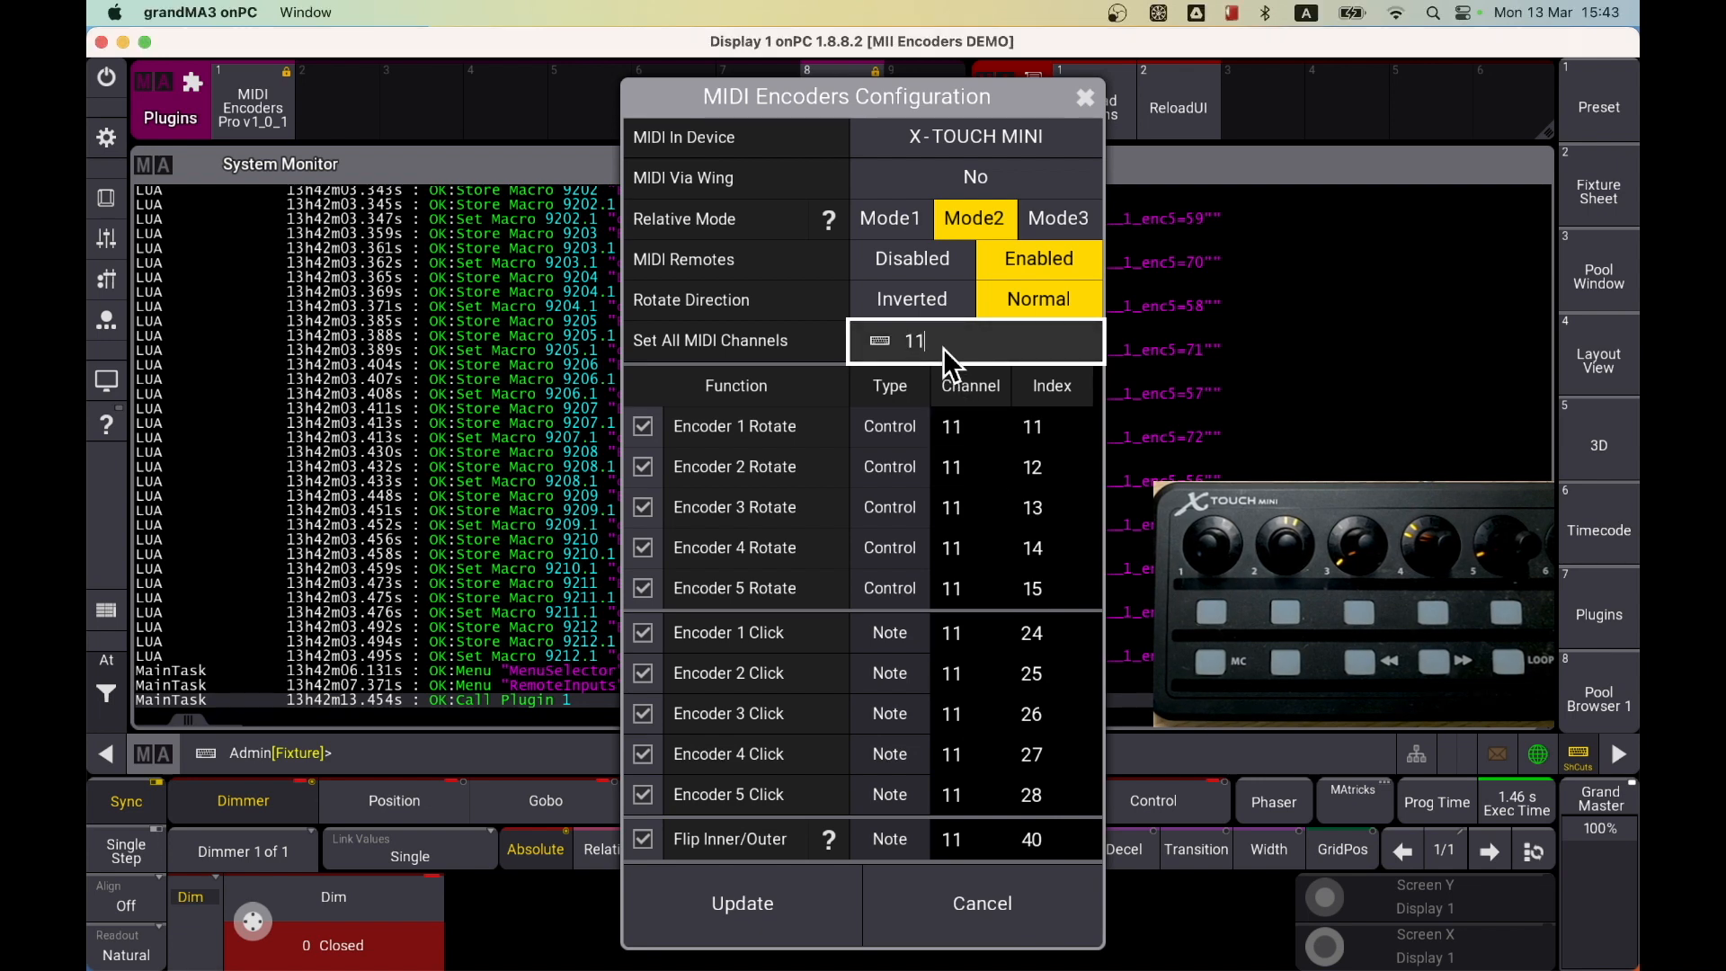
{"action": "key", "text": "BackSpace"}
{"action": "type", "text": "0"}
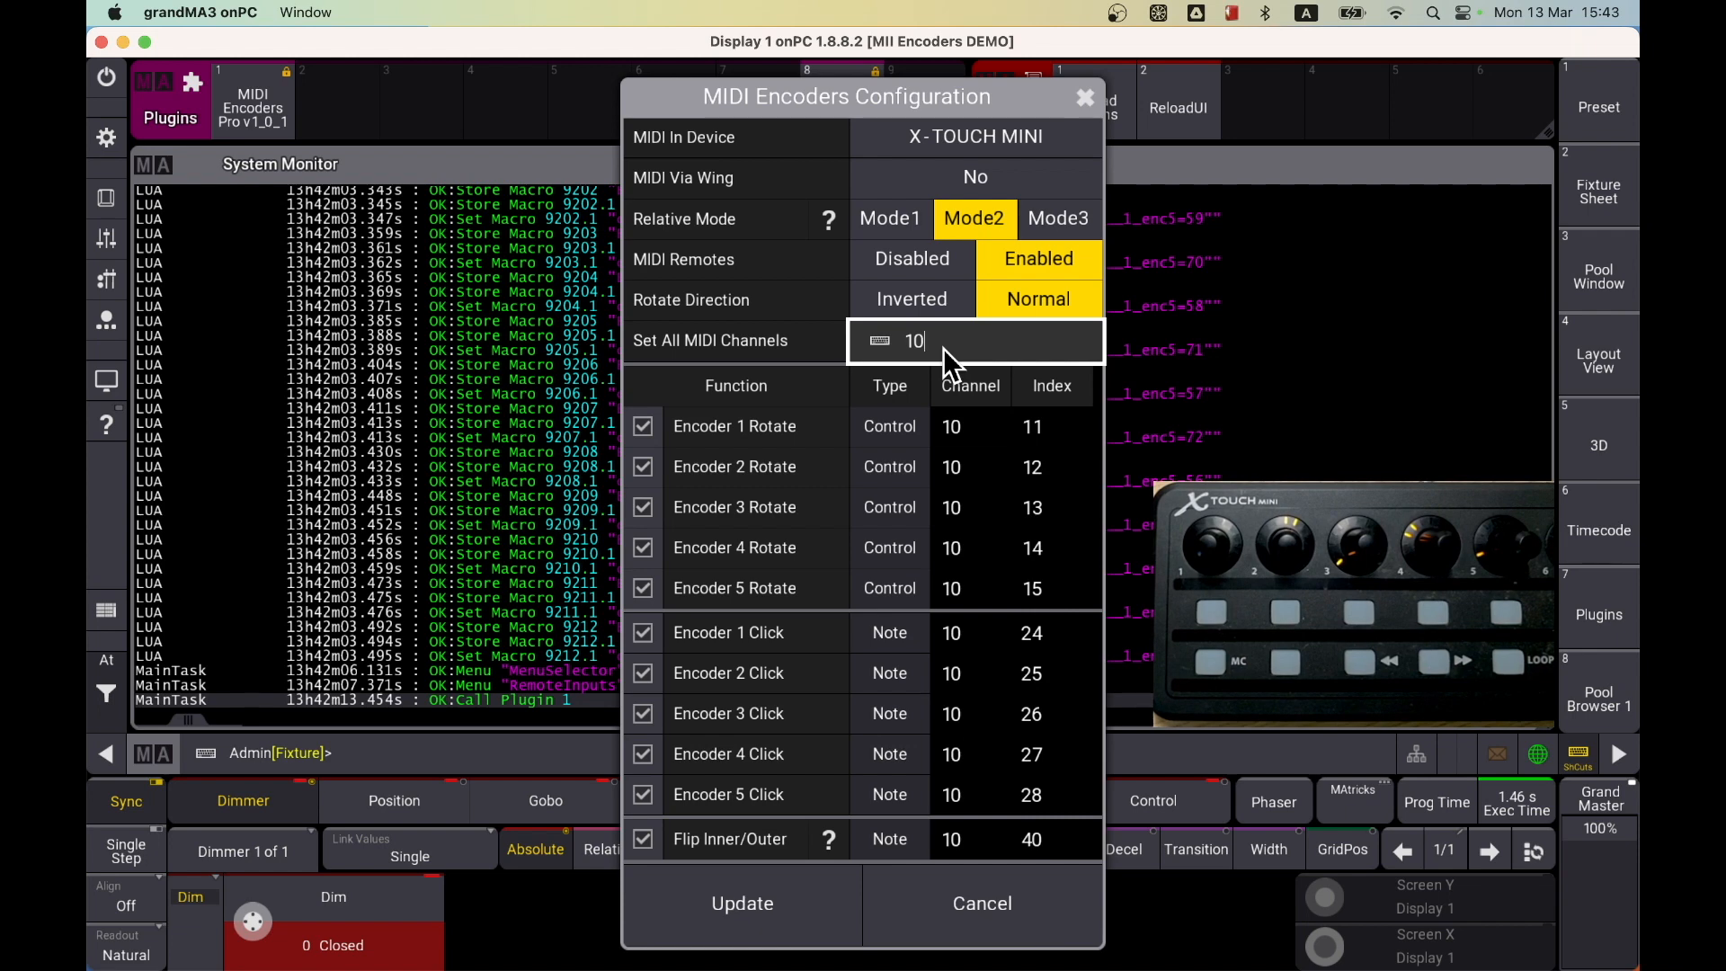
{"action": "key", "text": "BackSpace"}
{"action": "type", "text": "1"}
{"action": "left_click", "coordinate": [1043, 434]}
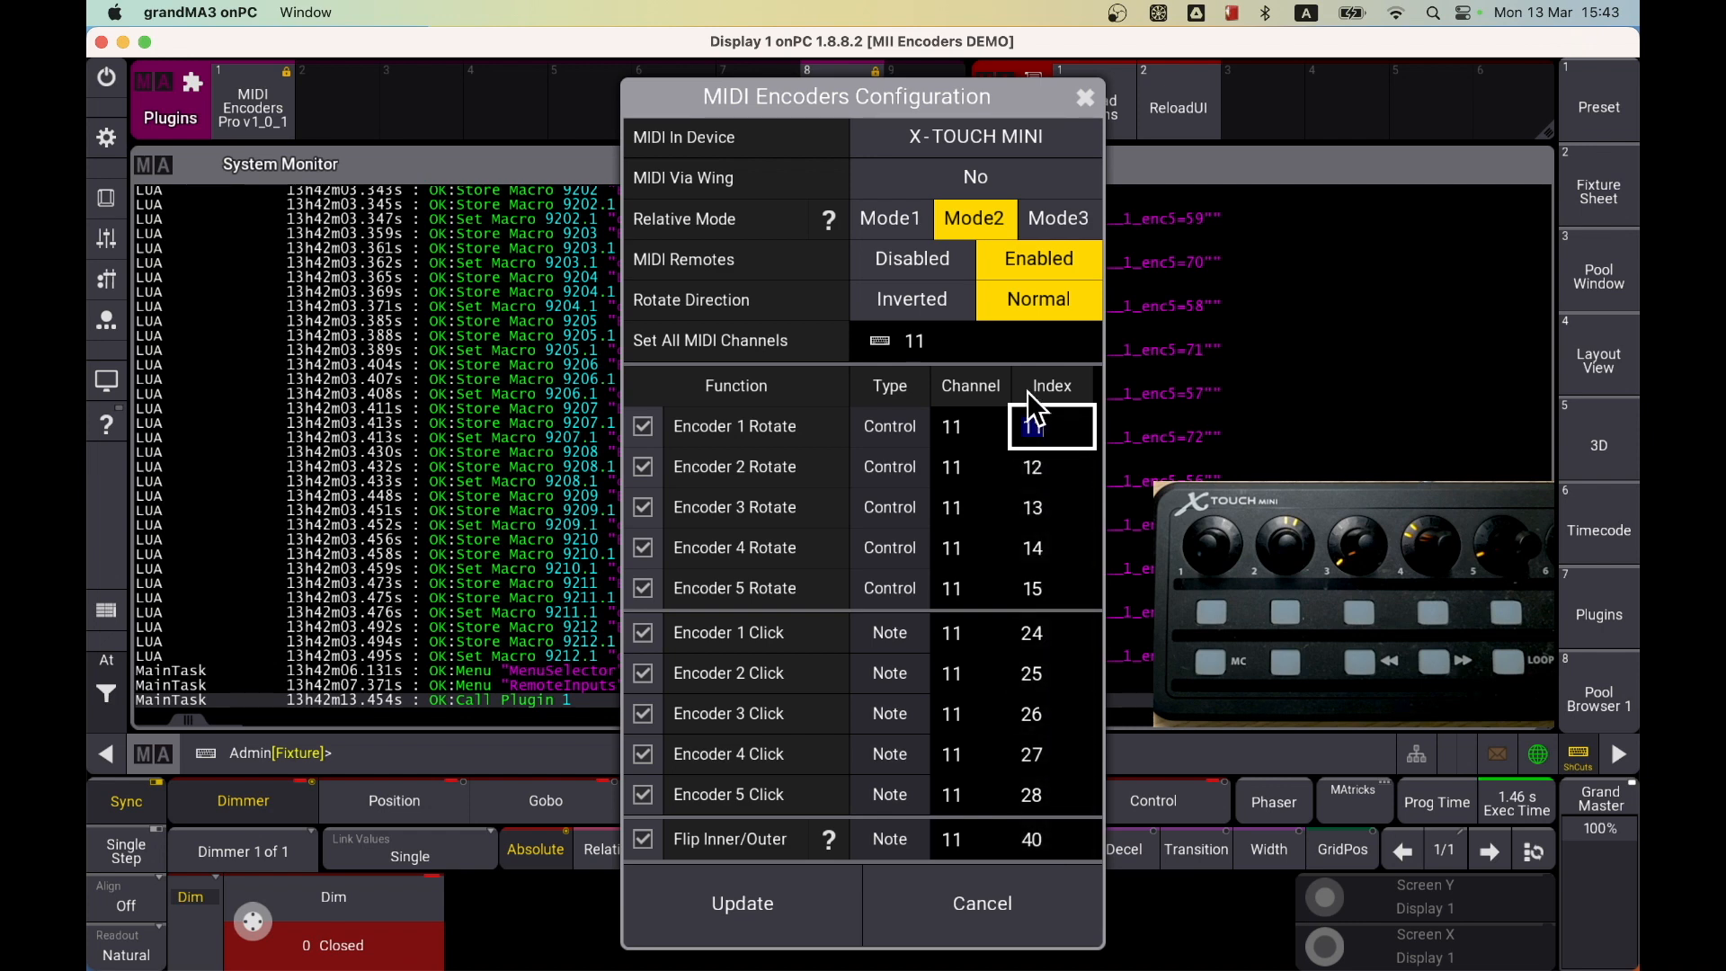
{"action": "left_click", "coordinate": [754, 915]}
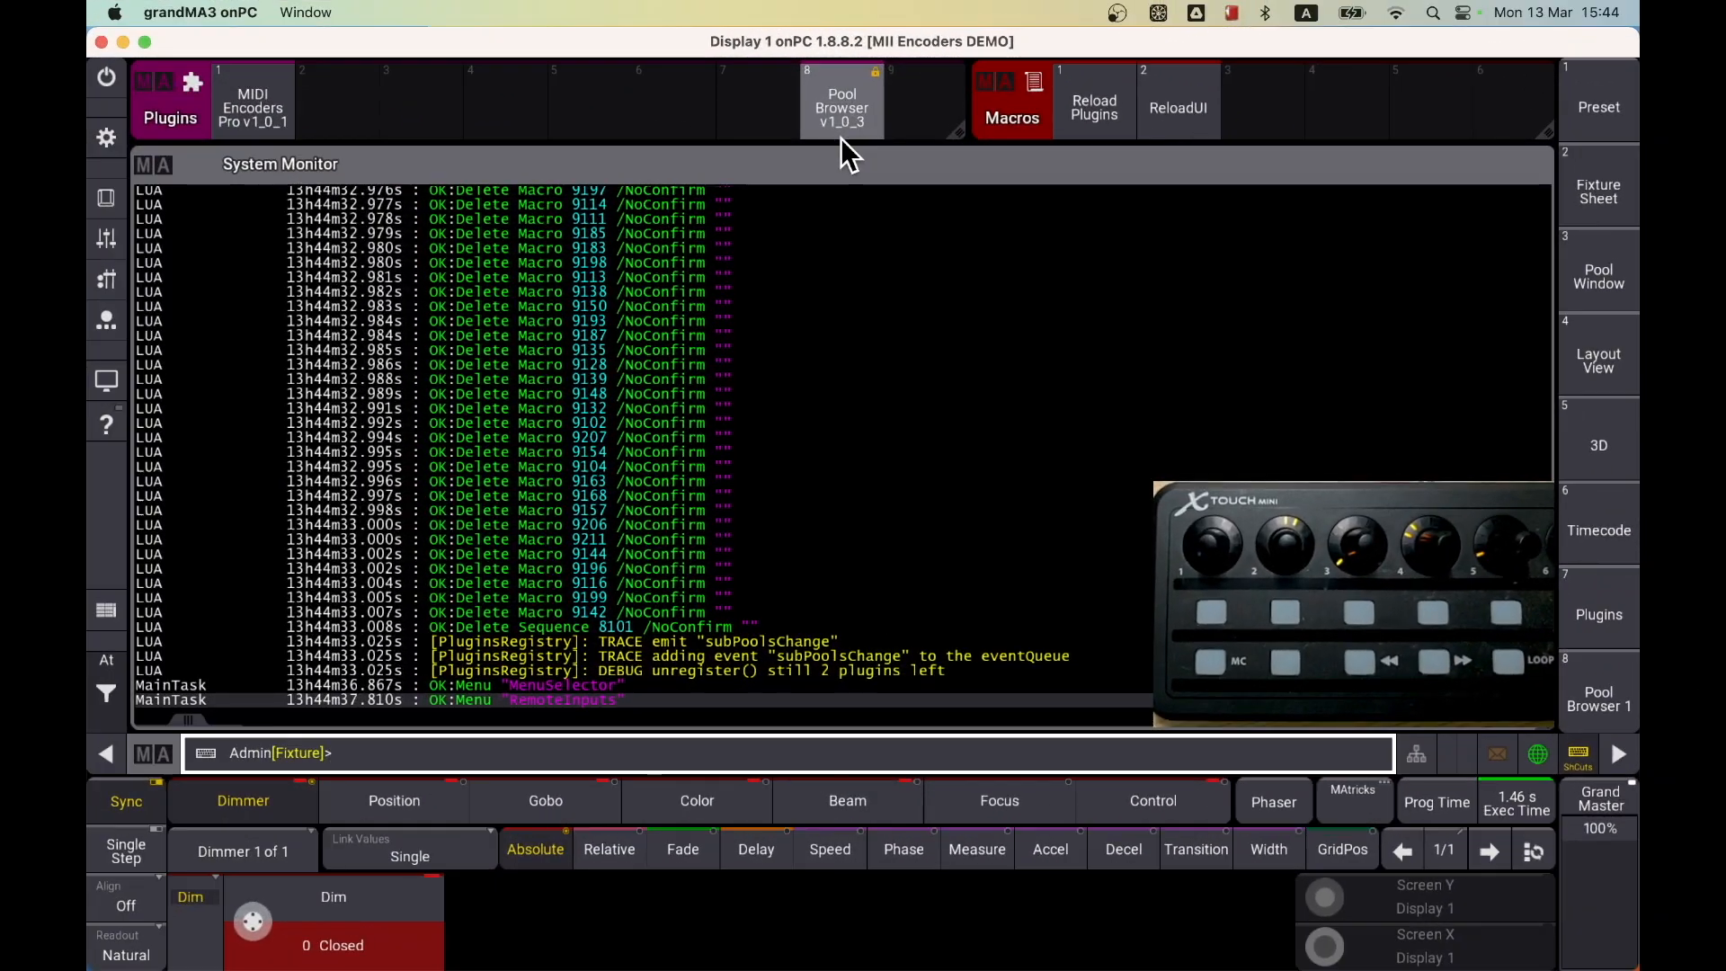
Open the Pool Browser view and examine the macro sub-pools 1, 101 and MIDI Encoders Pro v0_2_0 DEV
{"action": "left_click", "coordinate": [1601, 700]}
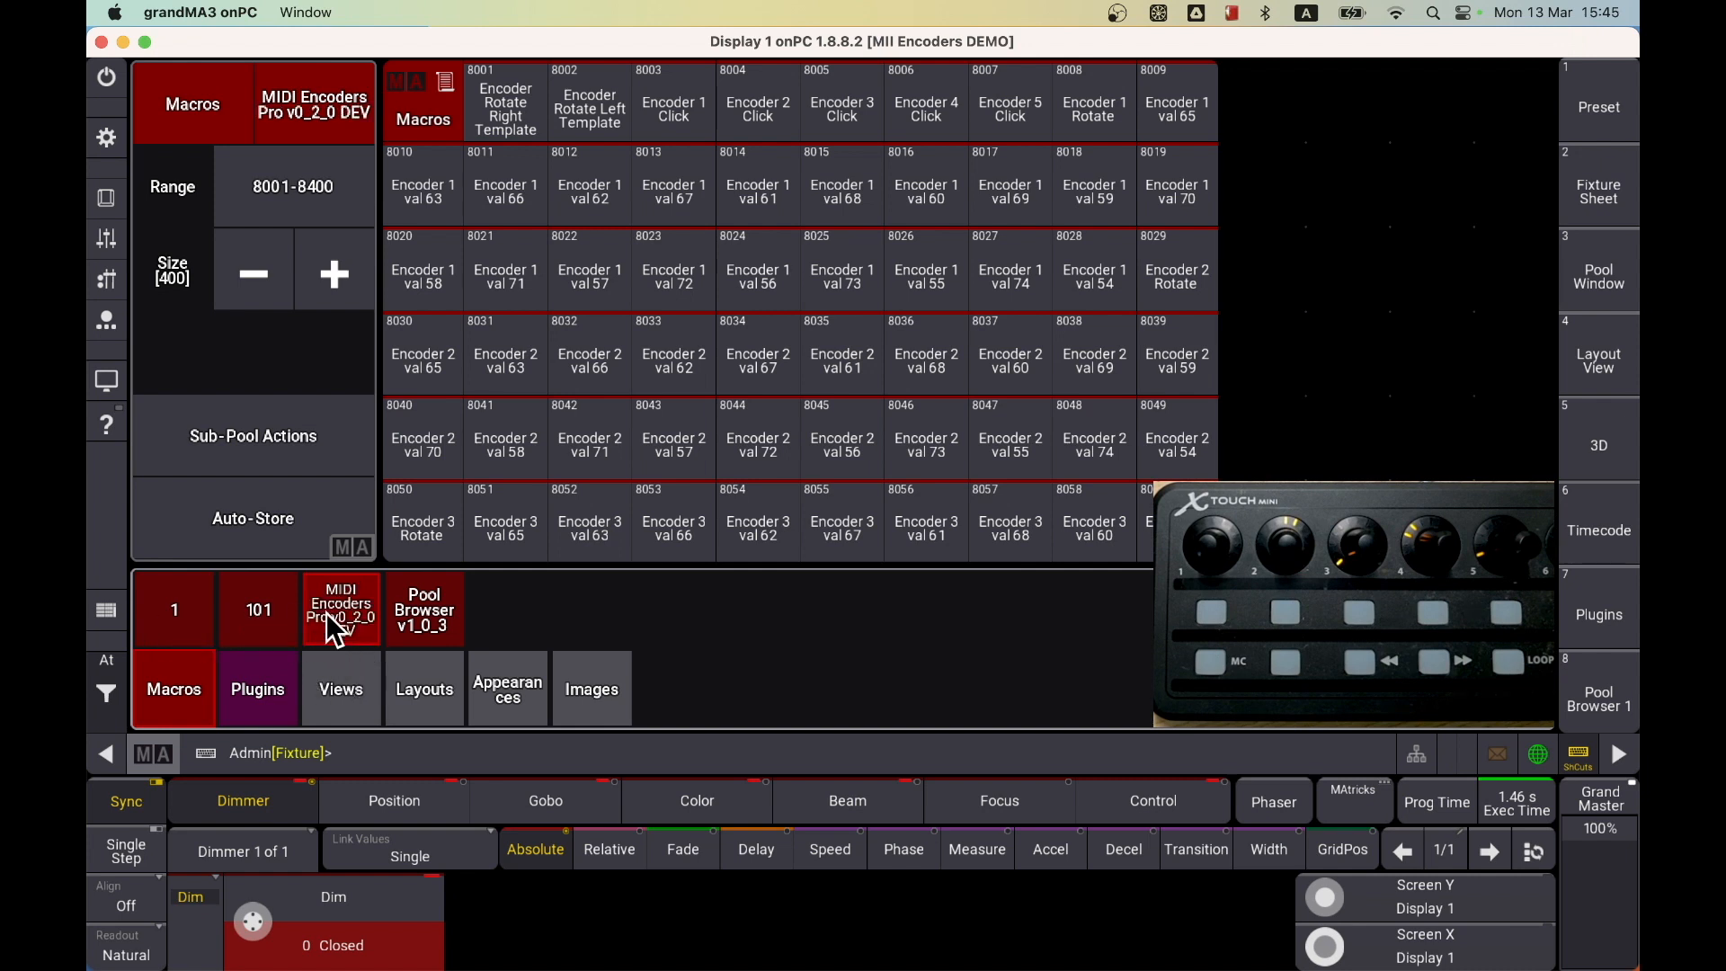
{"action": "left_click", "coordinate": [192, 600]}
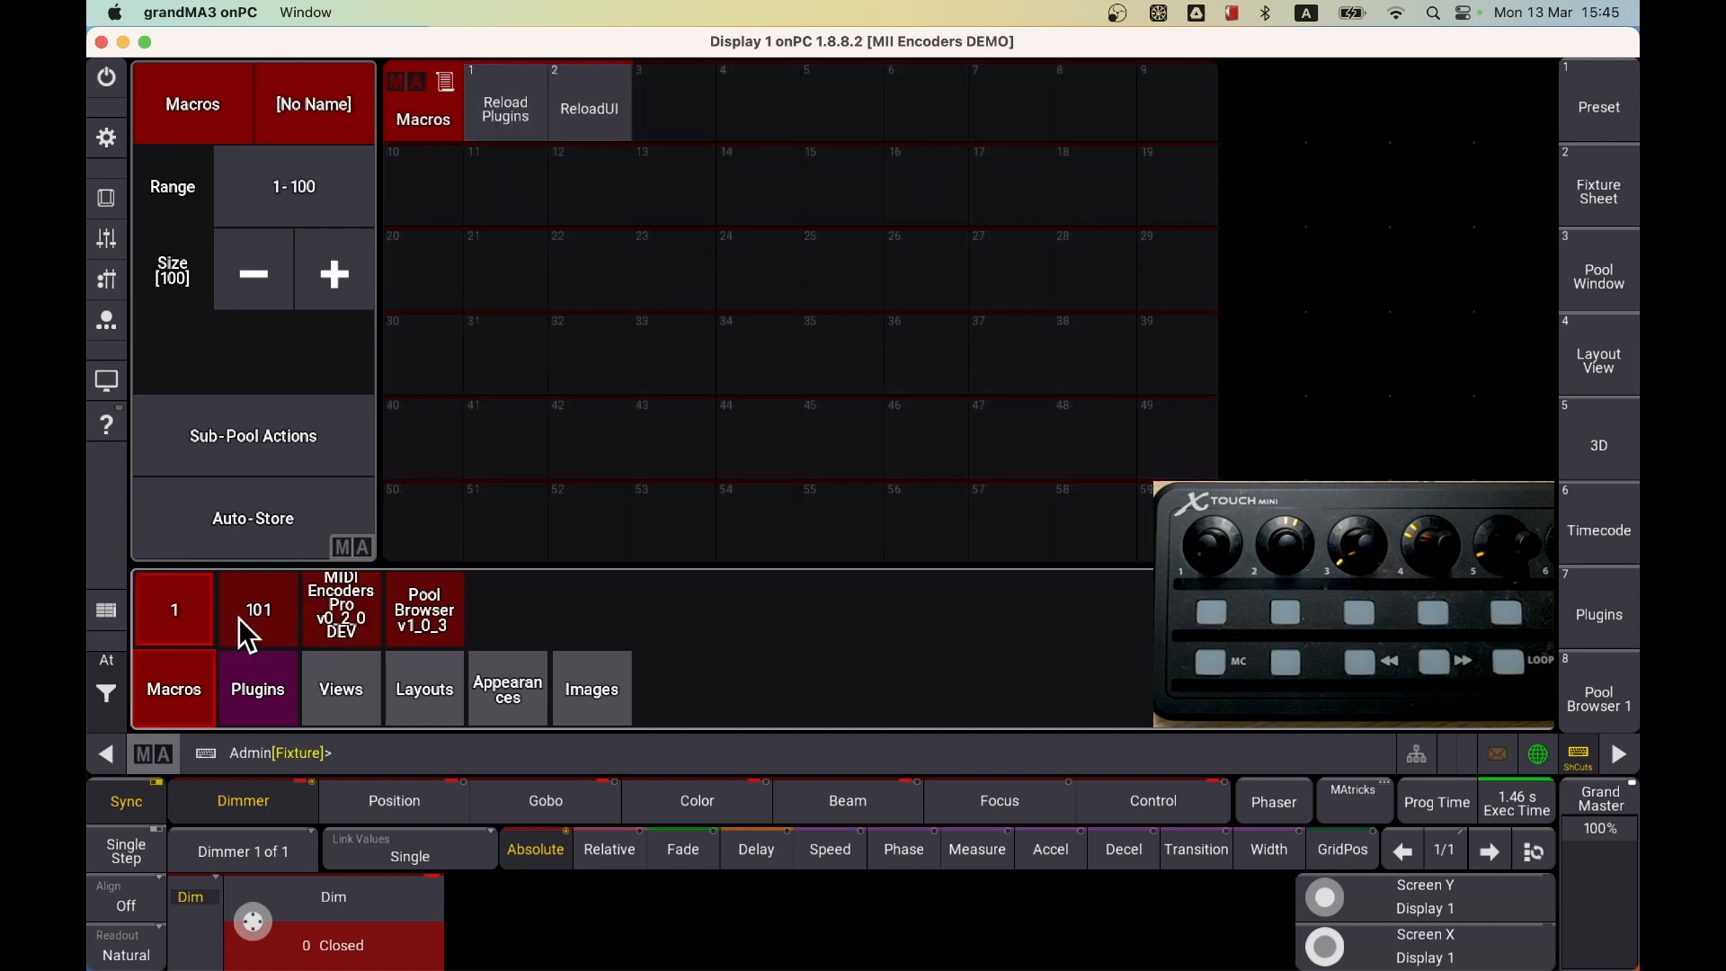
{"action": "left_click", "coordinate": [254, 617]}
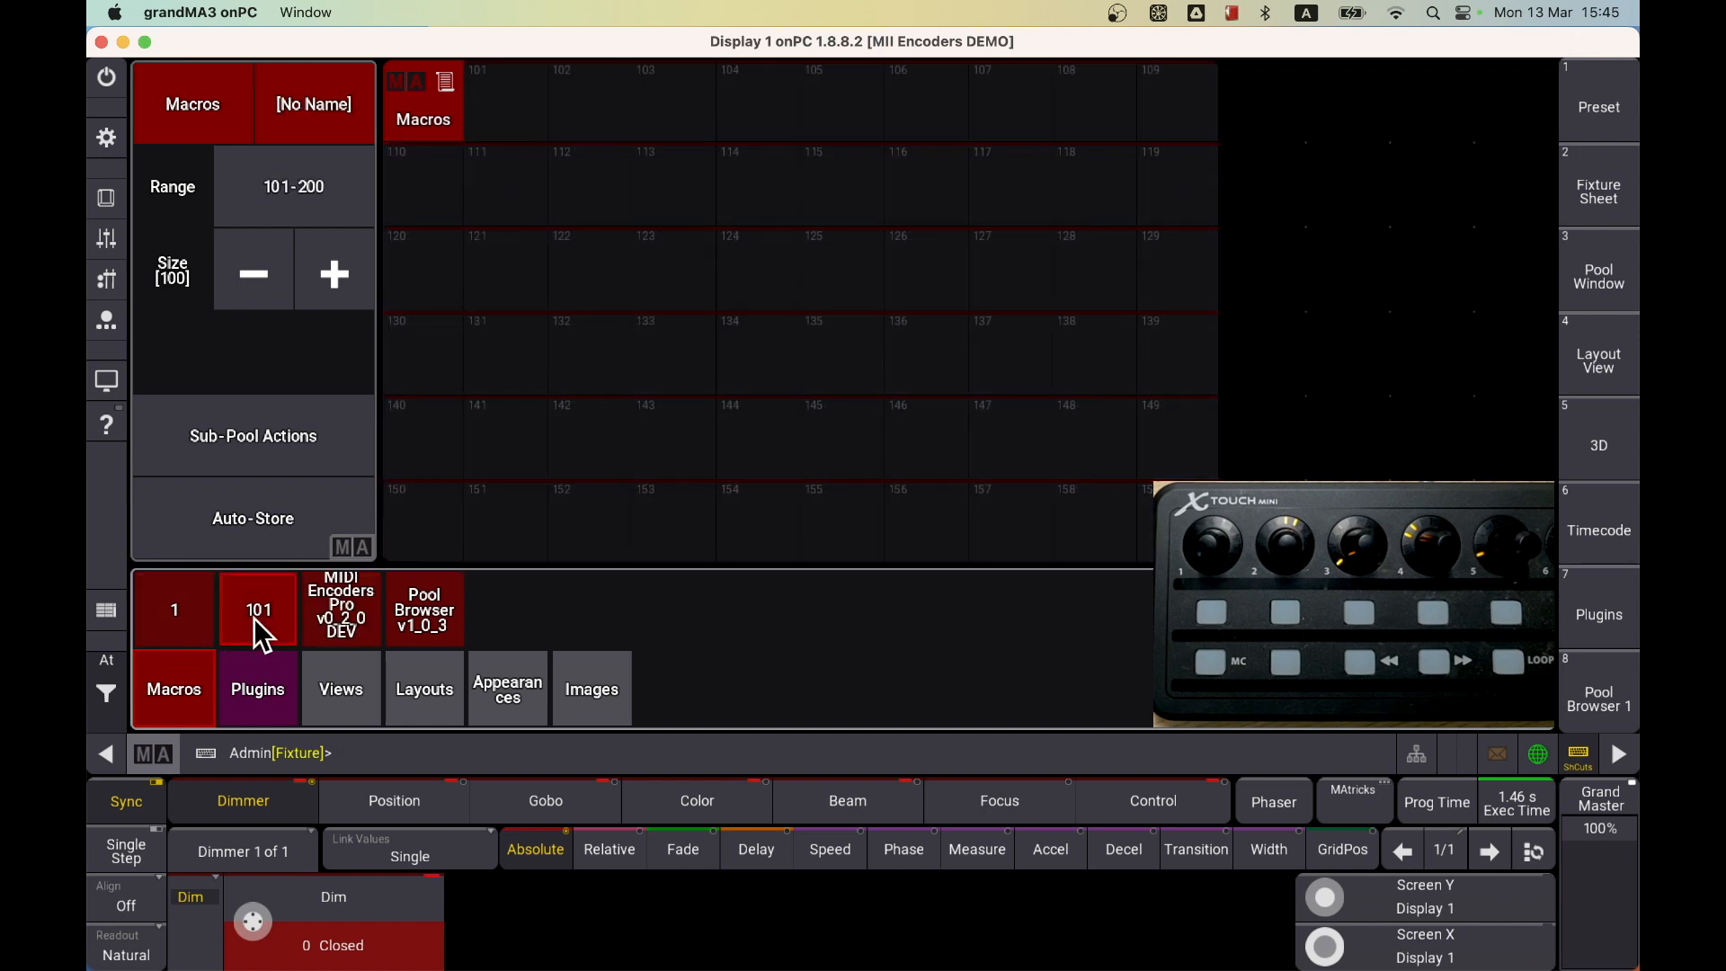
{"action": "left_click", "coordinate": [353, 612]}
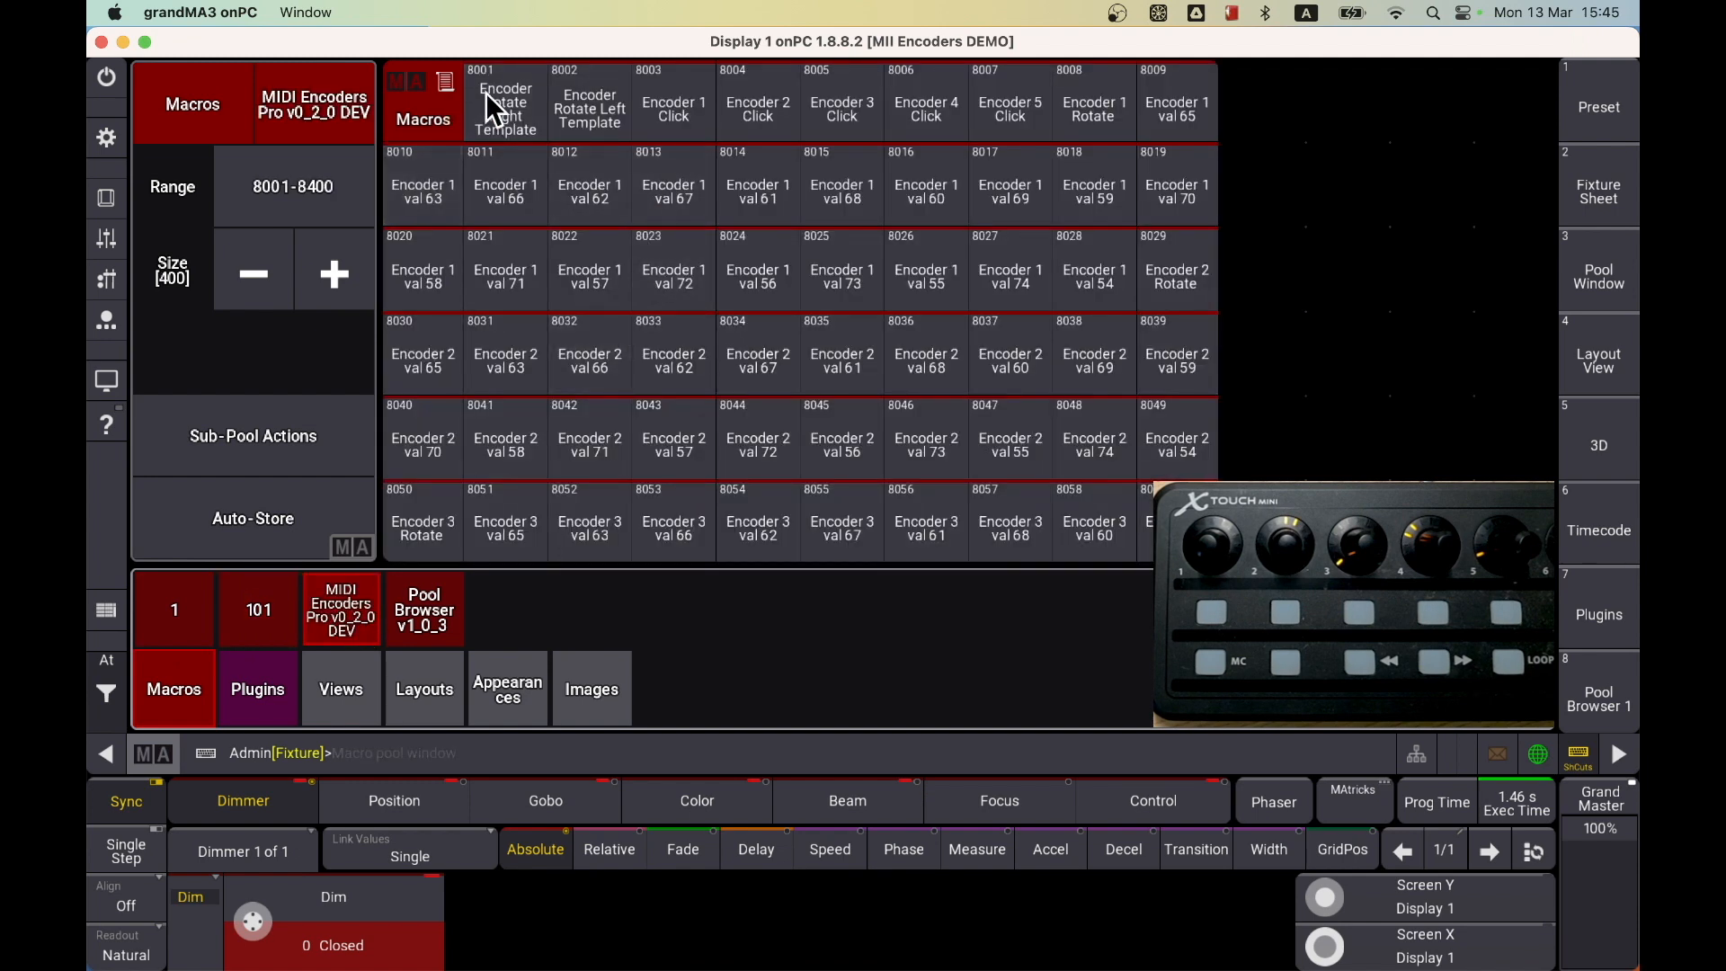
{"action": "scroll", "coordinate": [648, 414], "scroll_direction": "down", "scroll_amount": 5}
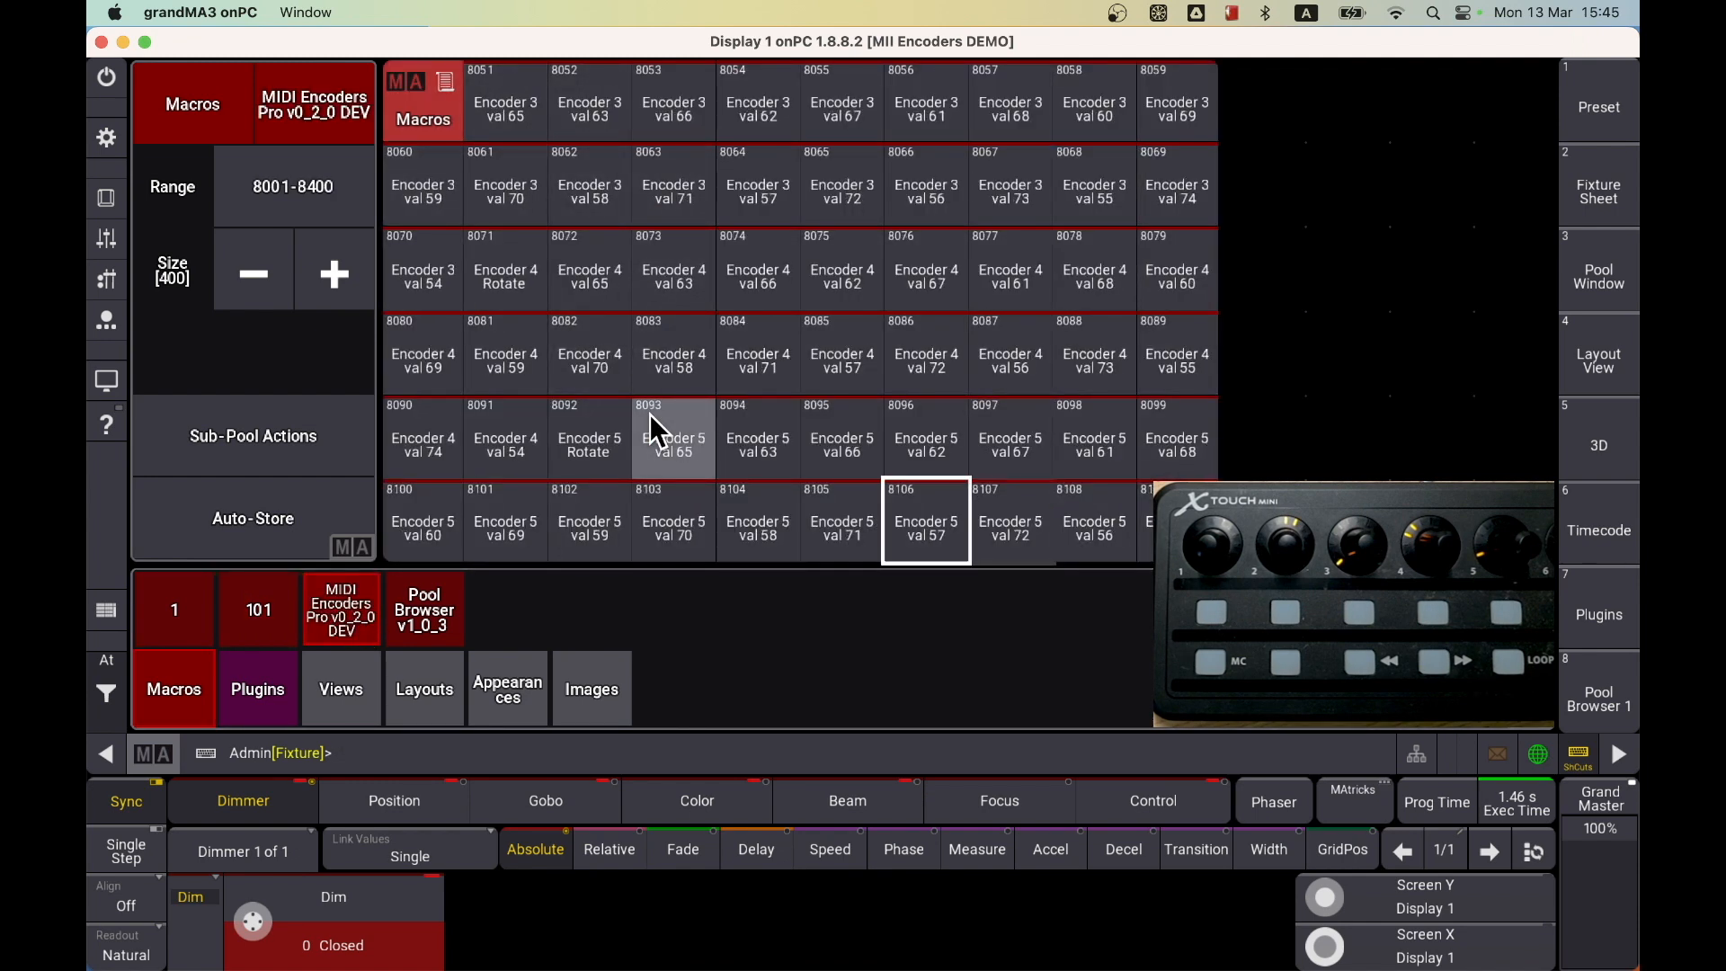
{"action": "scroll", "coordinate": [648, 414], "scroll_direction": "down", "scroll_amount": 5}
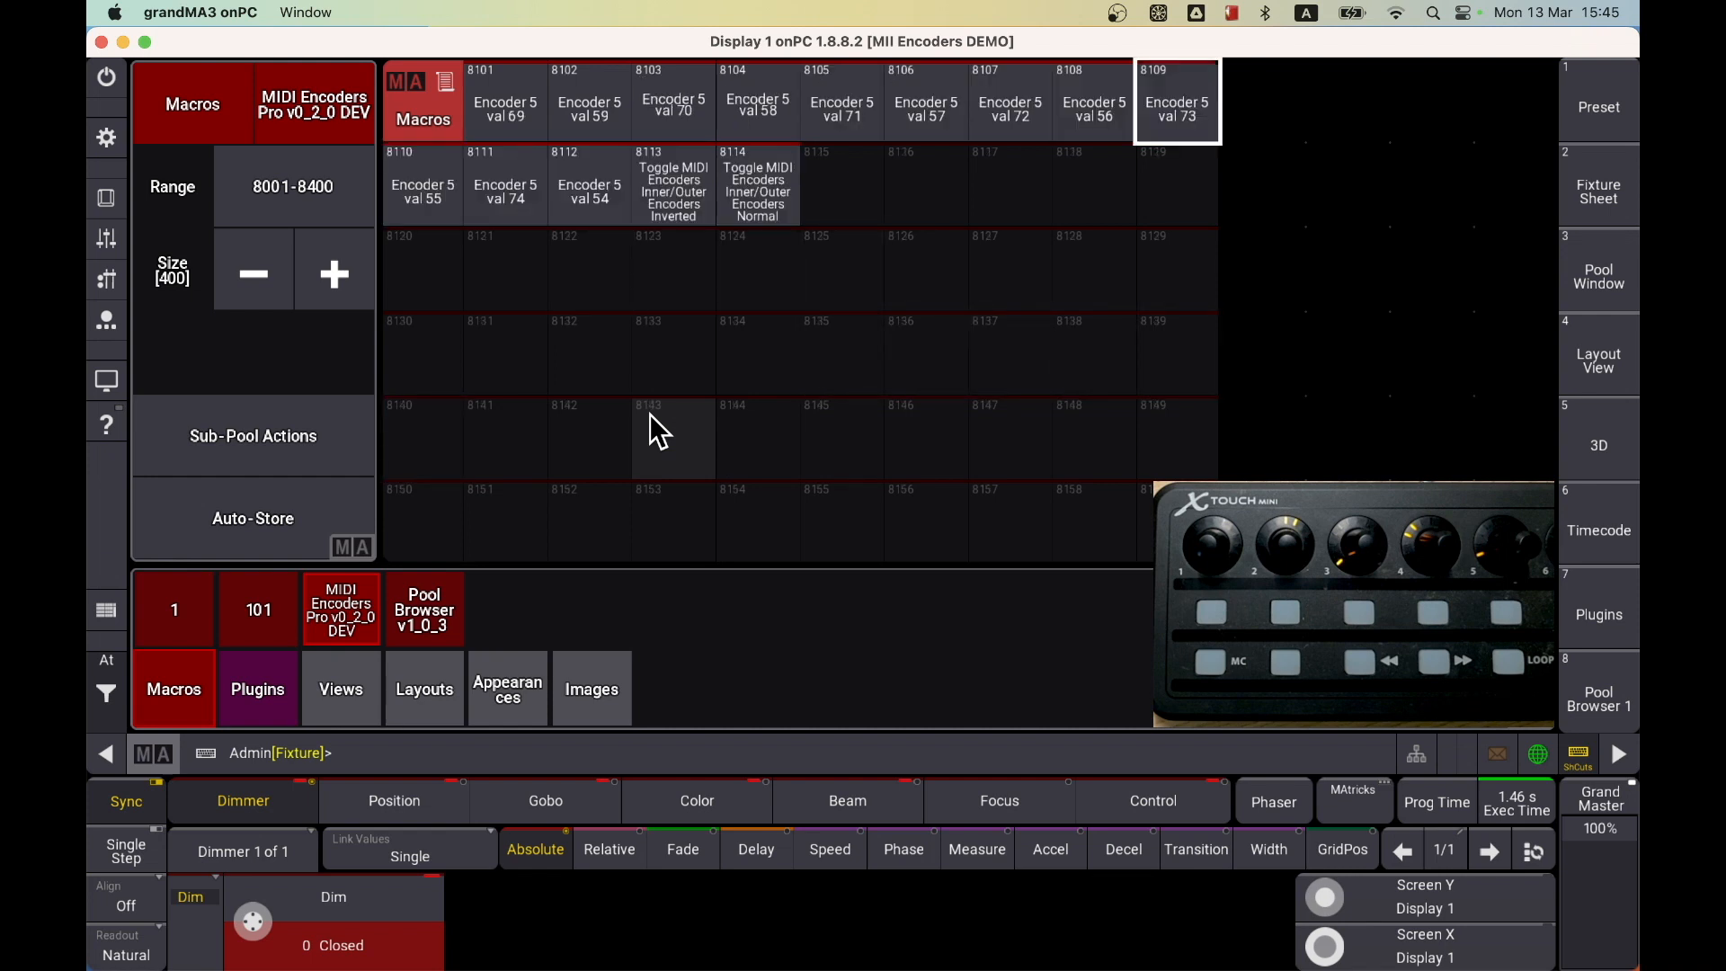
{"action": "scroll", "coordinate": [650, 414], "scroll_direction": "up", "scroll_amount": 4}
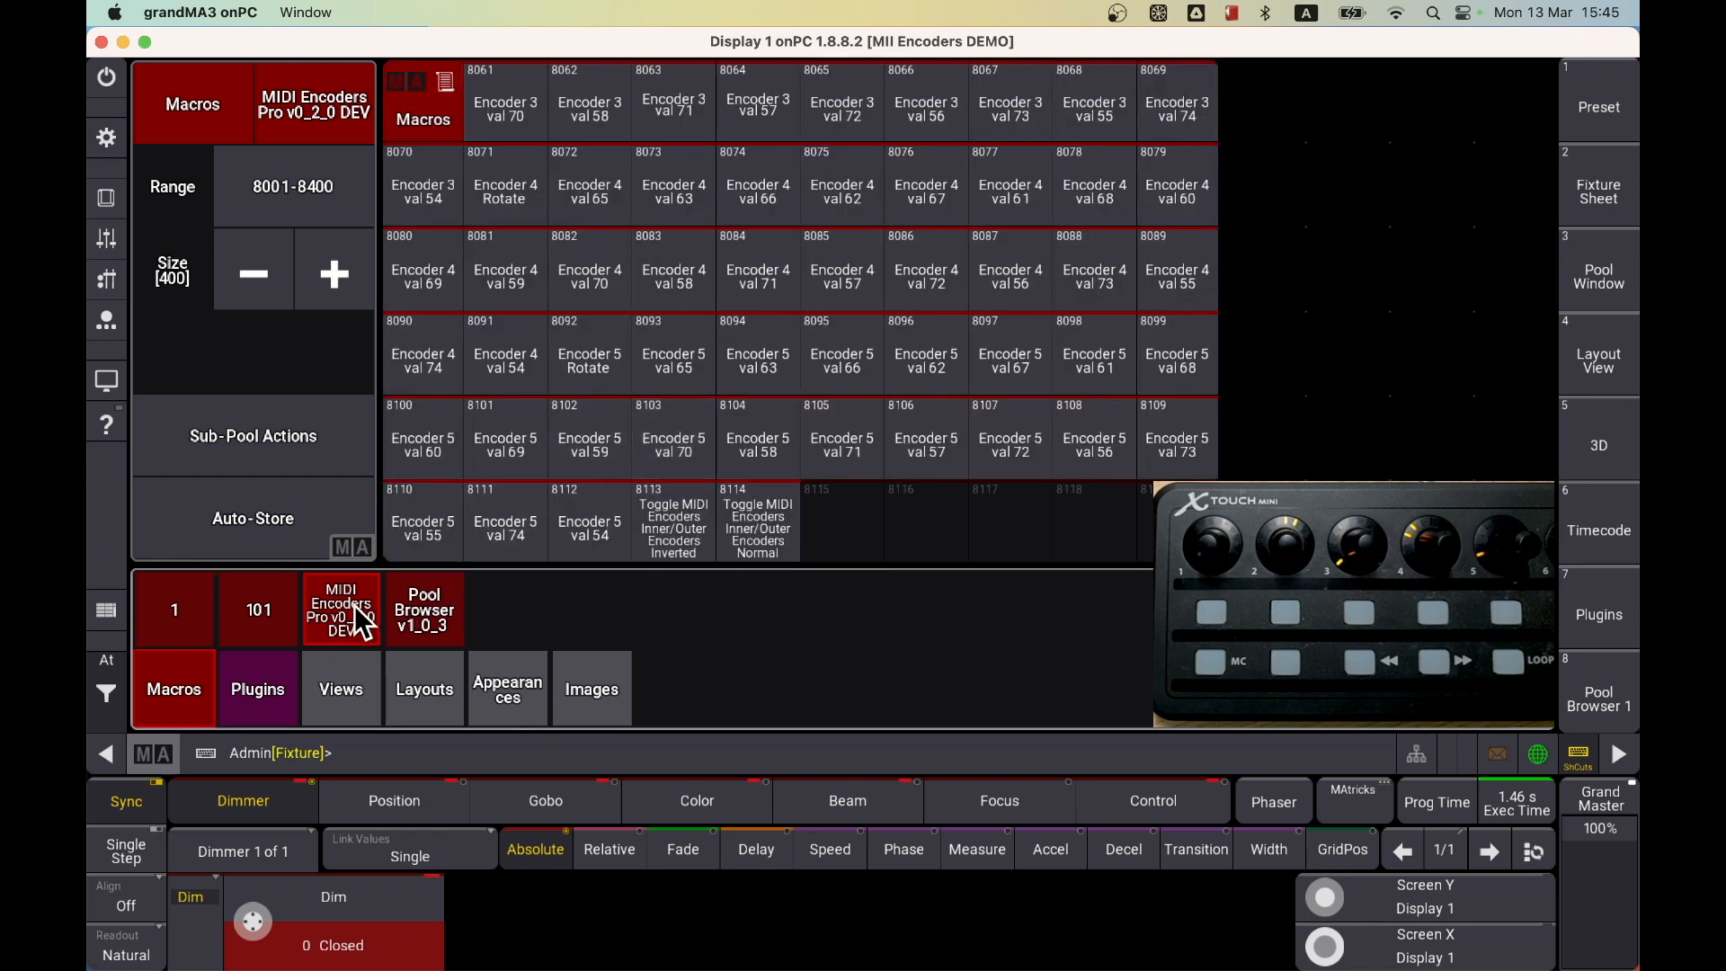
{"action": "scroll", "coordinate": [585, 451], "scroll_direction": "up", "scroll_amount": 6}
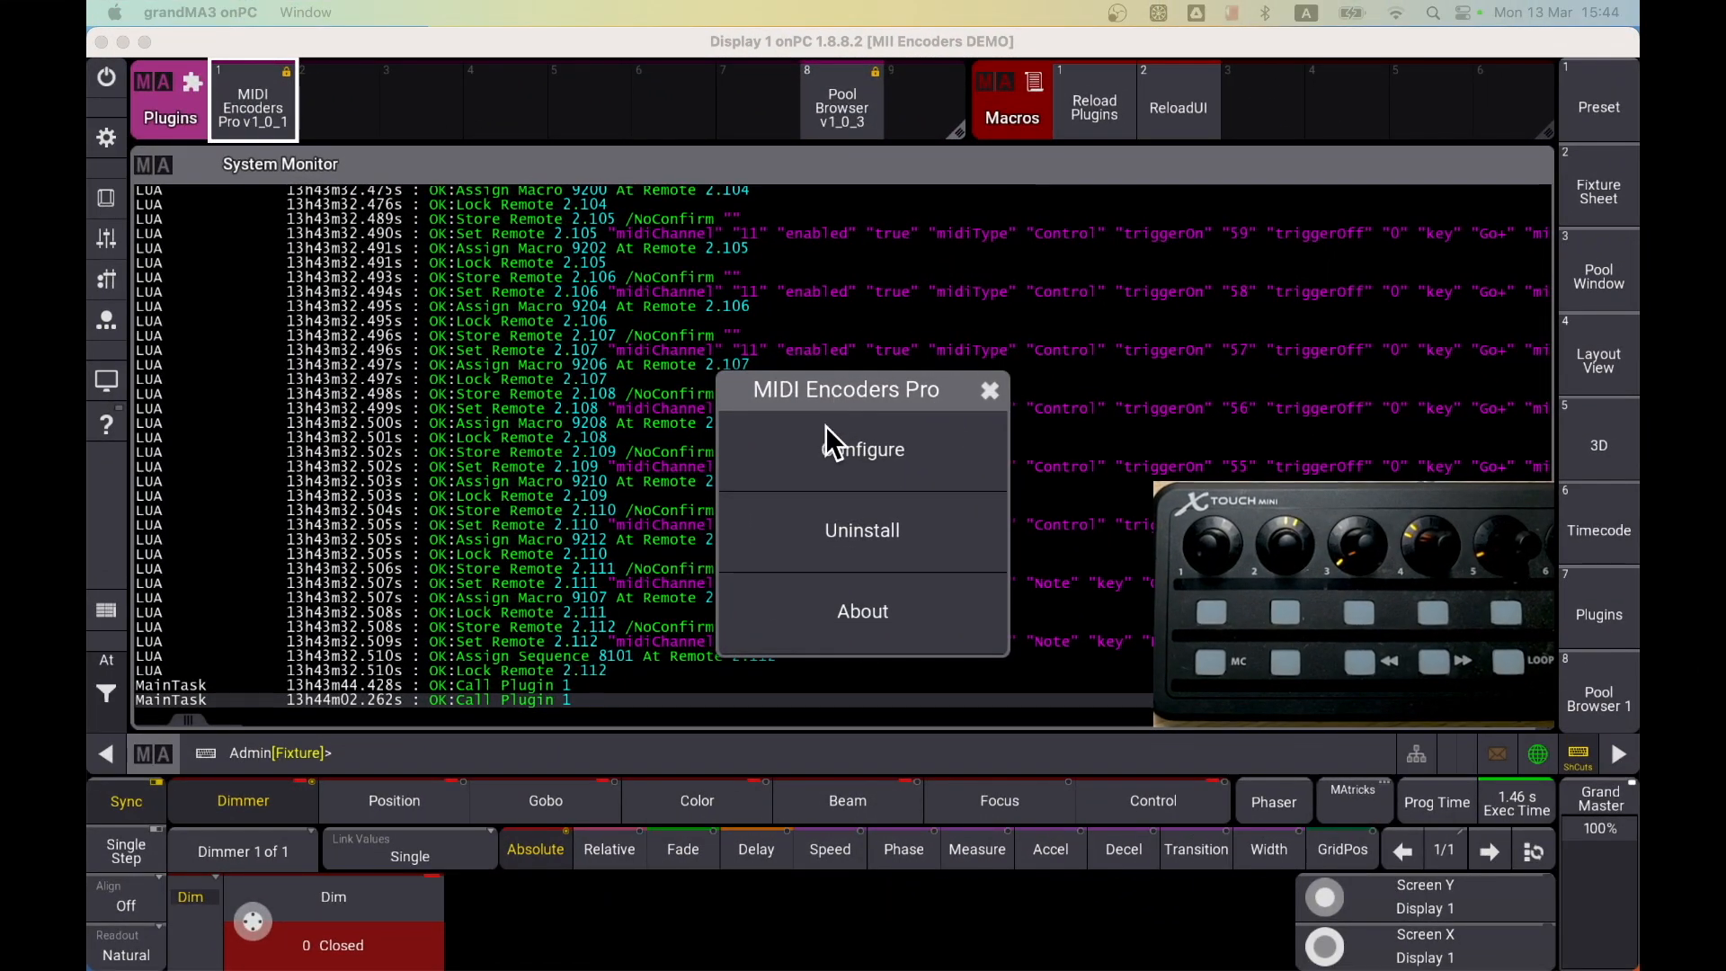
Uninstall the MIDI Encoders Pro plugin data, including its generated macros and sequences
{"action": "left_click", "coordinate": [860, 530]}
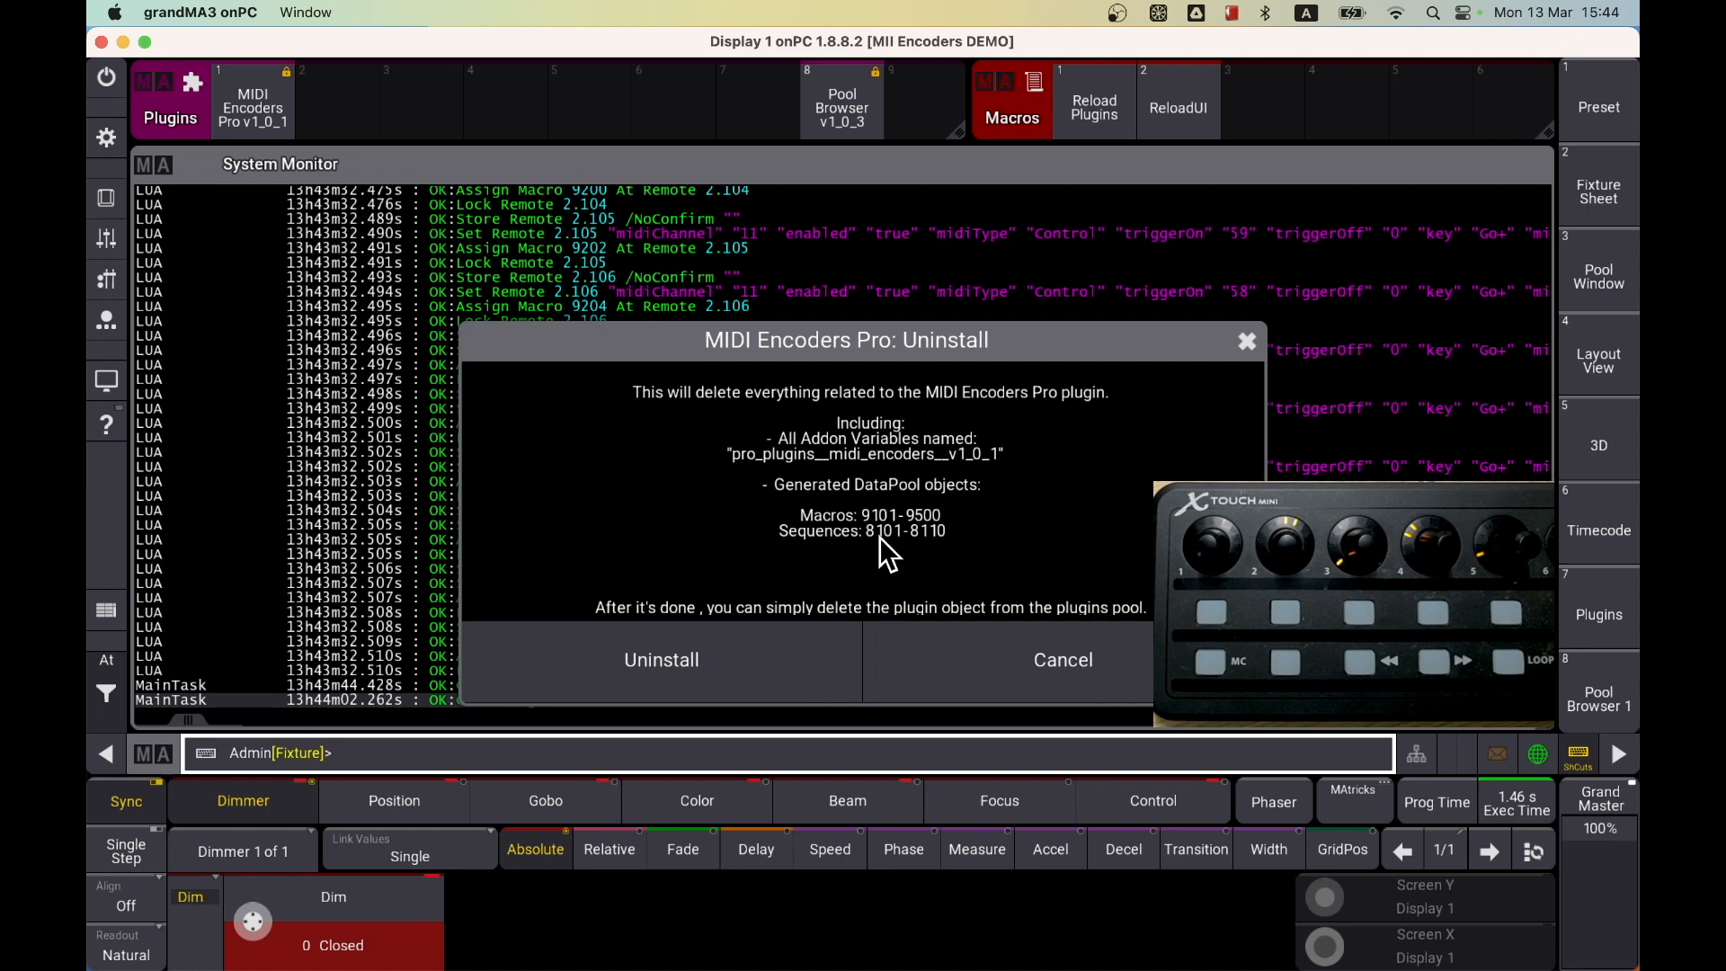
{"action": "left_click", "coordinate": [711, 648]}
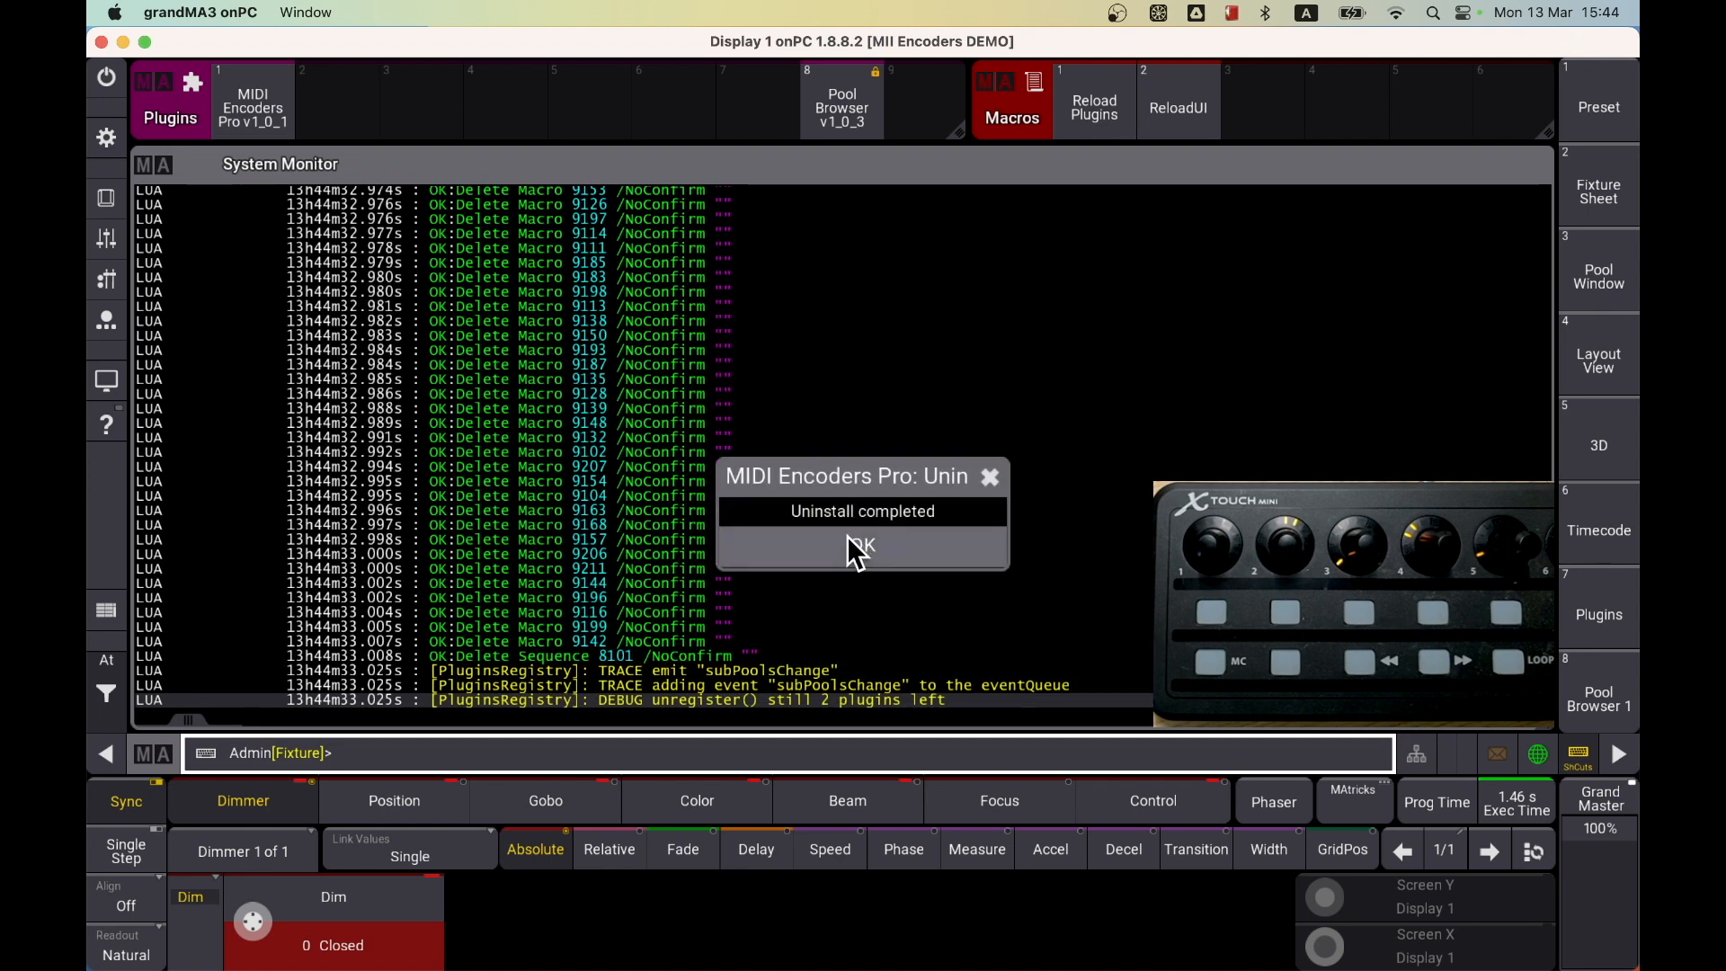
{"action": "left_click", "coordinate": [846, 545]}
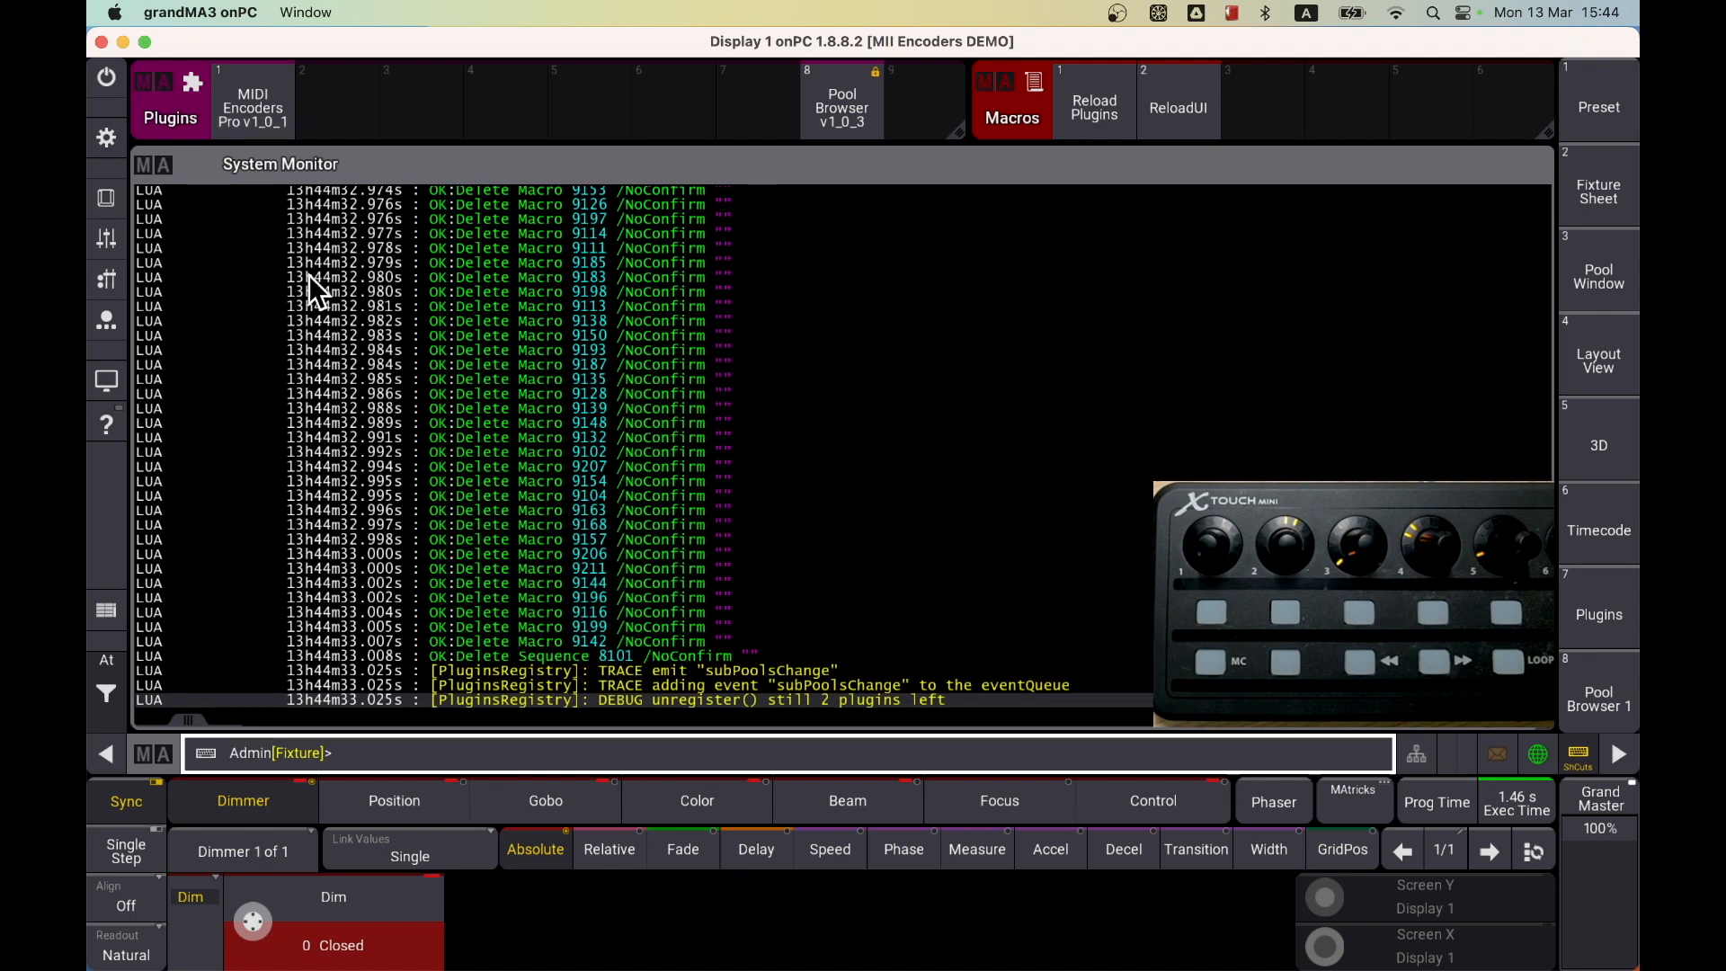
Check the In & Out remote settings for leftover plugin remotes and close the settings
{"action": "left_click", "coordinate": [108, 141]}
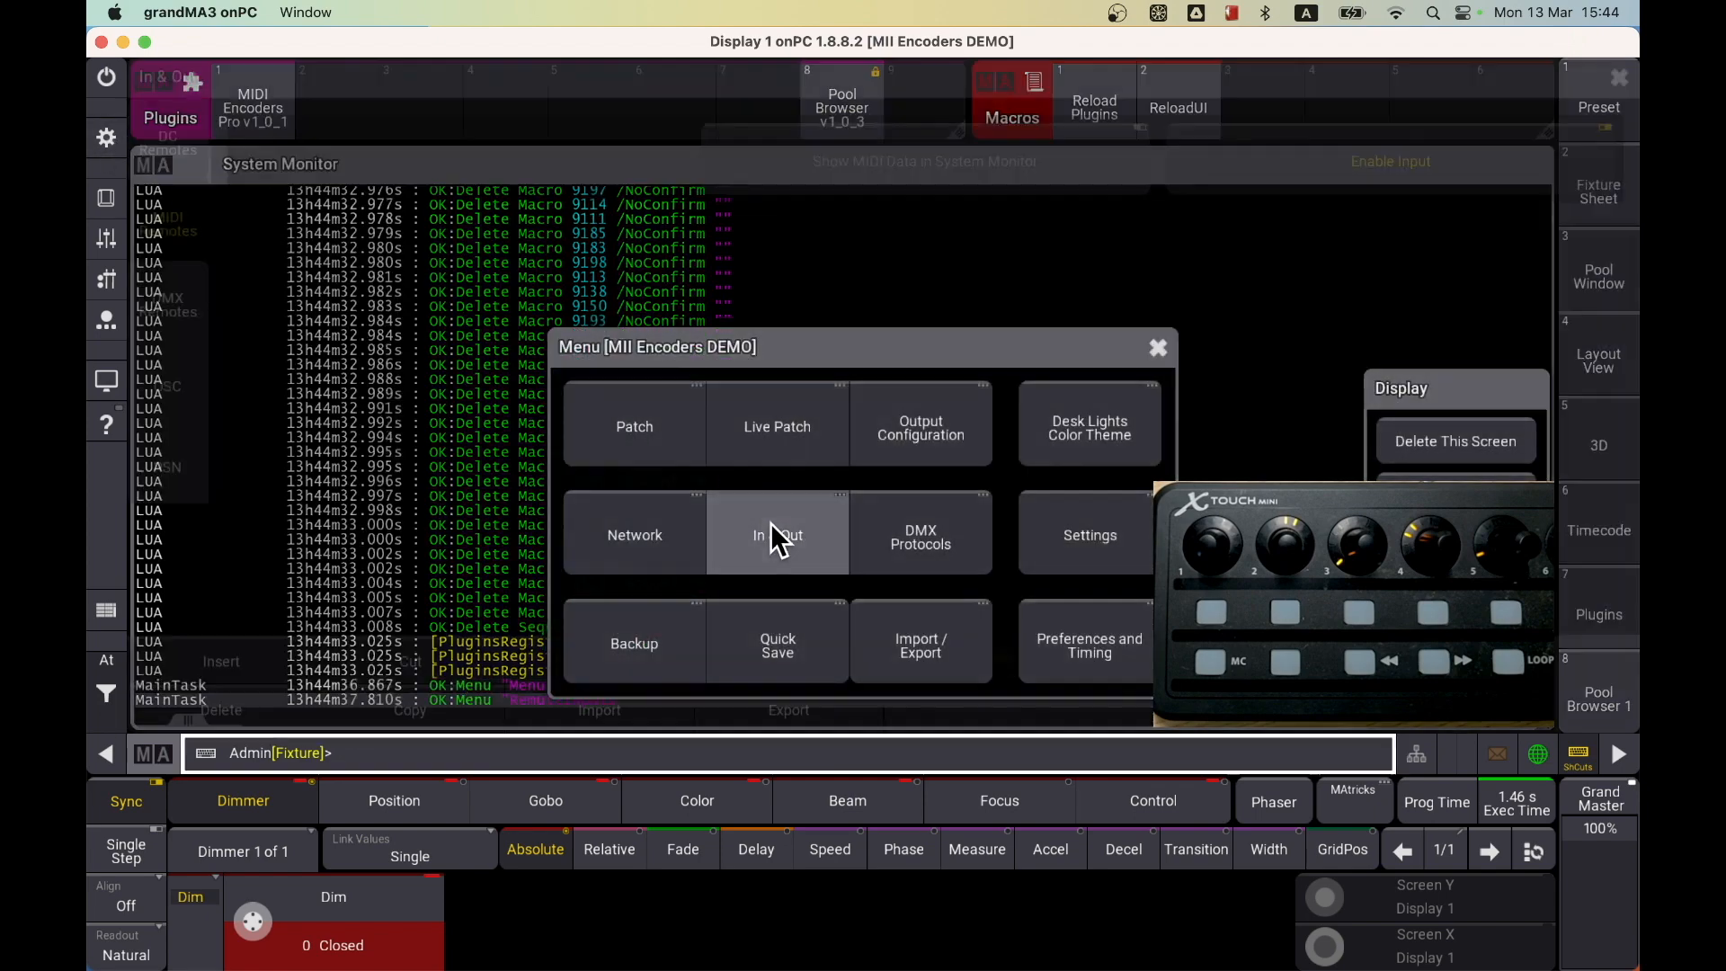
{"action": "left_click", "coordinate": [769, 526]}
{"action": "key", "text": "Escape"}
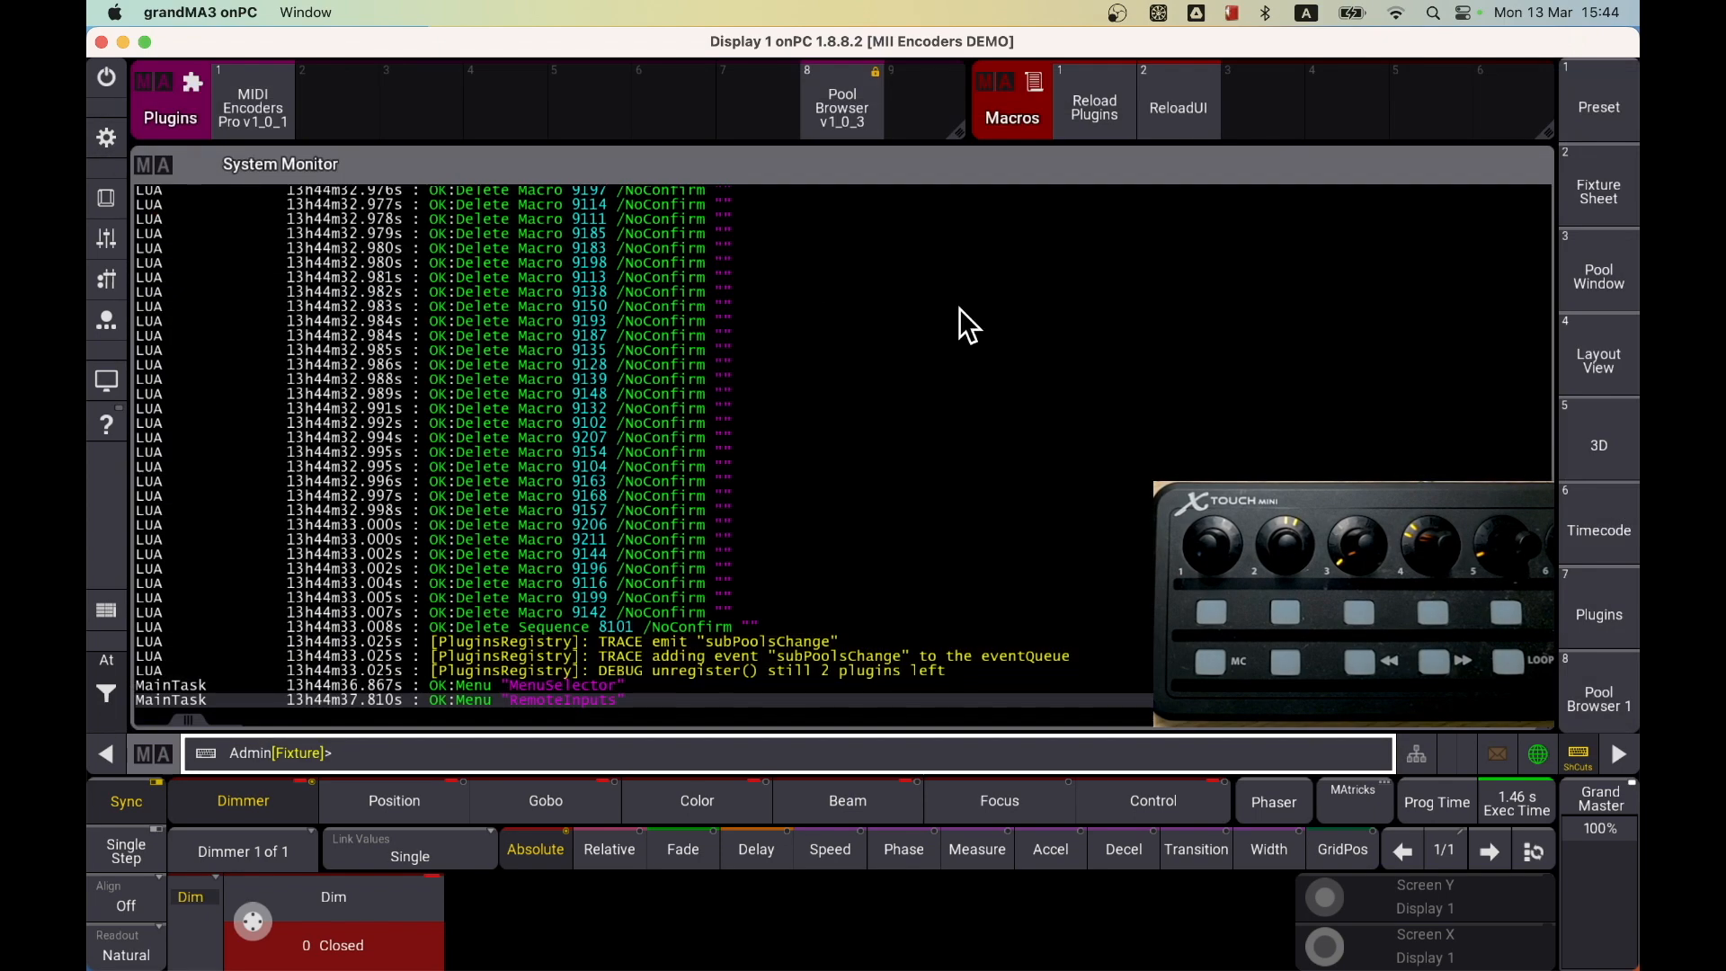
{"action": "left_click", "coordinate": [841, 135]}
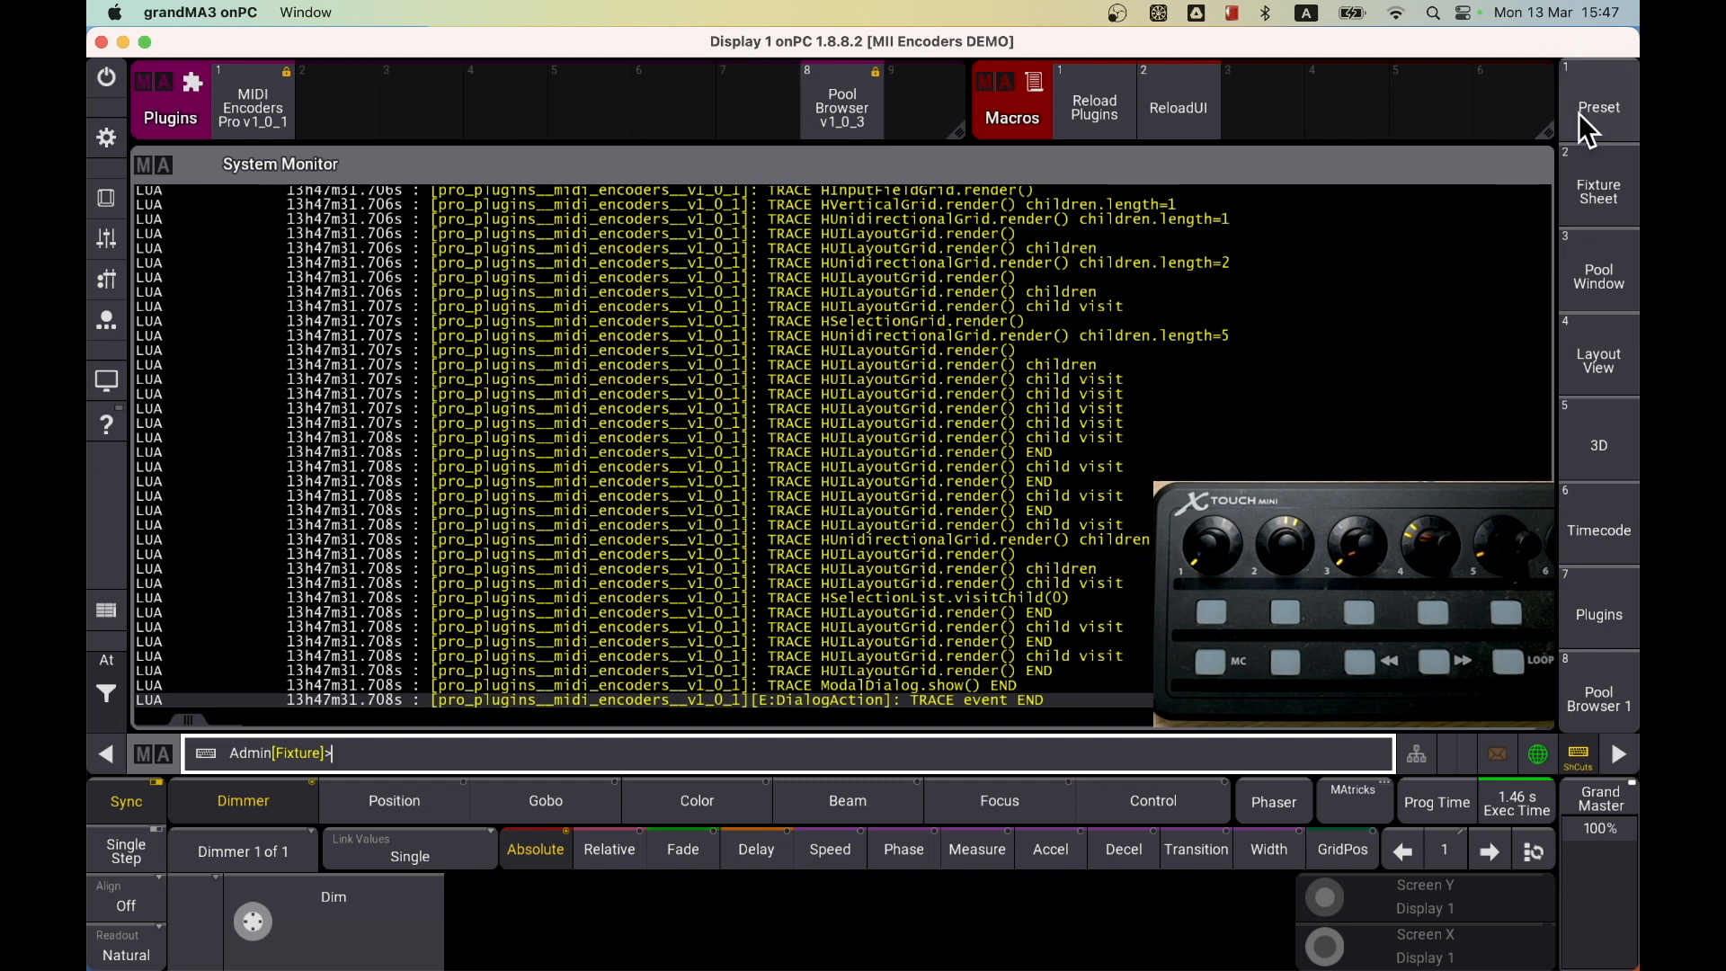